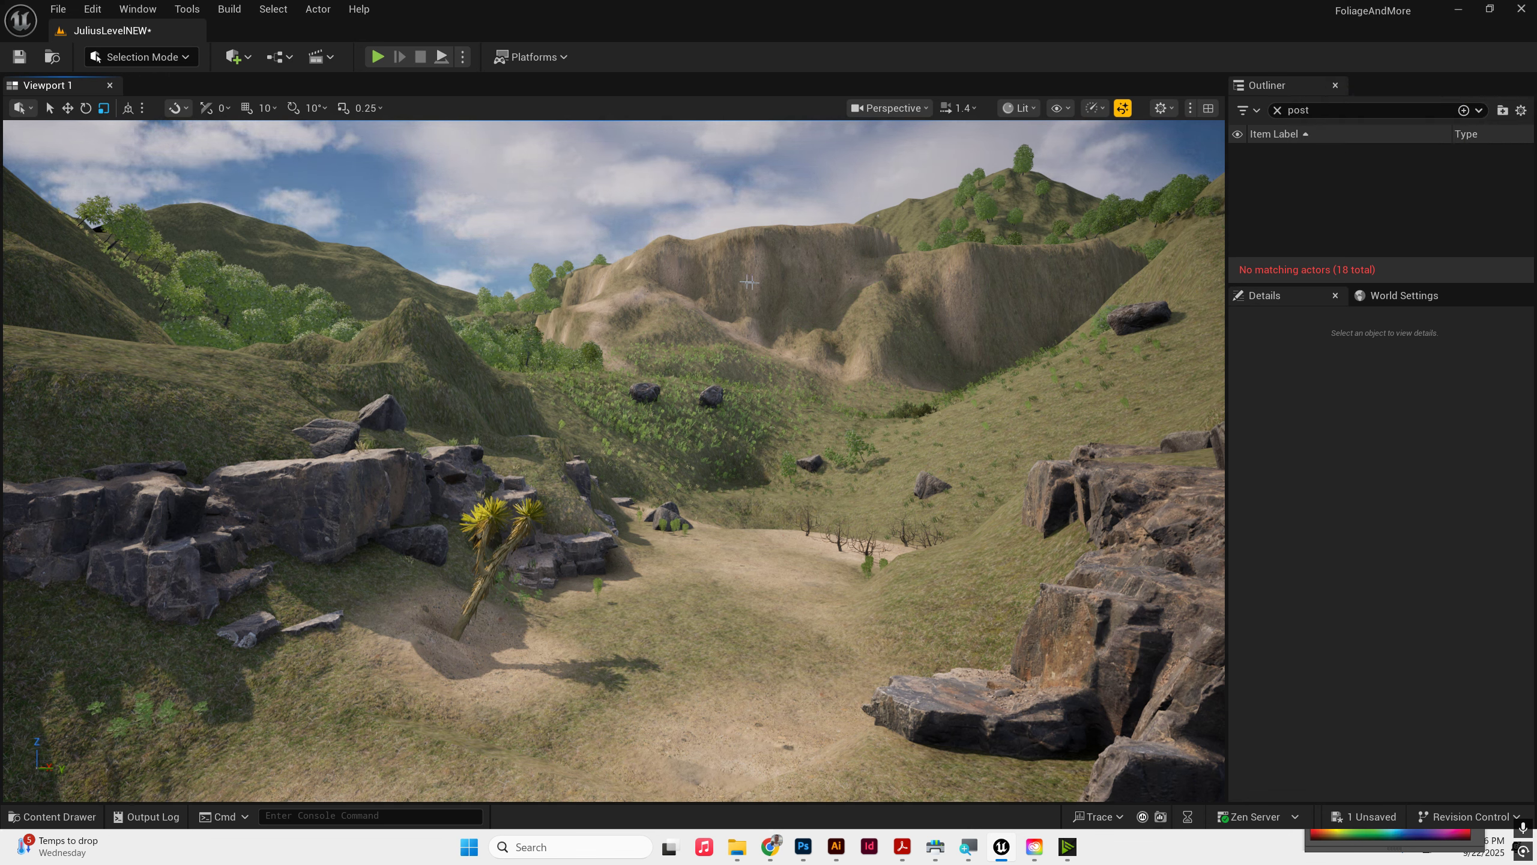
Step: Set all of the viewport's scalability groups to Cinematic quality
click(1095, 109)
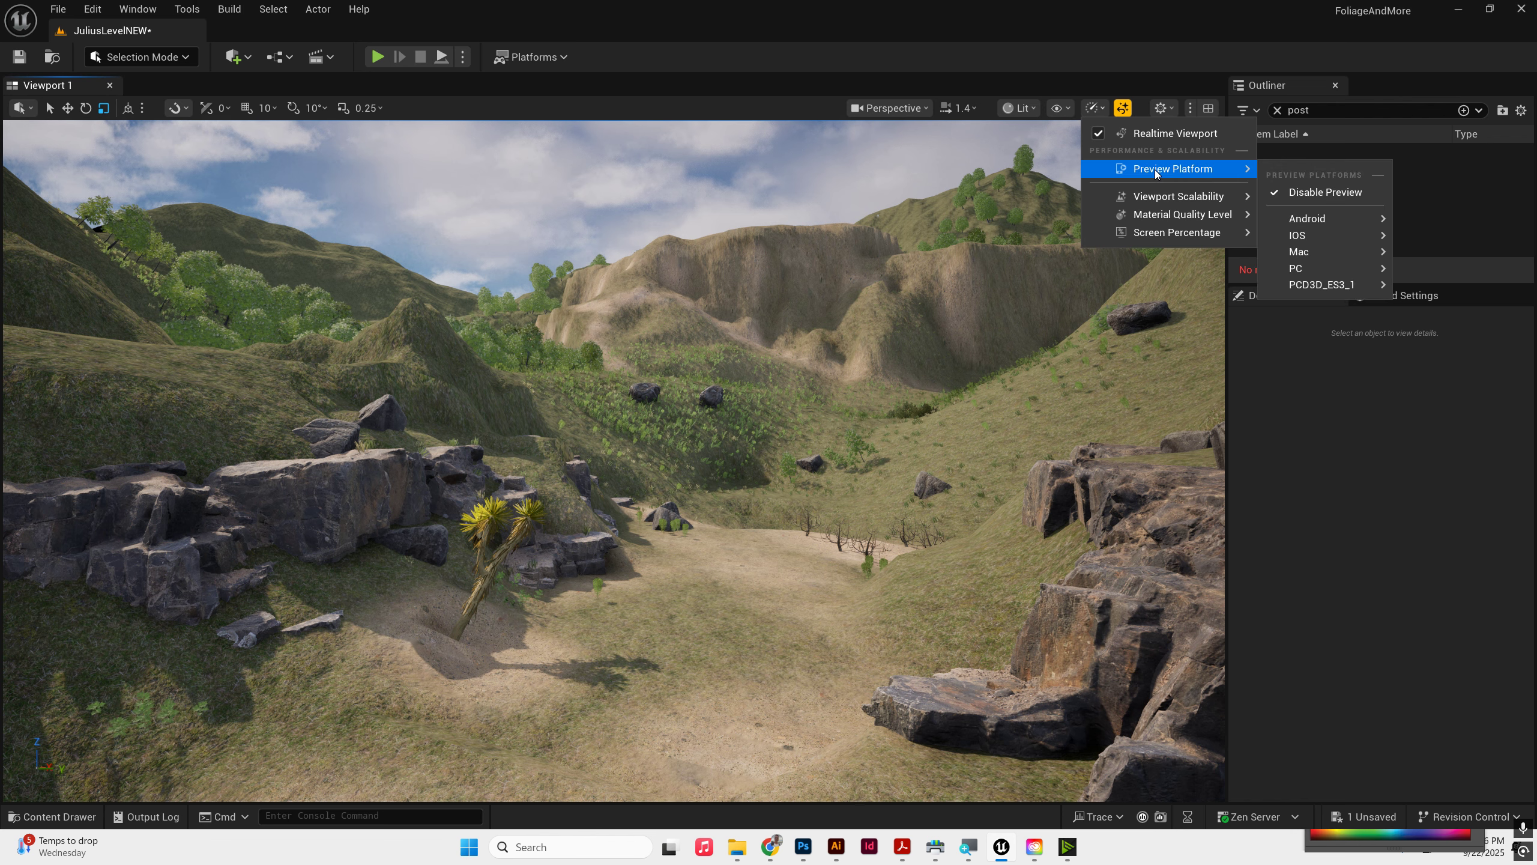
mouse_move(1154, 197)
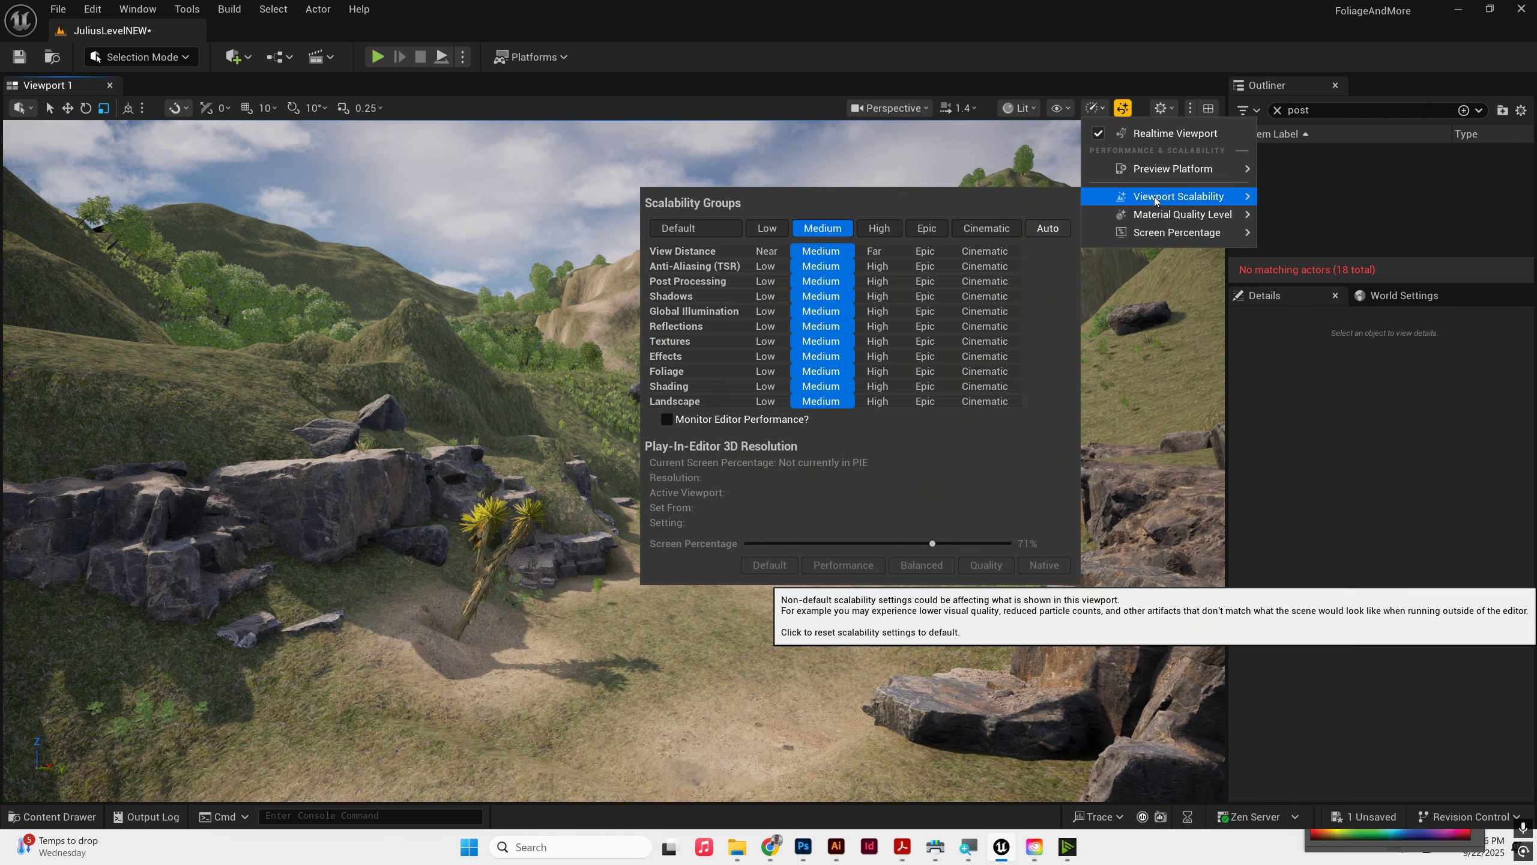
click(992, 229)
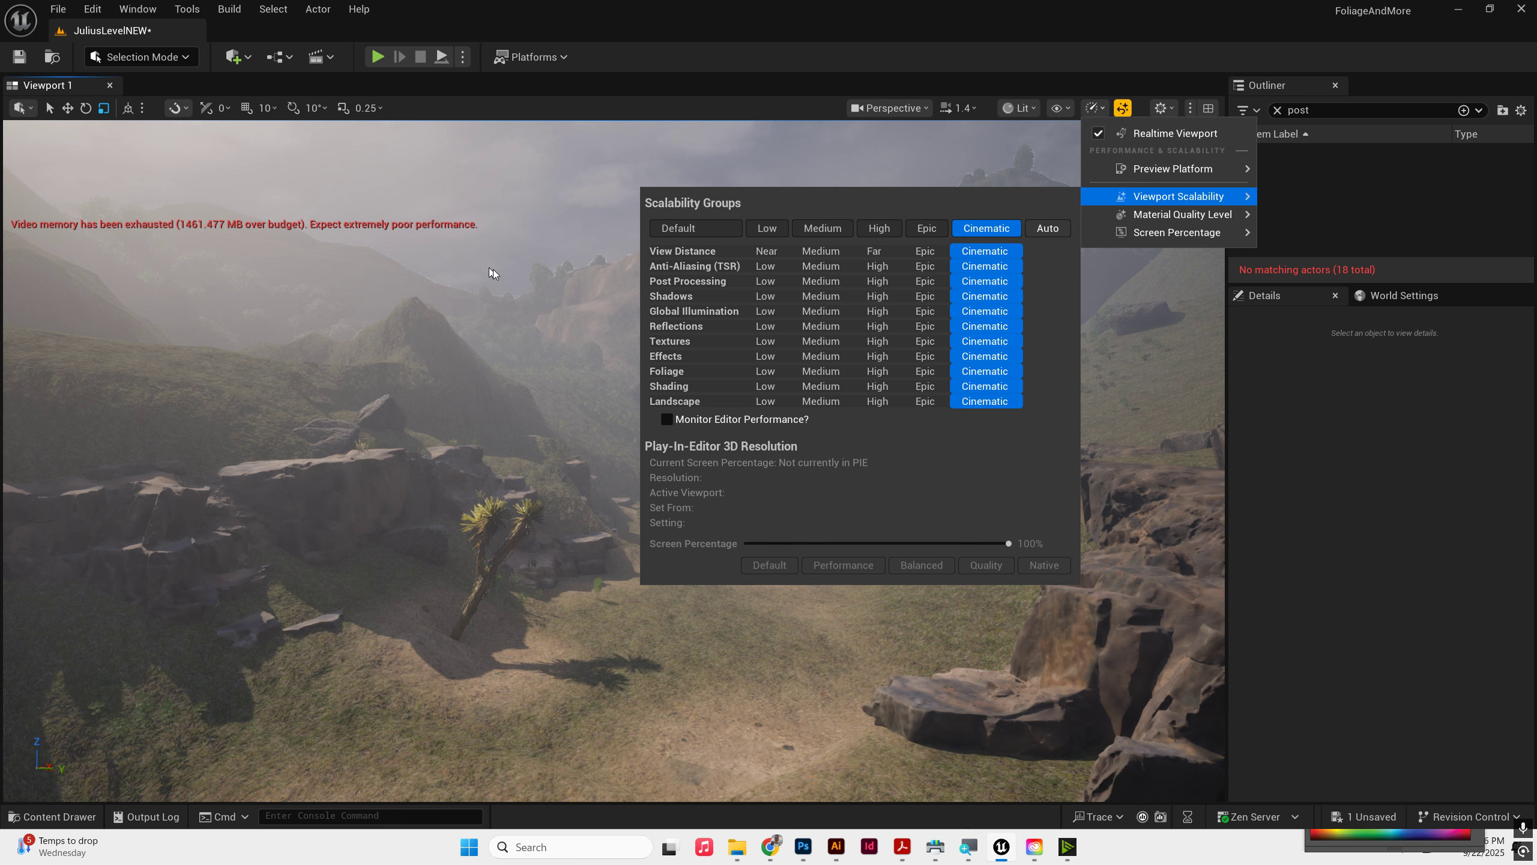
click(493, 269)
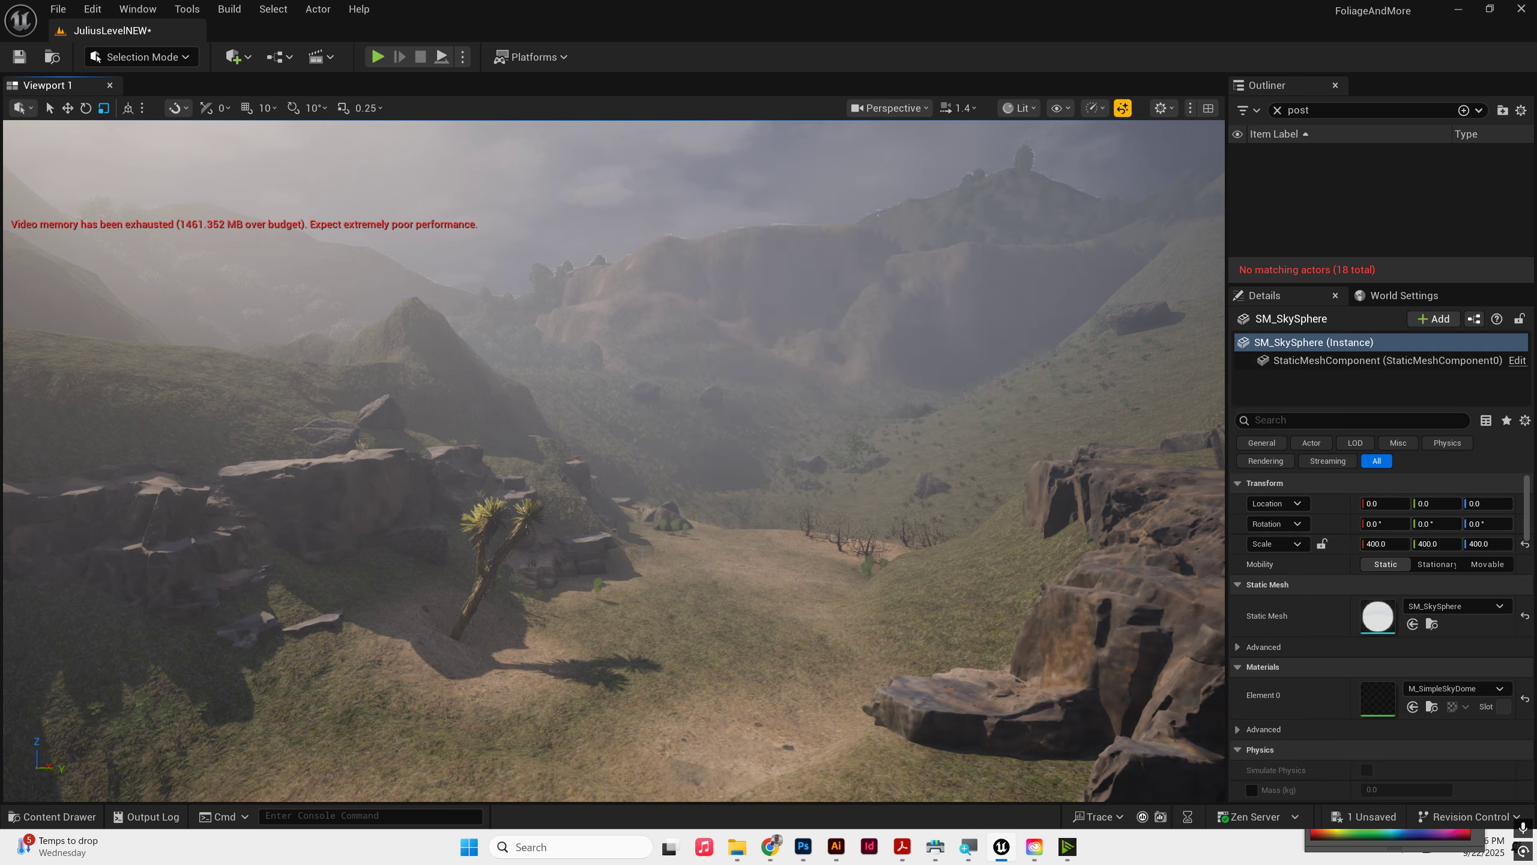
key(super)
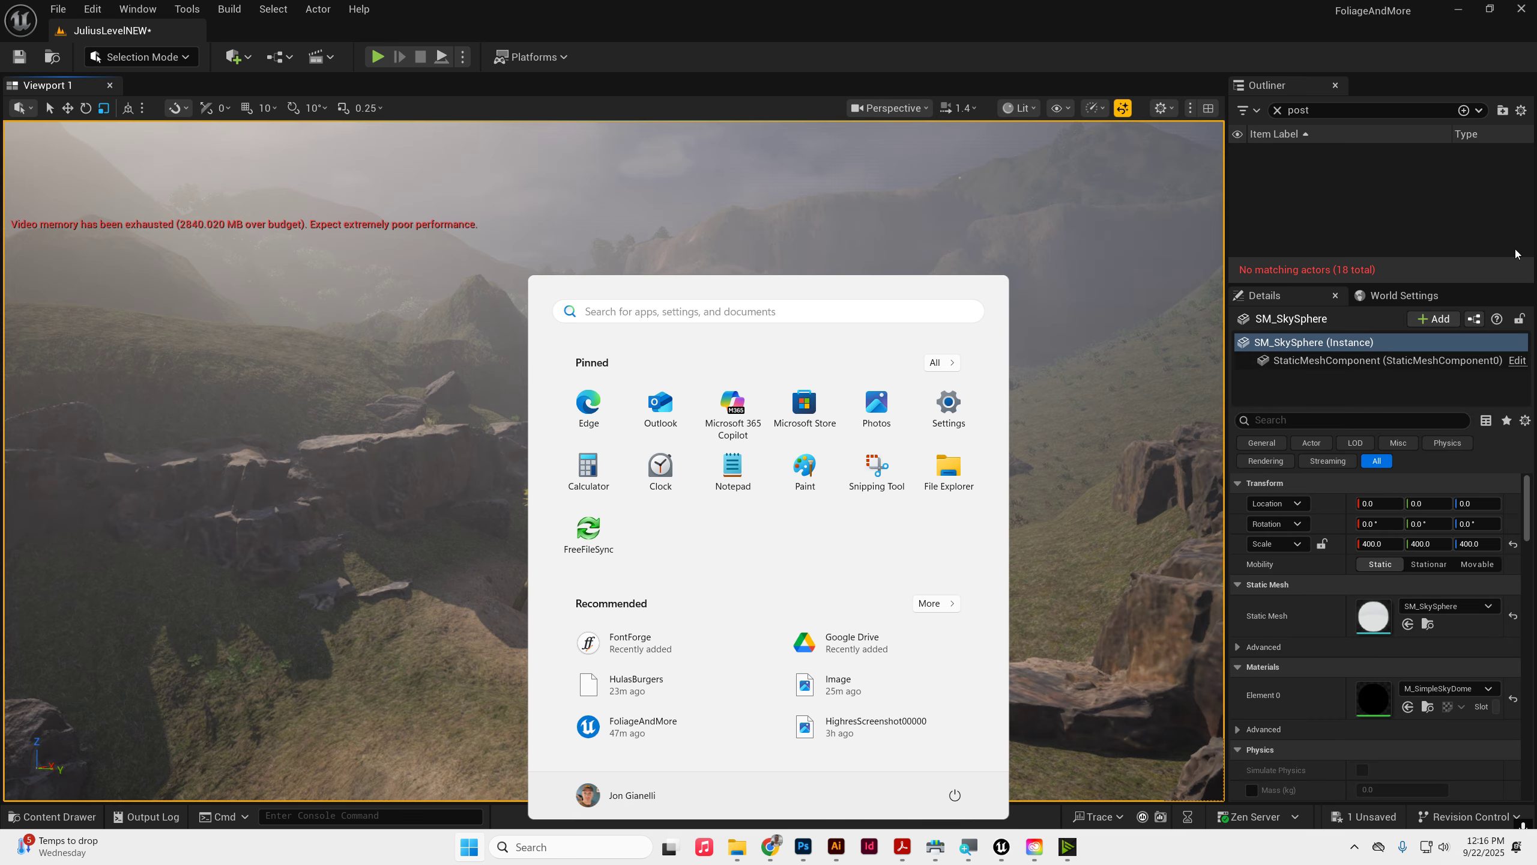
Step: Filter the level's actors by "fog" and select the ExponentialHeightFog actor
click(1343, 107)
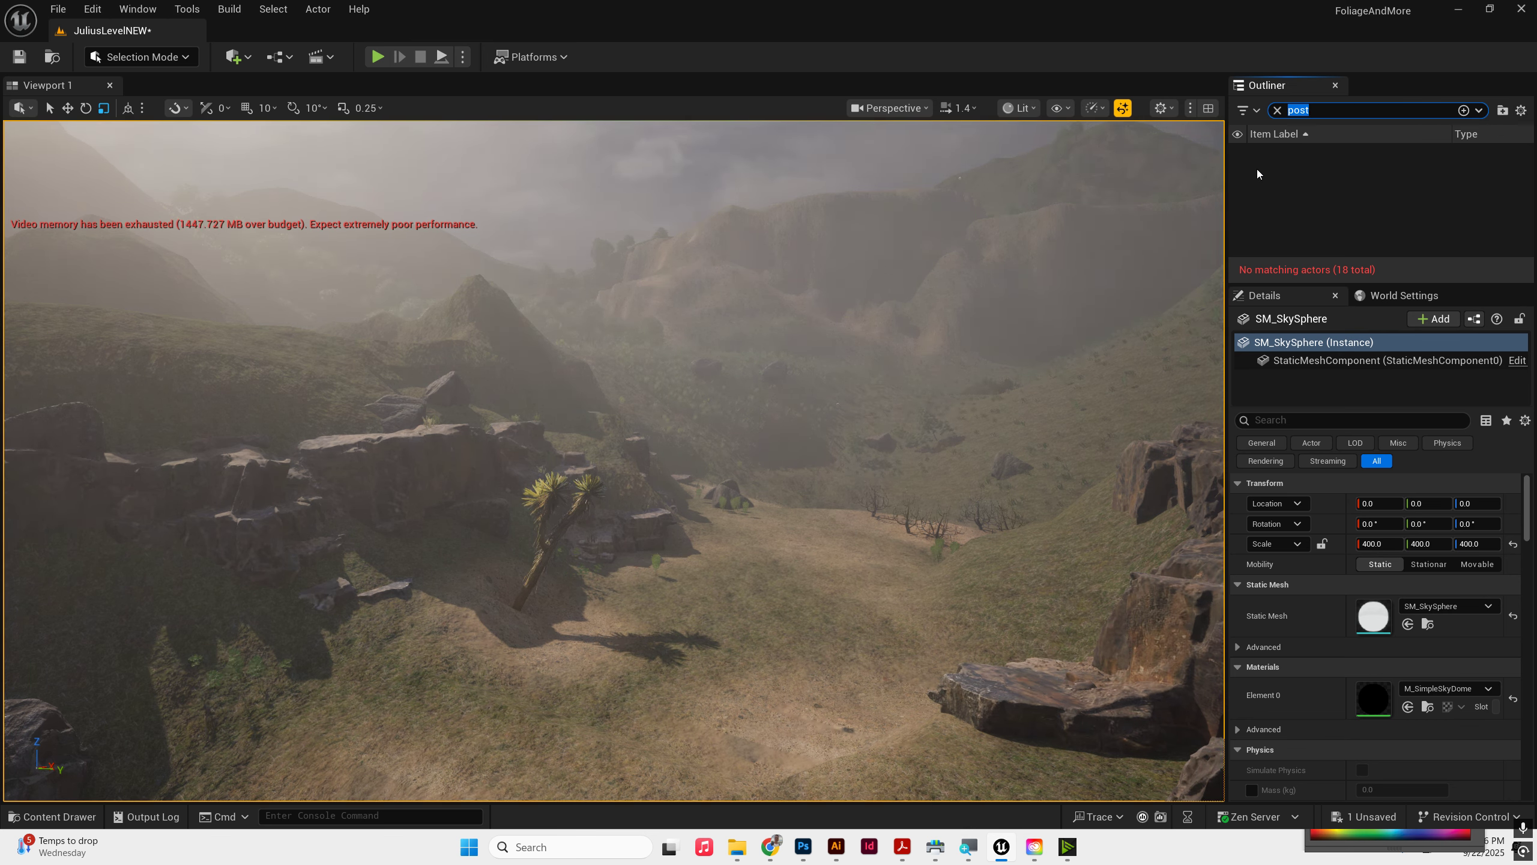
text(fp)
key(BackSpace)
text(og)
click(1268, 183)
Step: Try primary Fog Density values of 0.02, 1.0 and 0.5 on the height fog
scroll(1321, 652, down, 15)
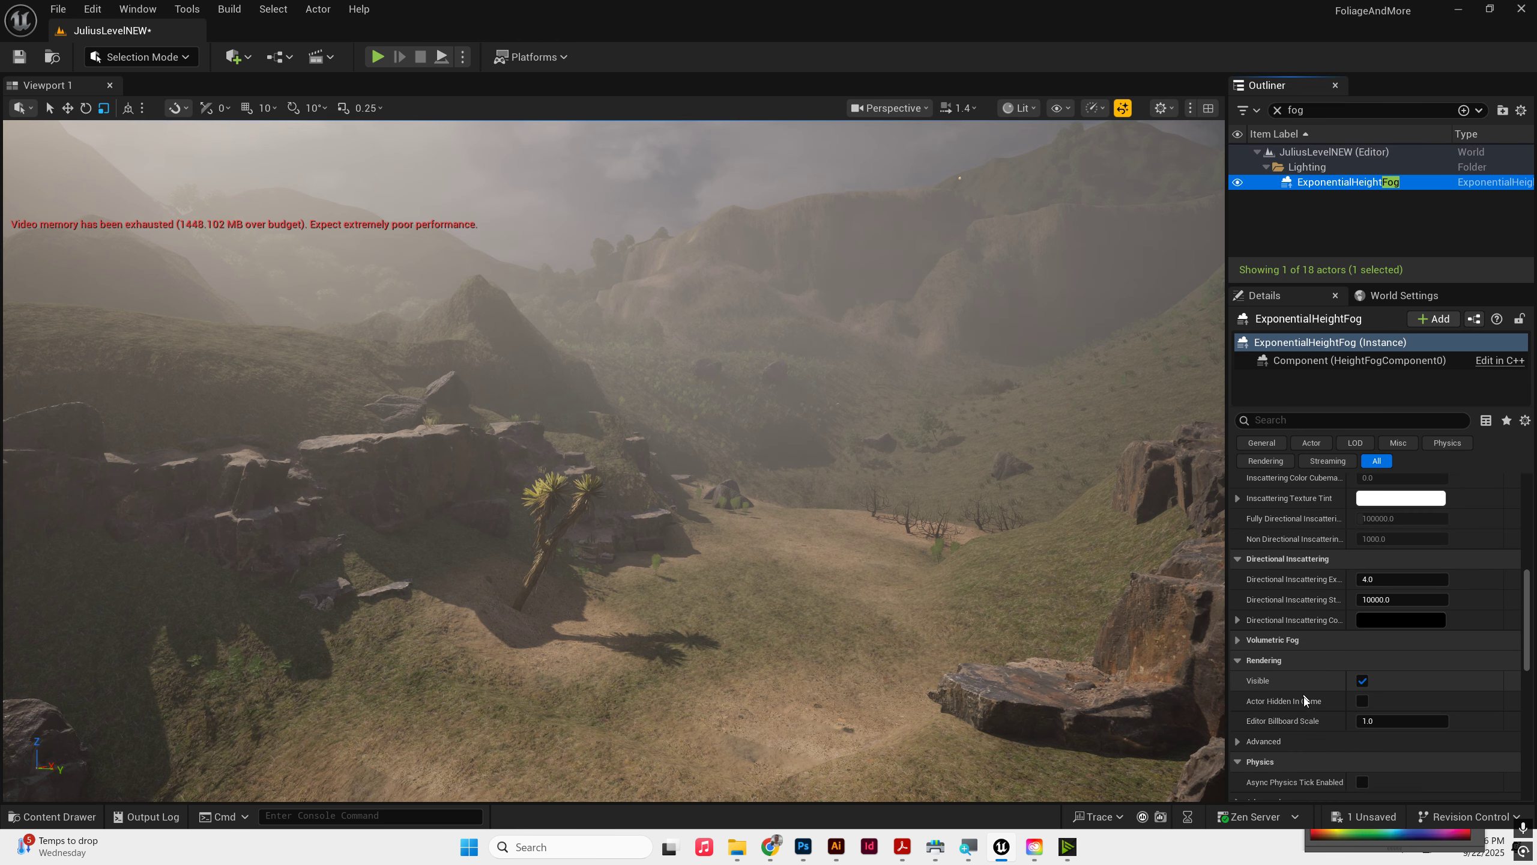
scroll(1314, 658, up, 15)
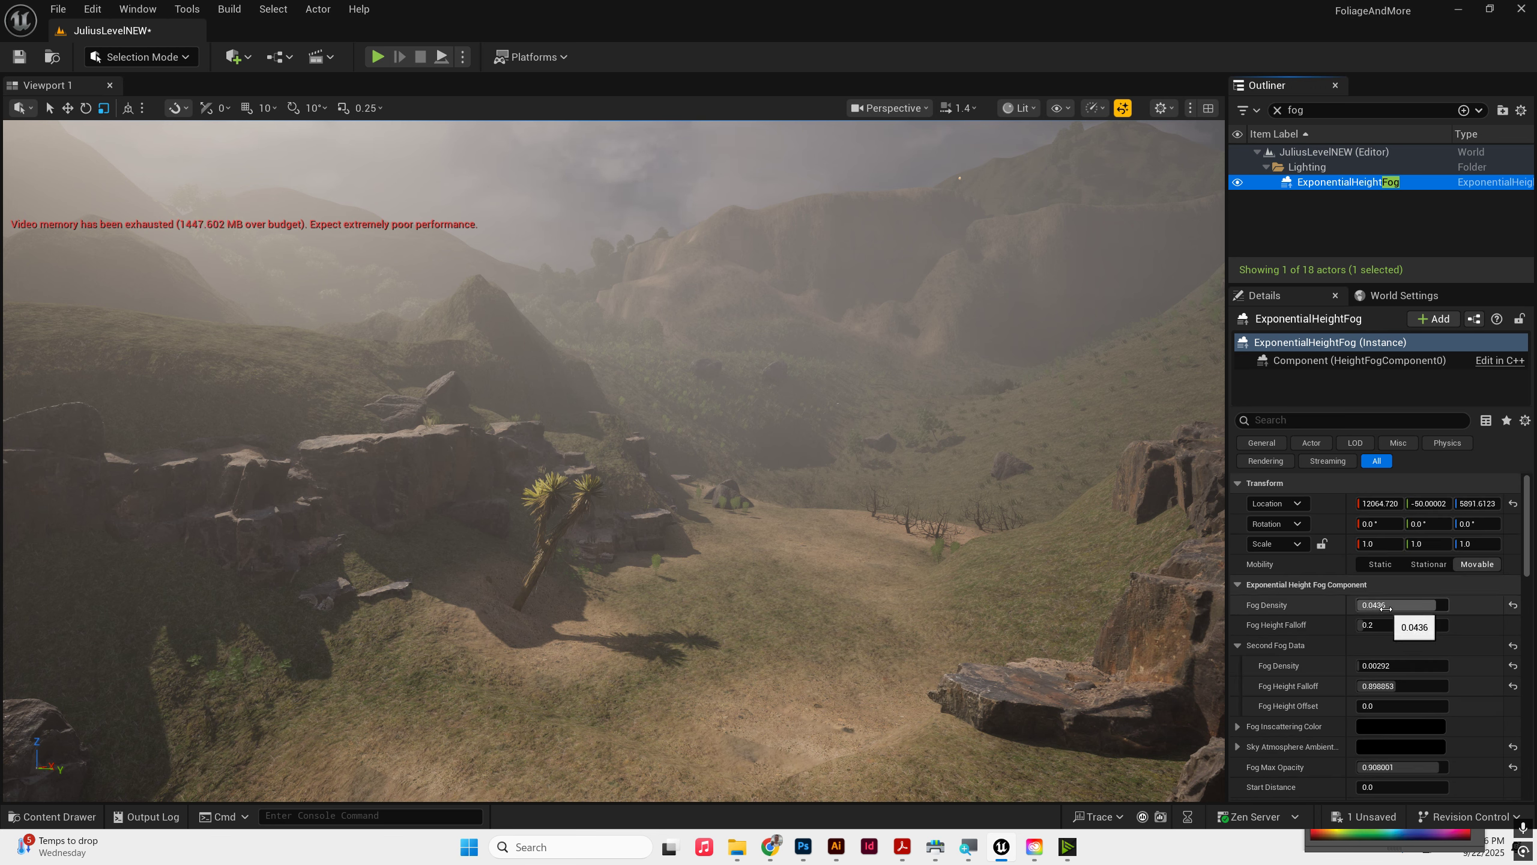
click(1395, 607)
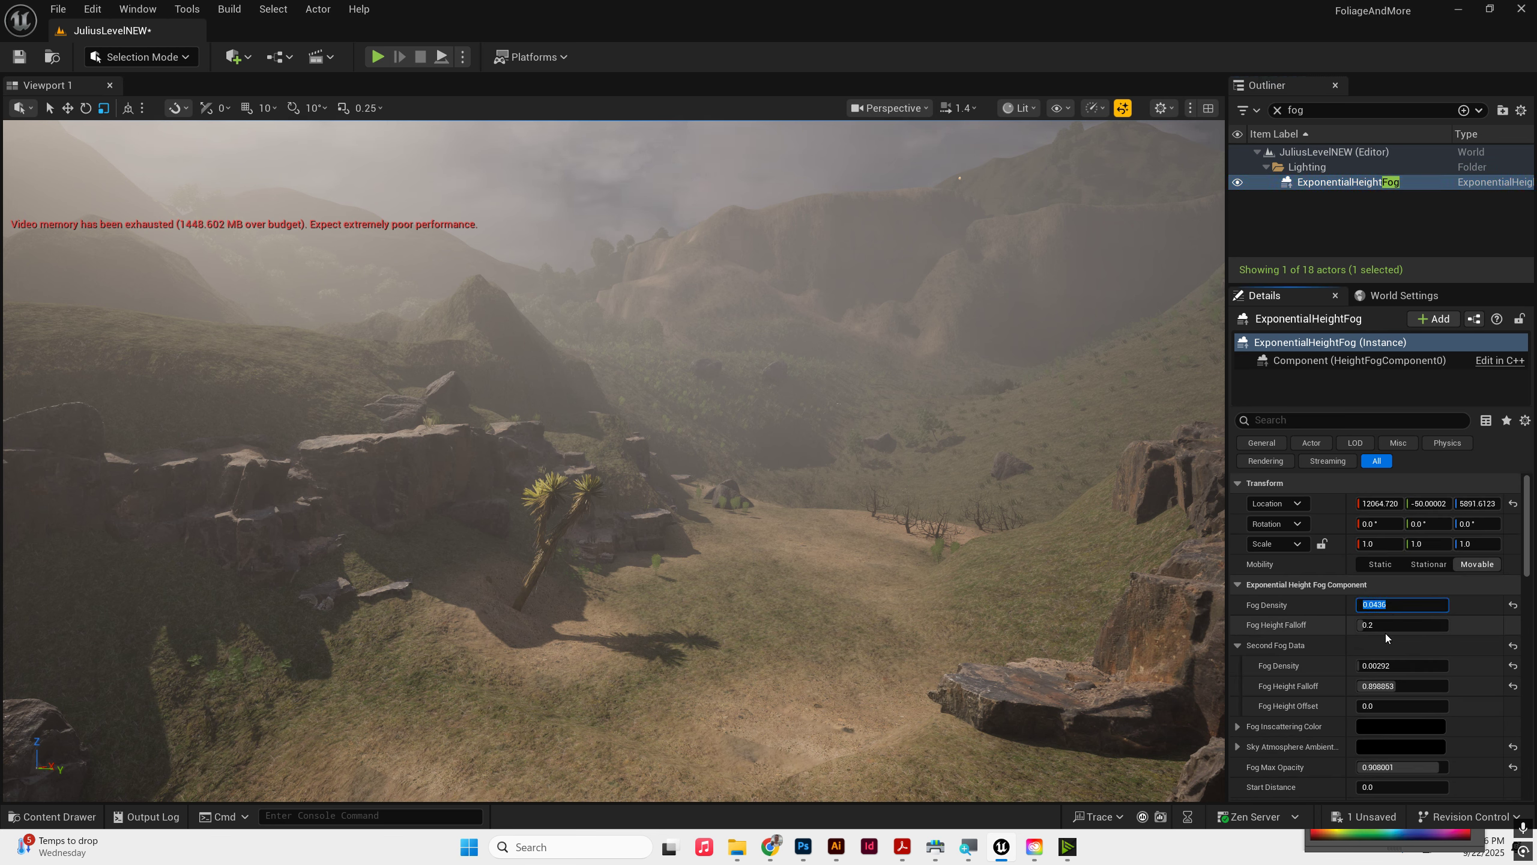
text(10)
key(Return)
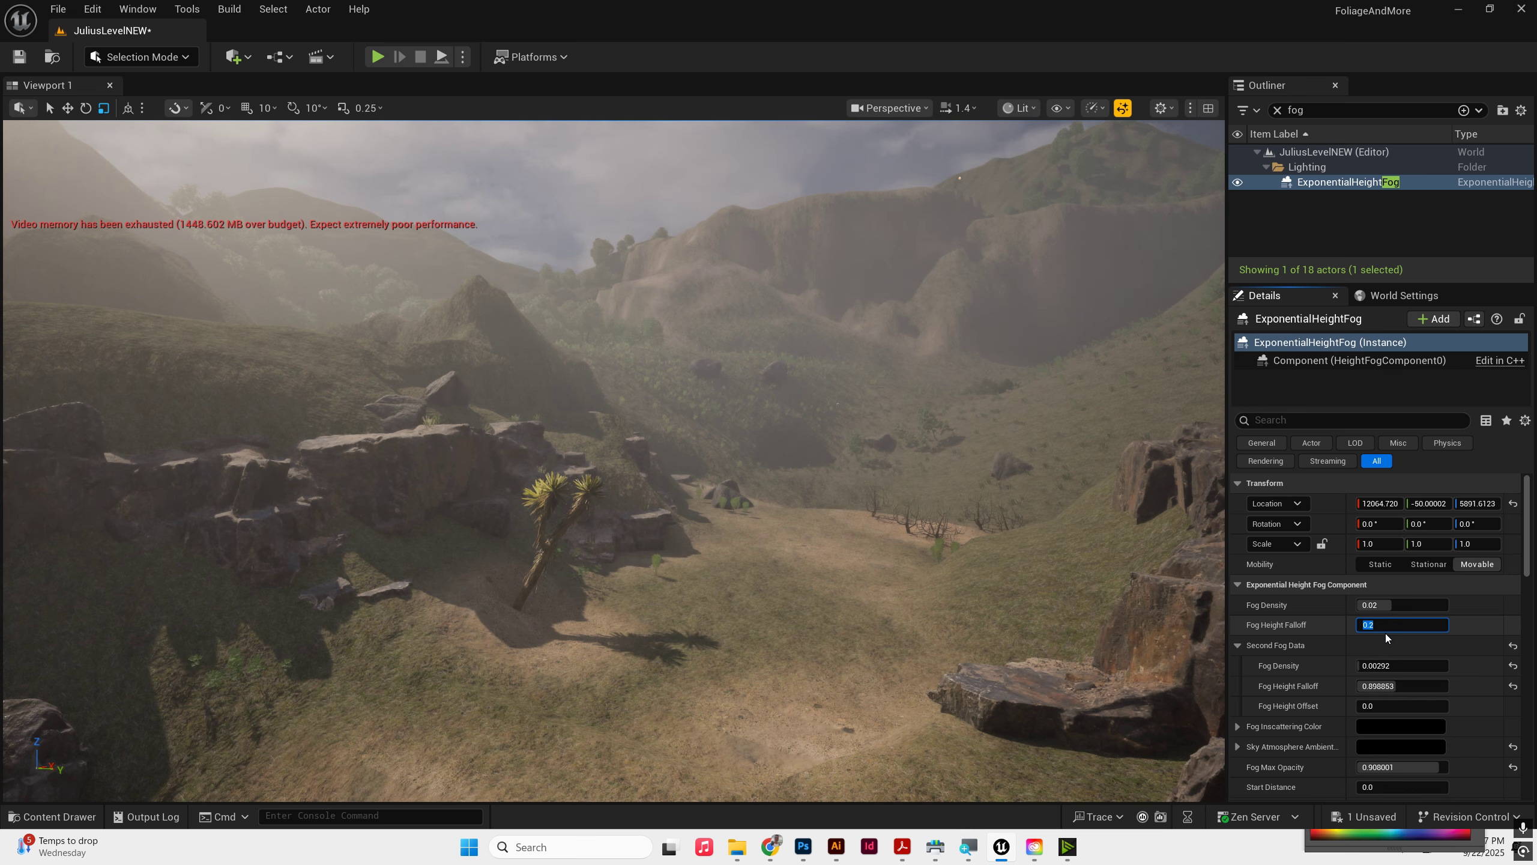
text(1)
key(Return)
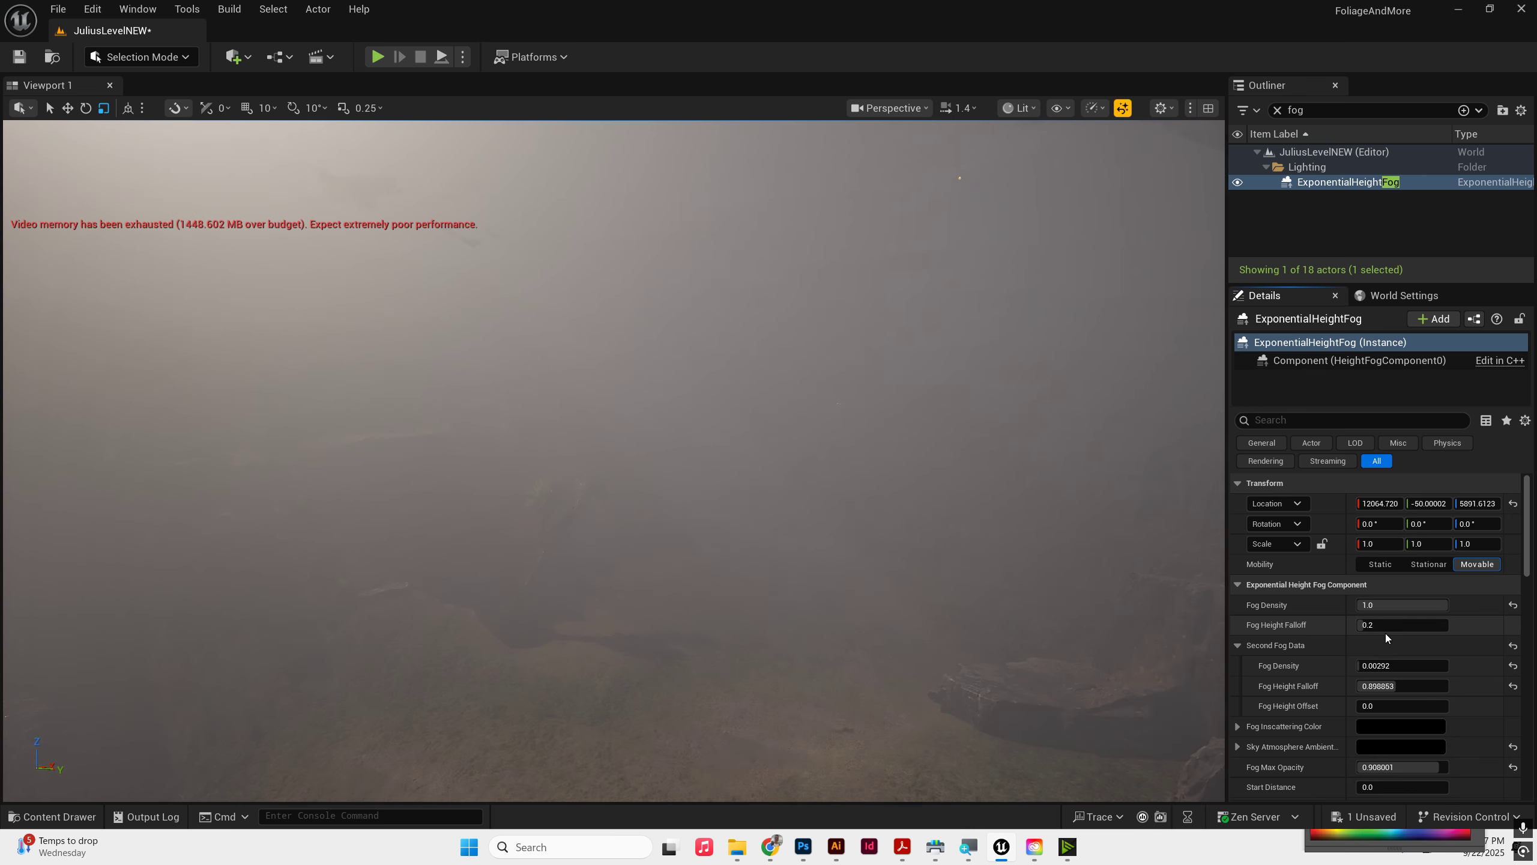
key(Left)
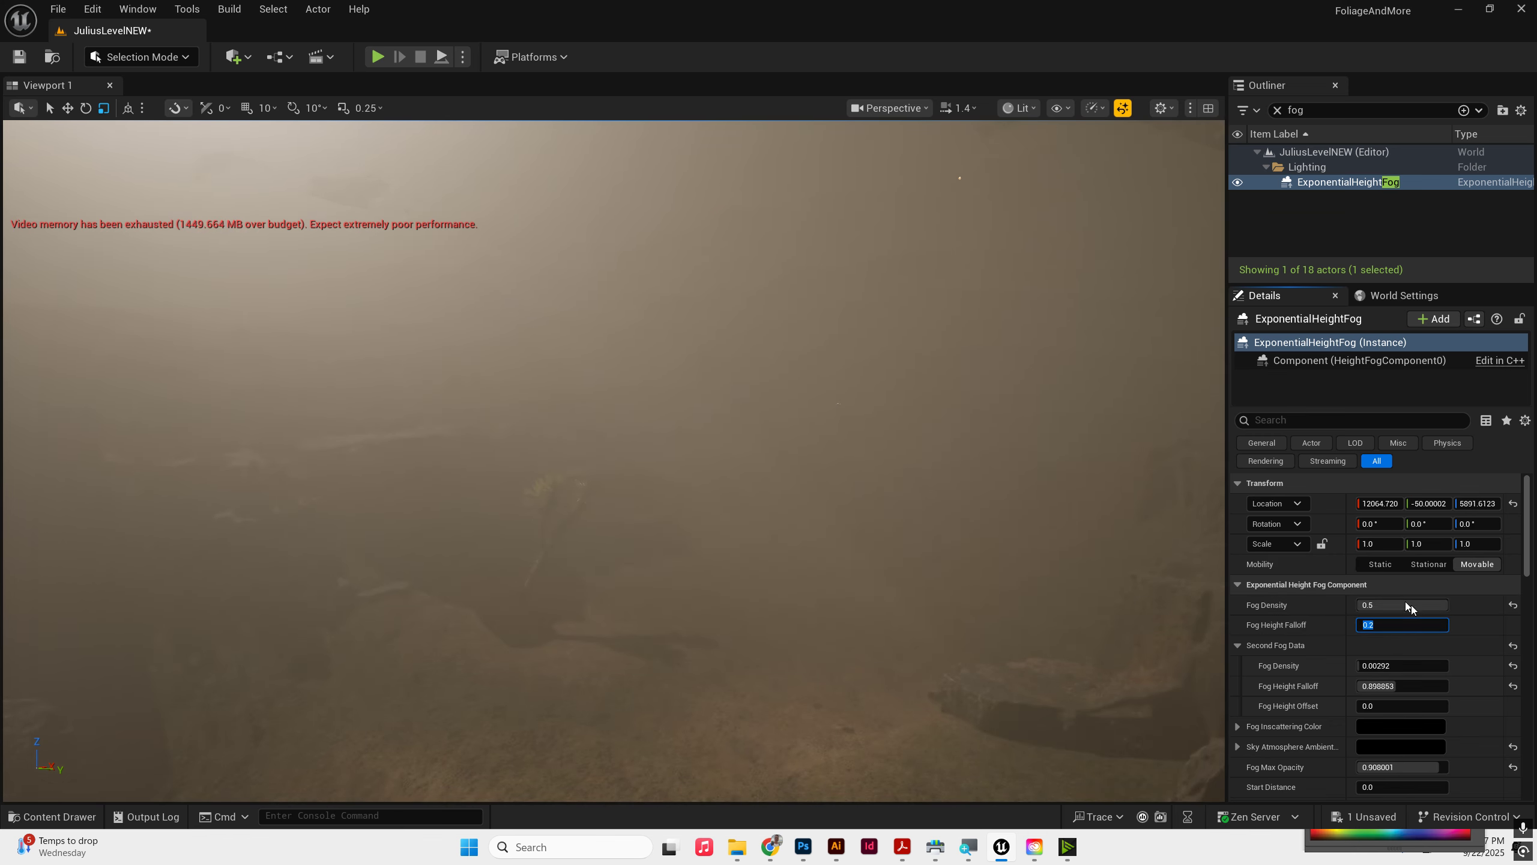
Step: Lower the height fog's primary Fog Density to about 0.0057
mouse_move(1444, 604)
mouse_down()
mouse_move(1363, 605)
mouse_move(1448, 605)
mouse_up()
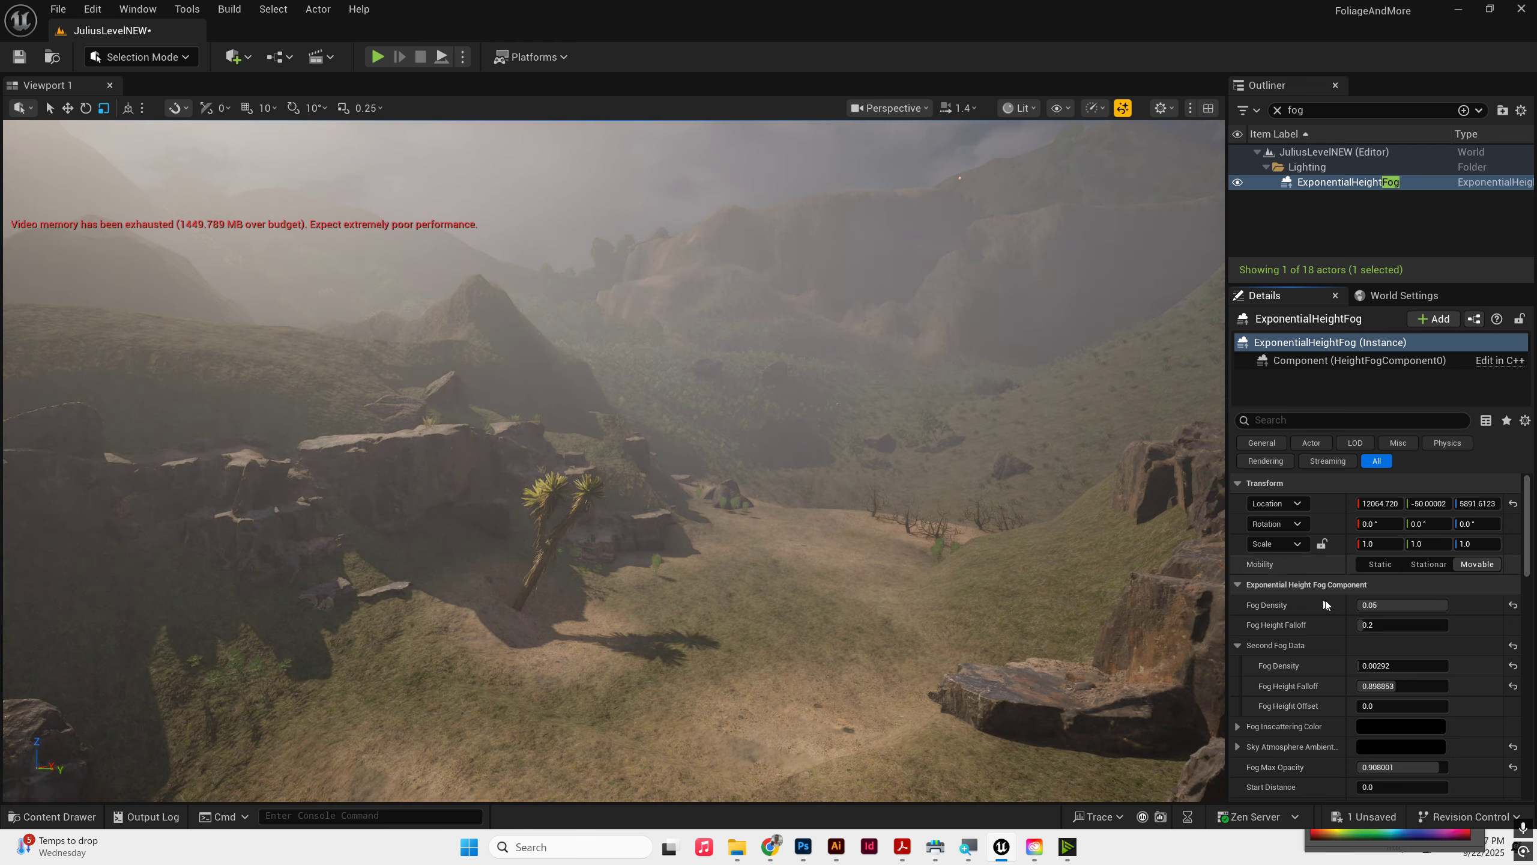
drag(1404, 604, 1401, 604)
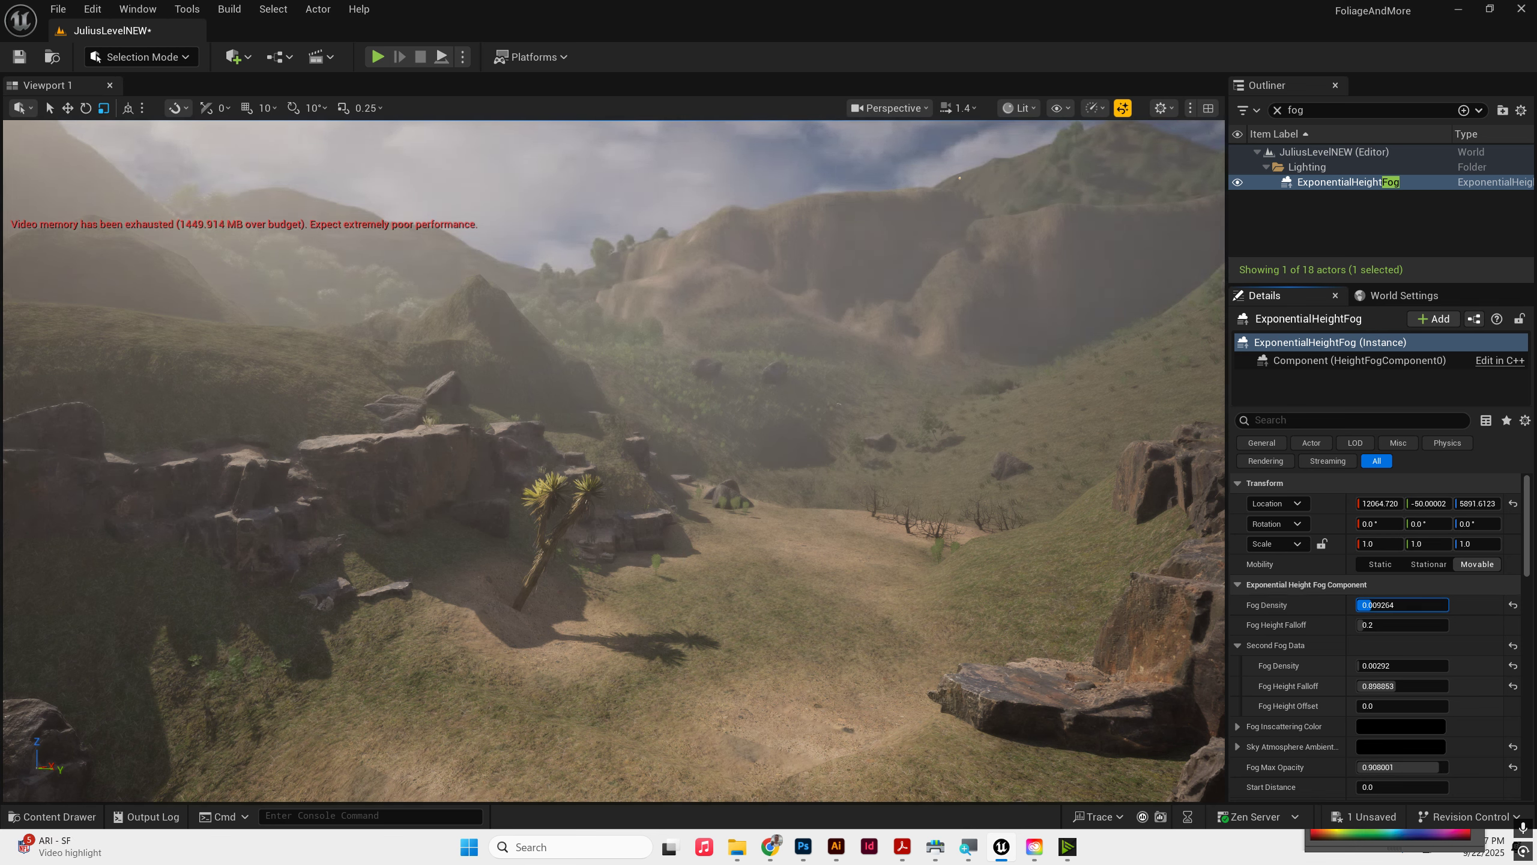
mouse_move(654, 363)
right_down()
mouse_move(729, 359)
mouse_move(659, 351)
right_up()
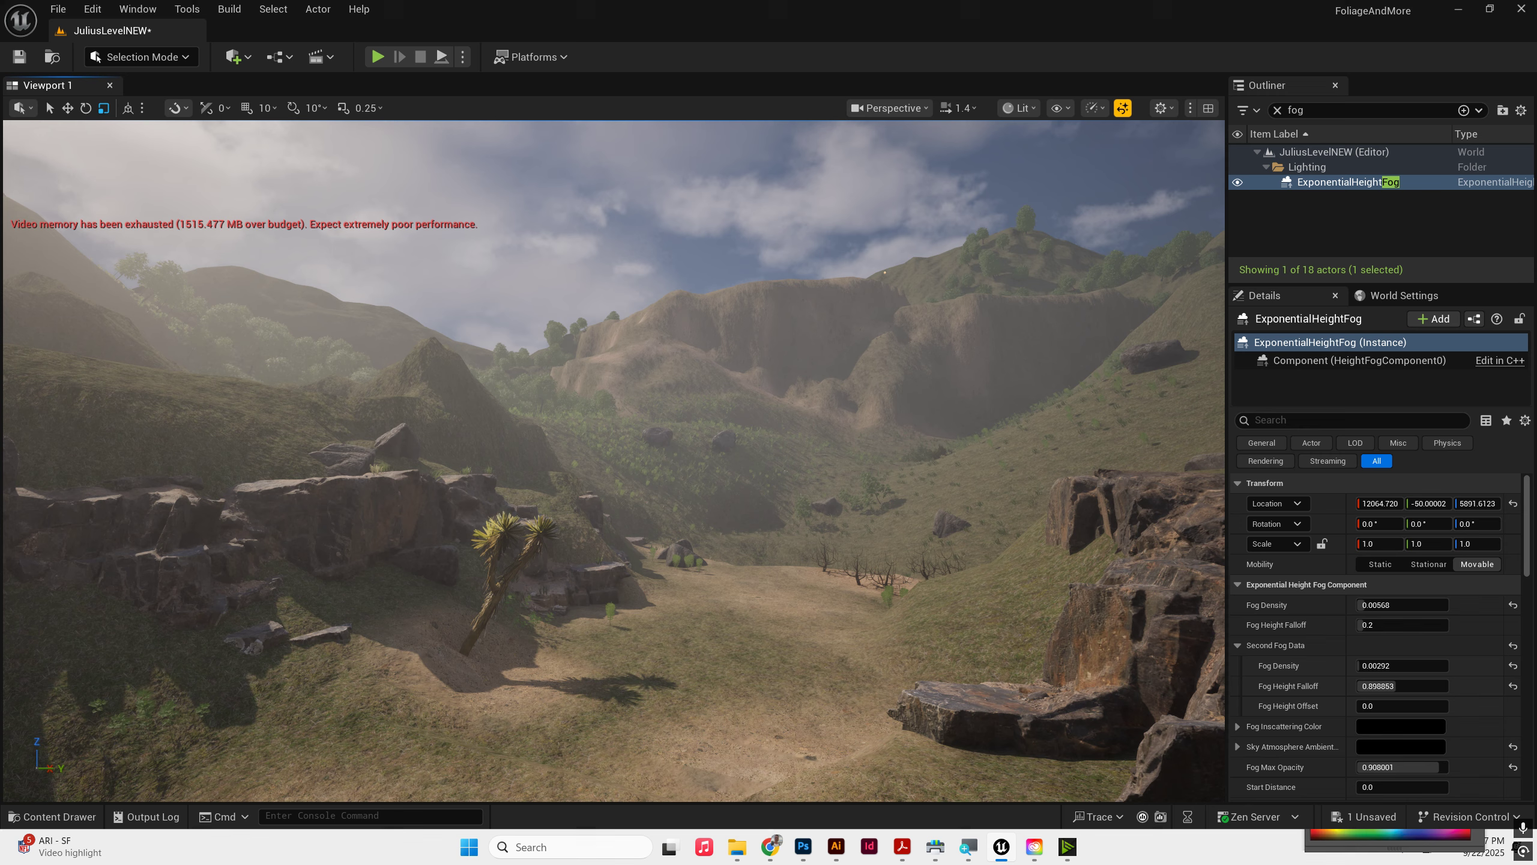
Step: Rotate the sun through overhead, side-lit and sunset directions, bringing it low behind the hills on the left side of the valley
key(ctrl+l)
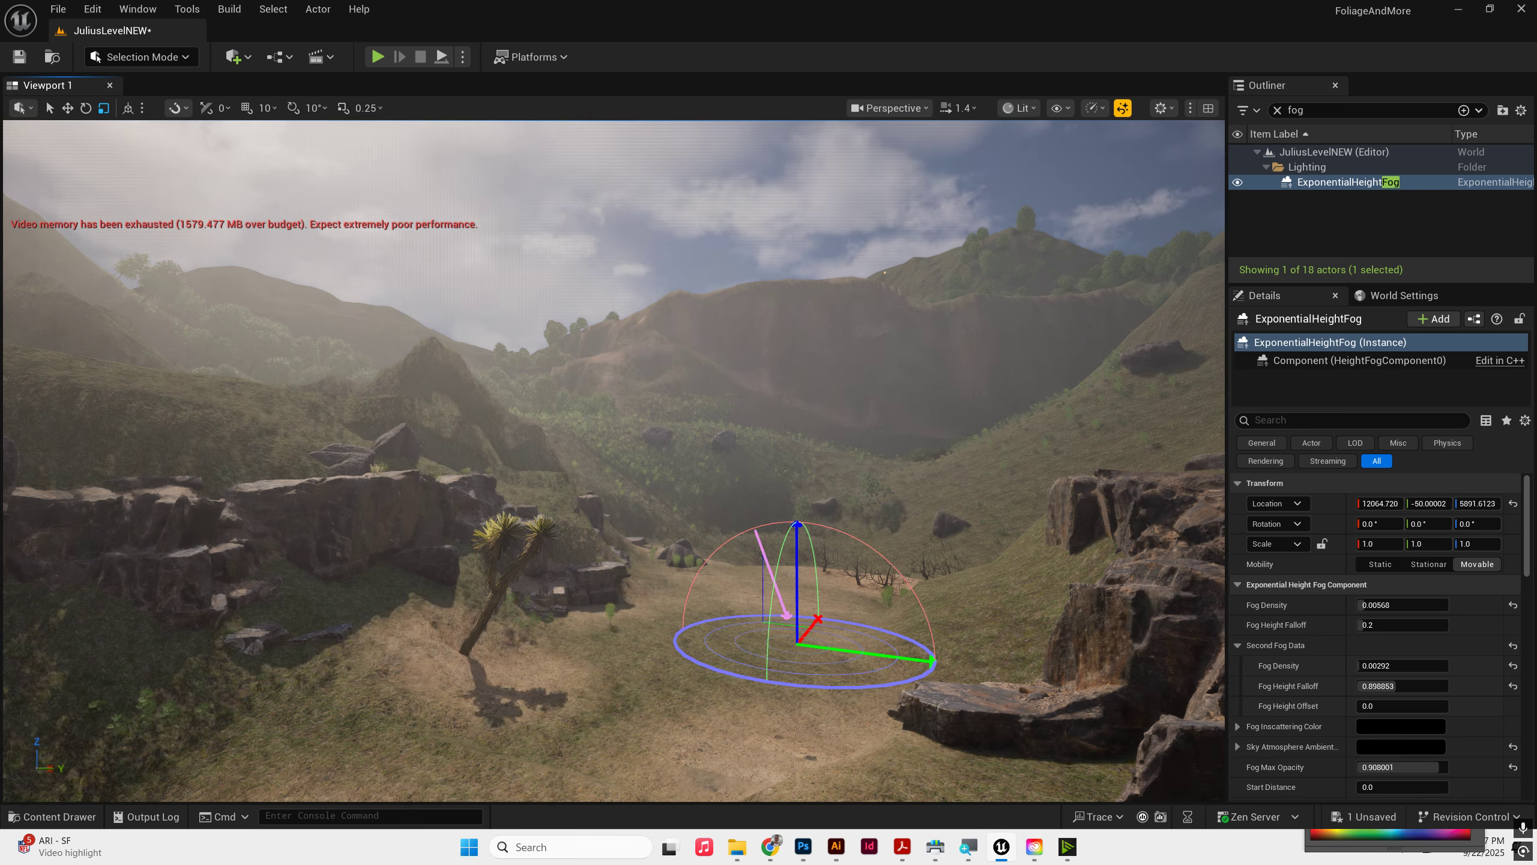
key(ctrl+l)
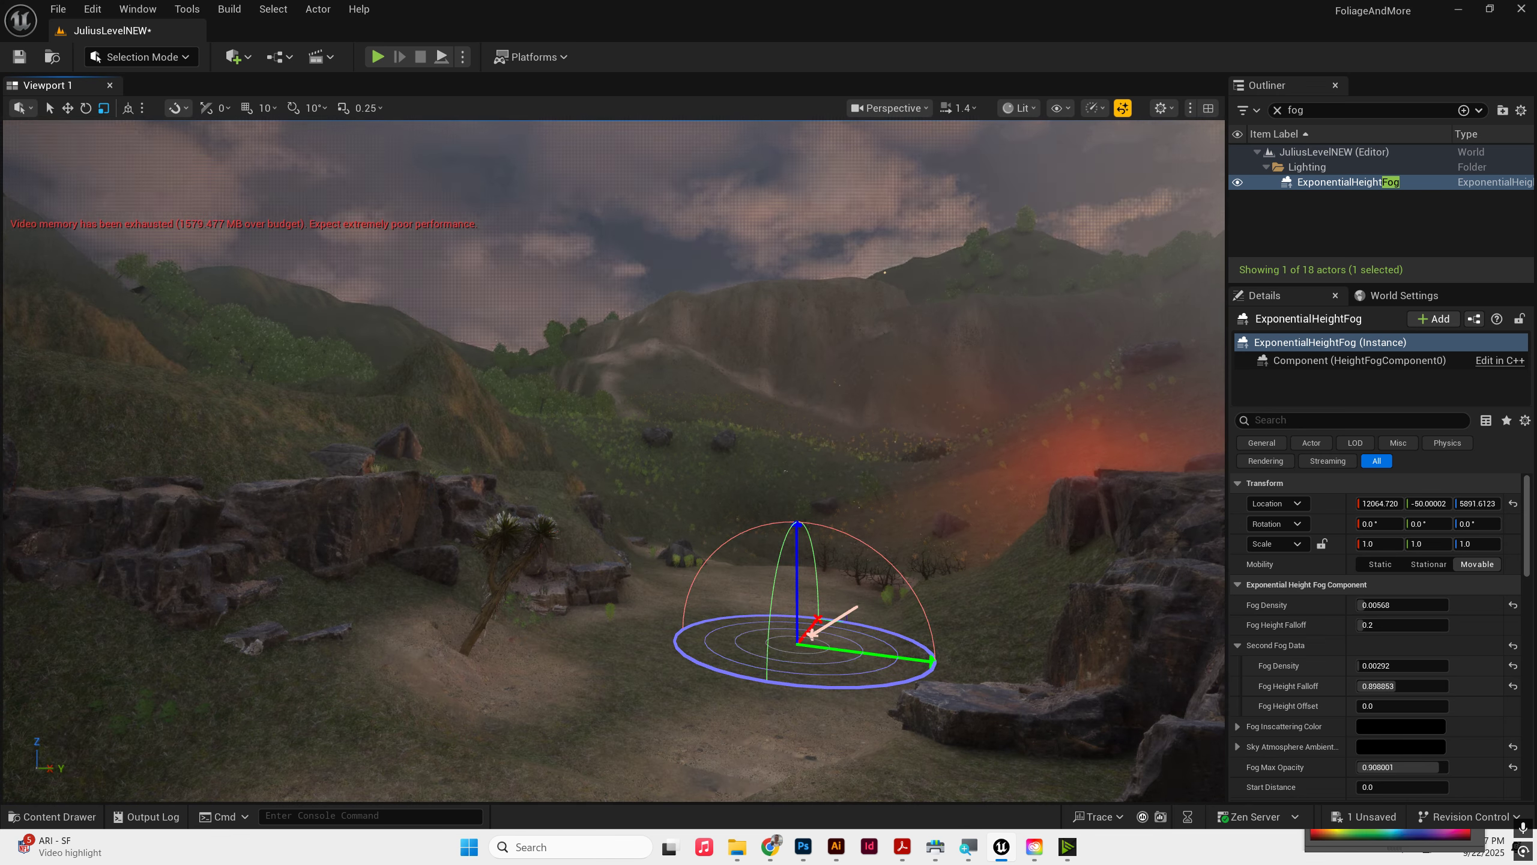
key(ctrl+l)
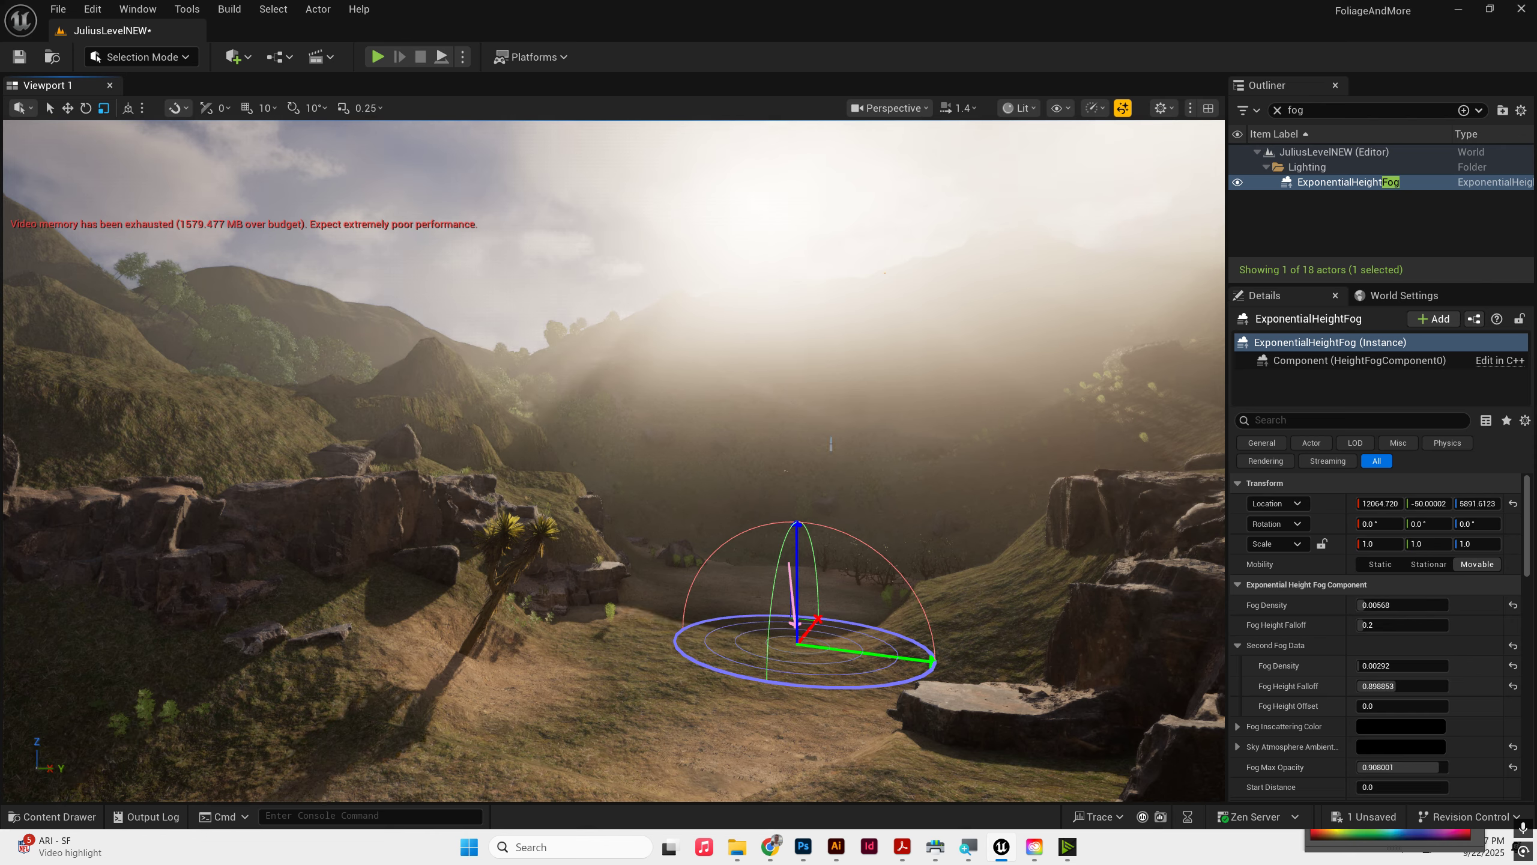
key(ctrl+l)
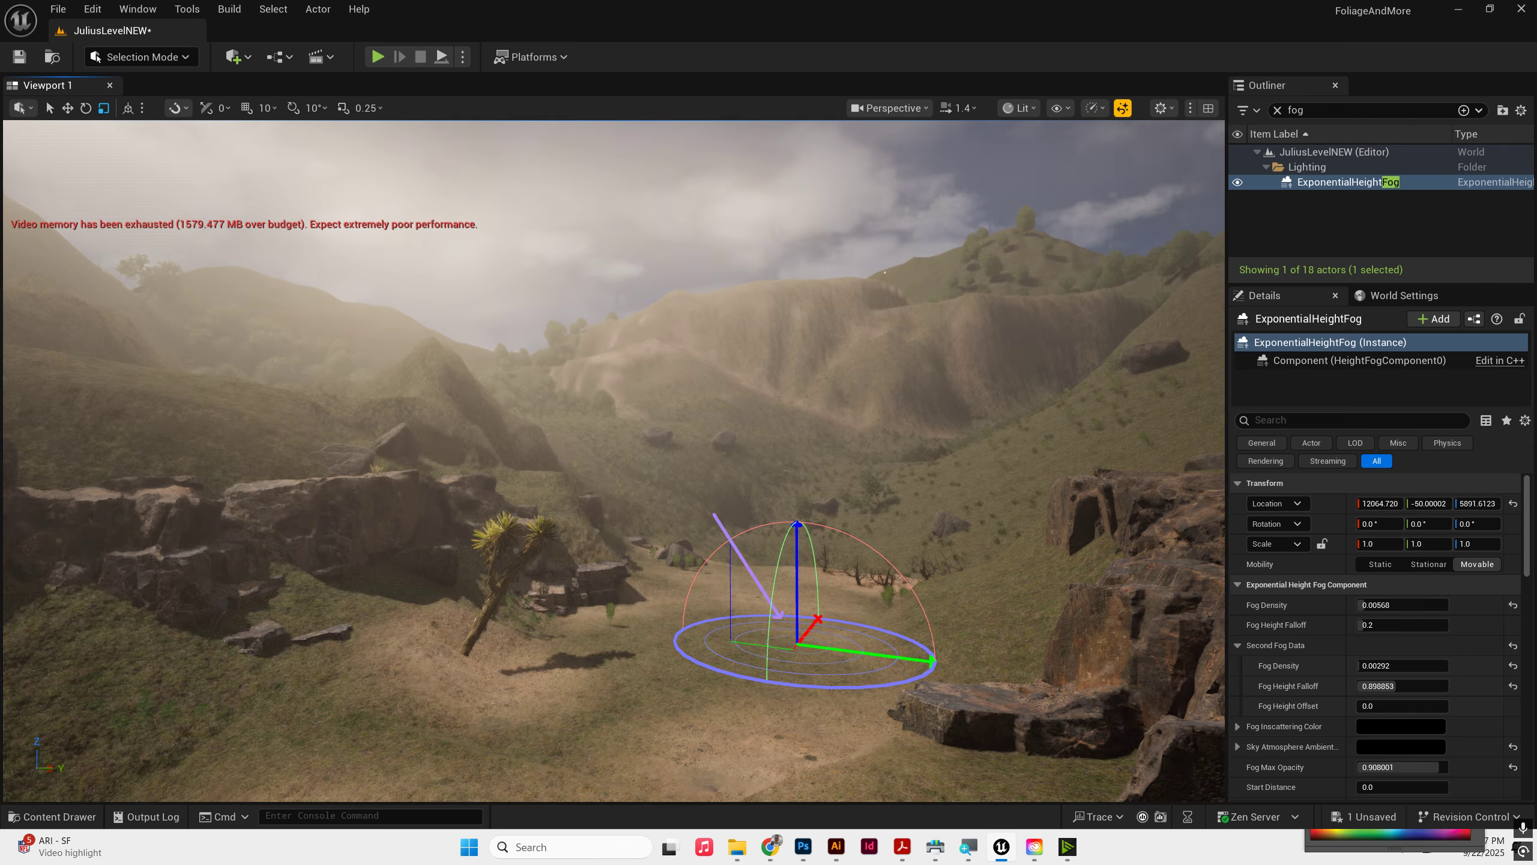
key(ctrl+l)
key(ctrl+l)
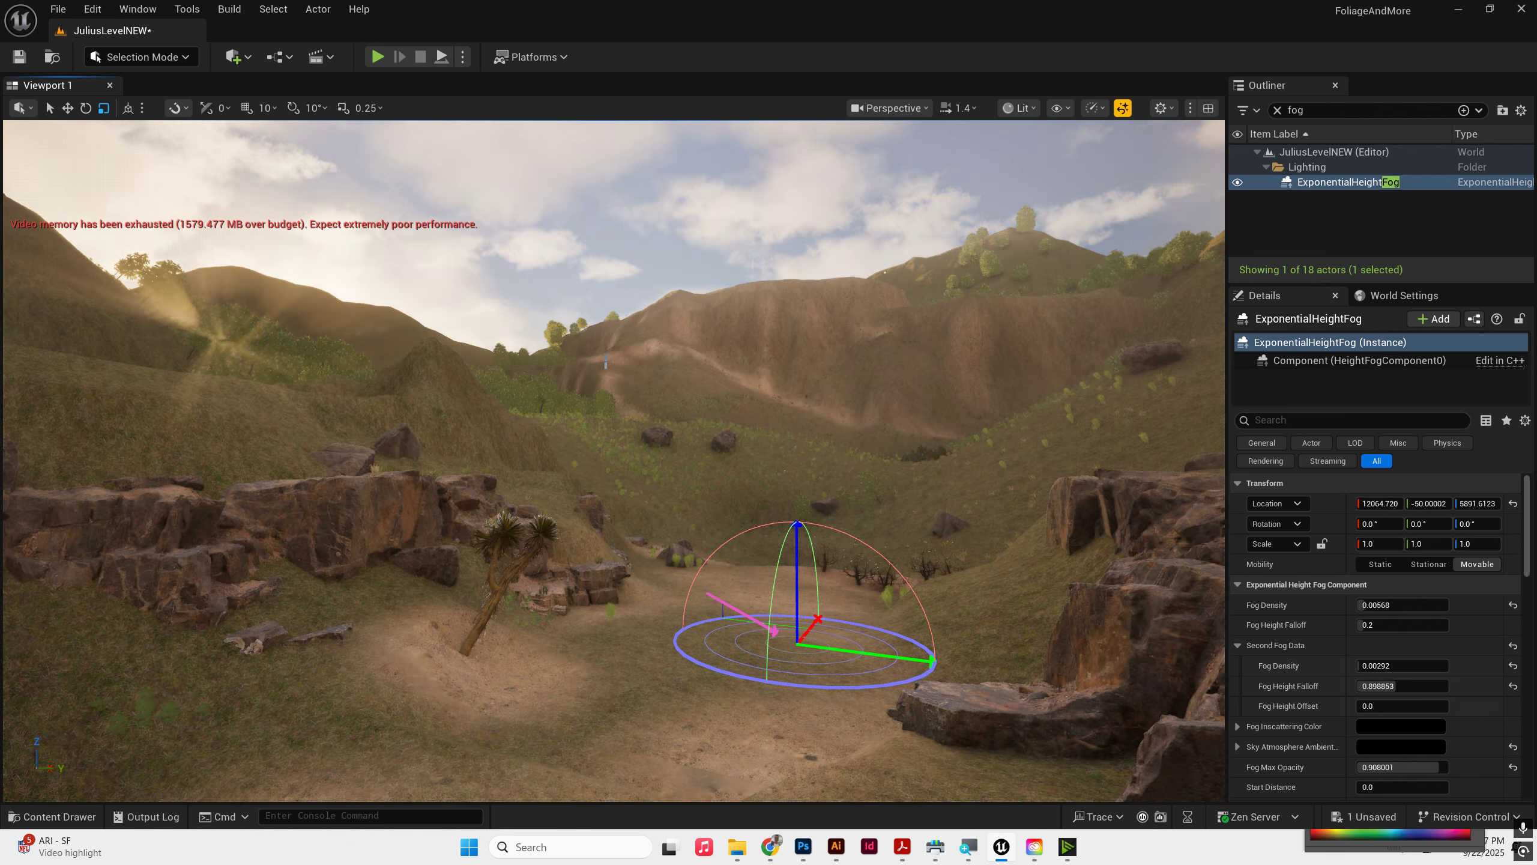
key(ctrl+l)
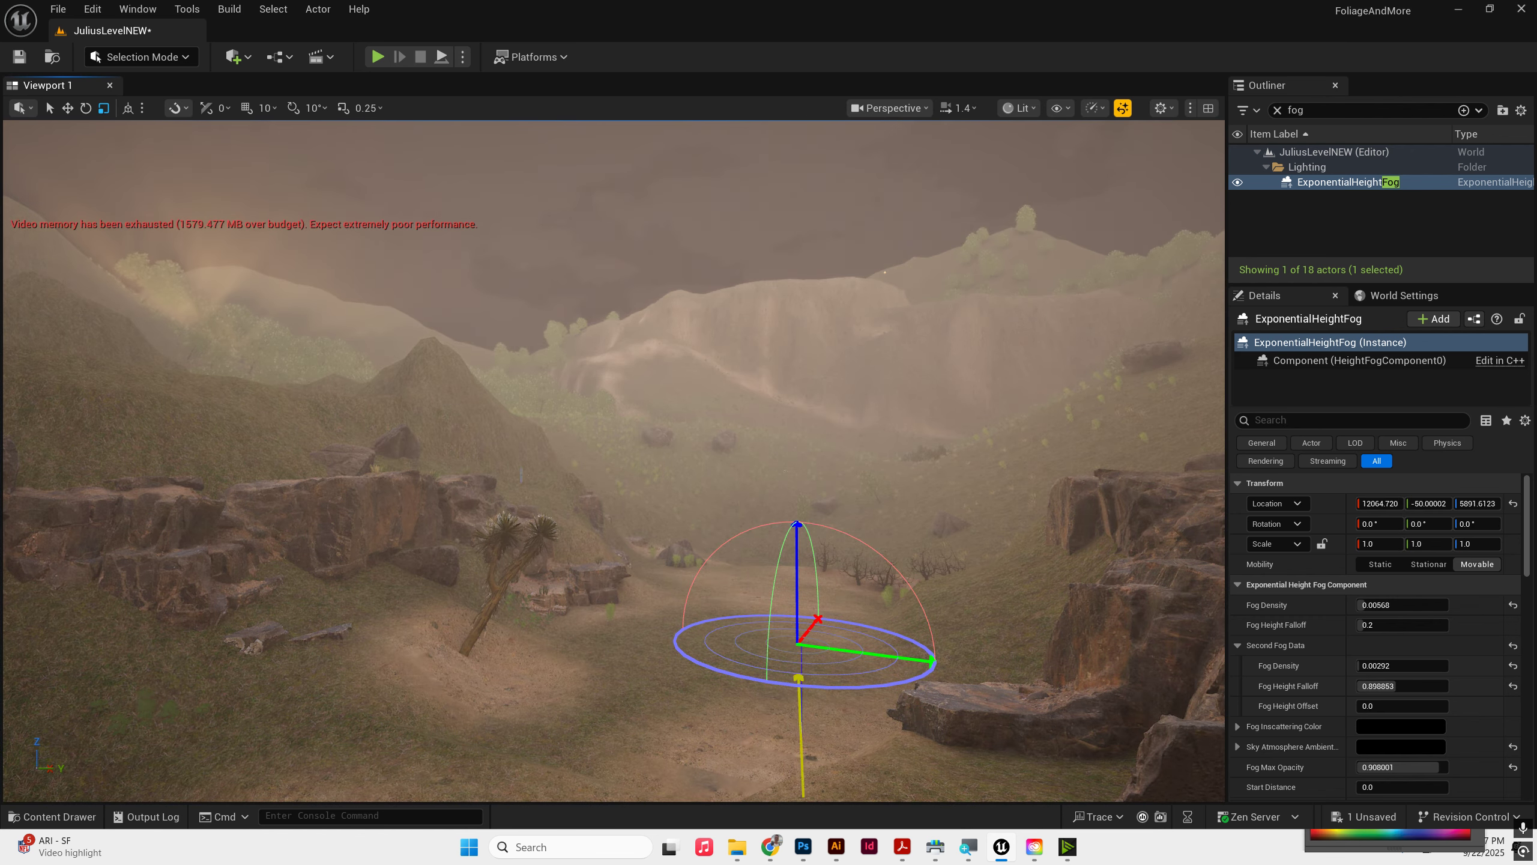
key(ctrl+l)
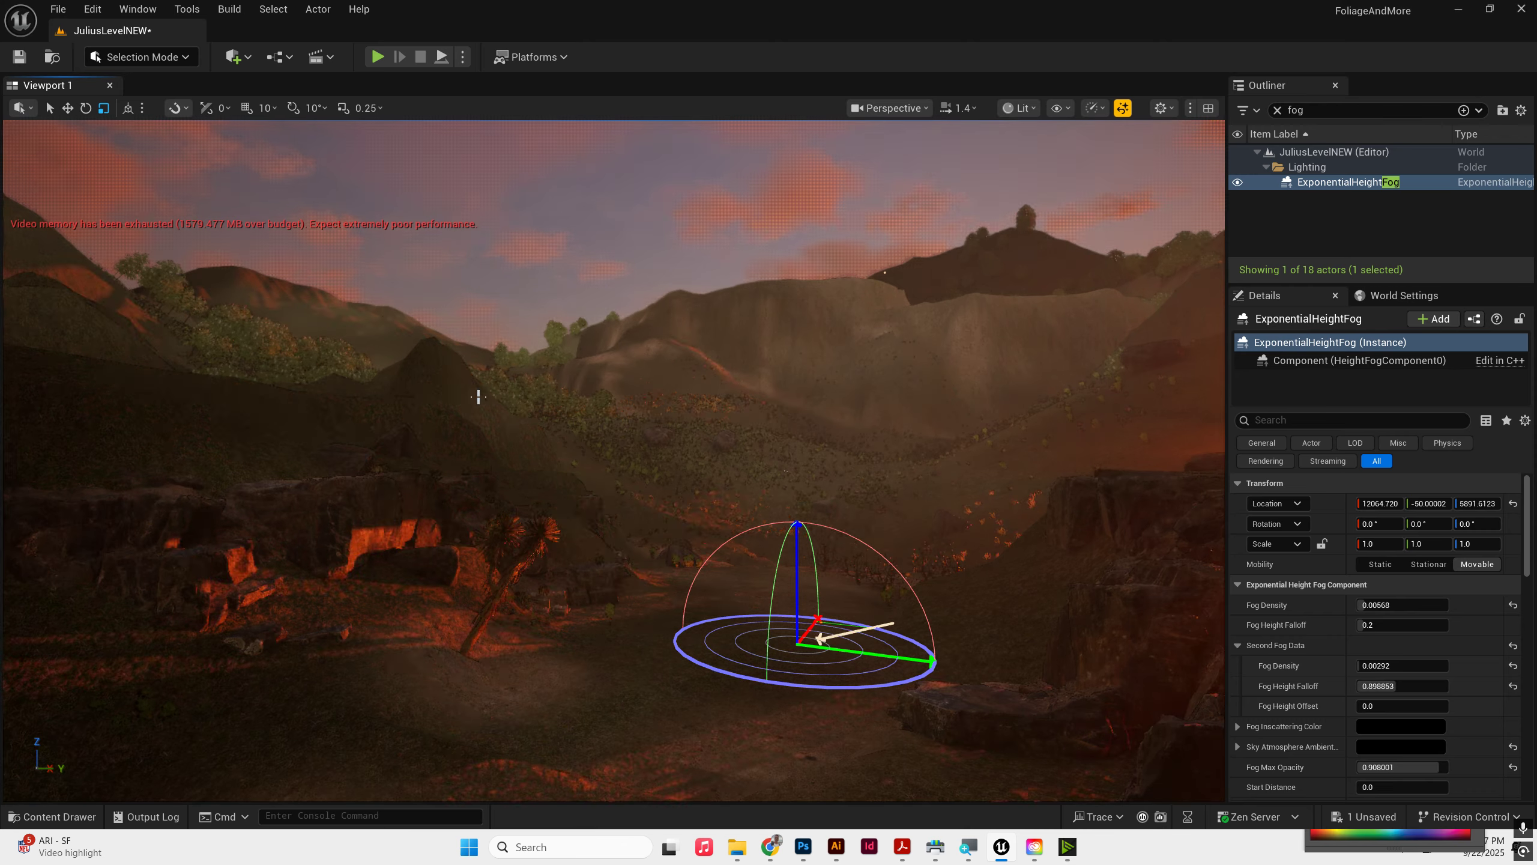
key(ctrl+l)
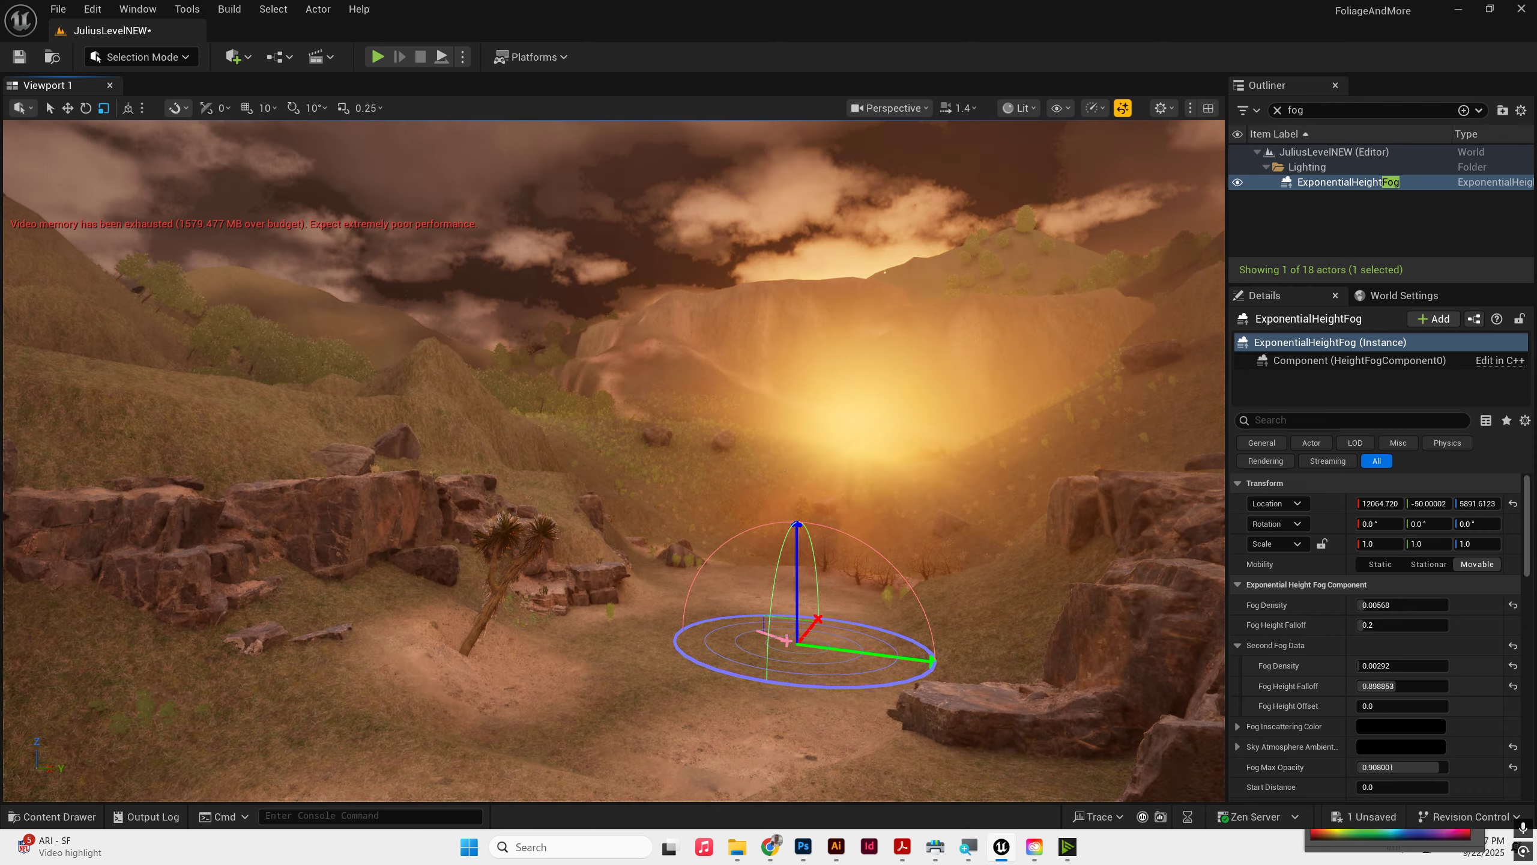
key(ctrl+l)
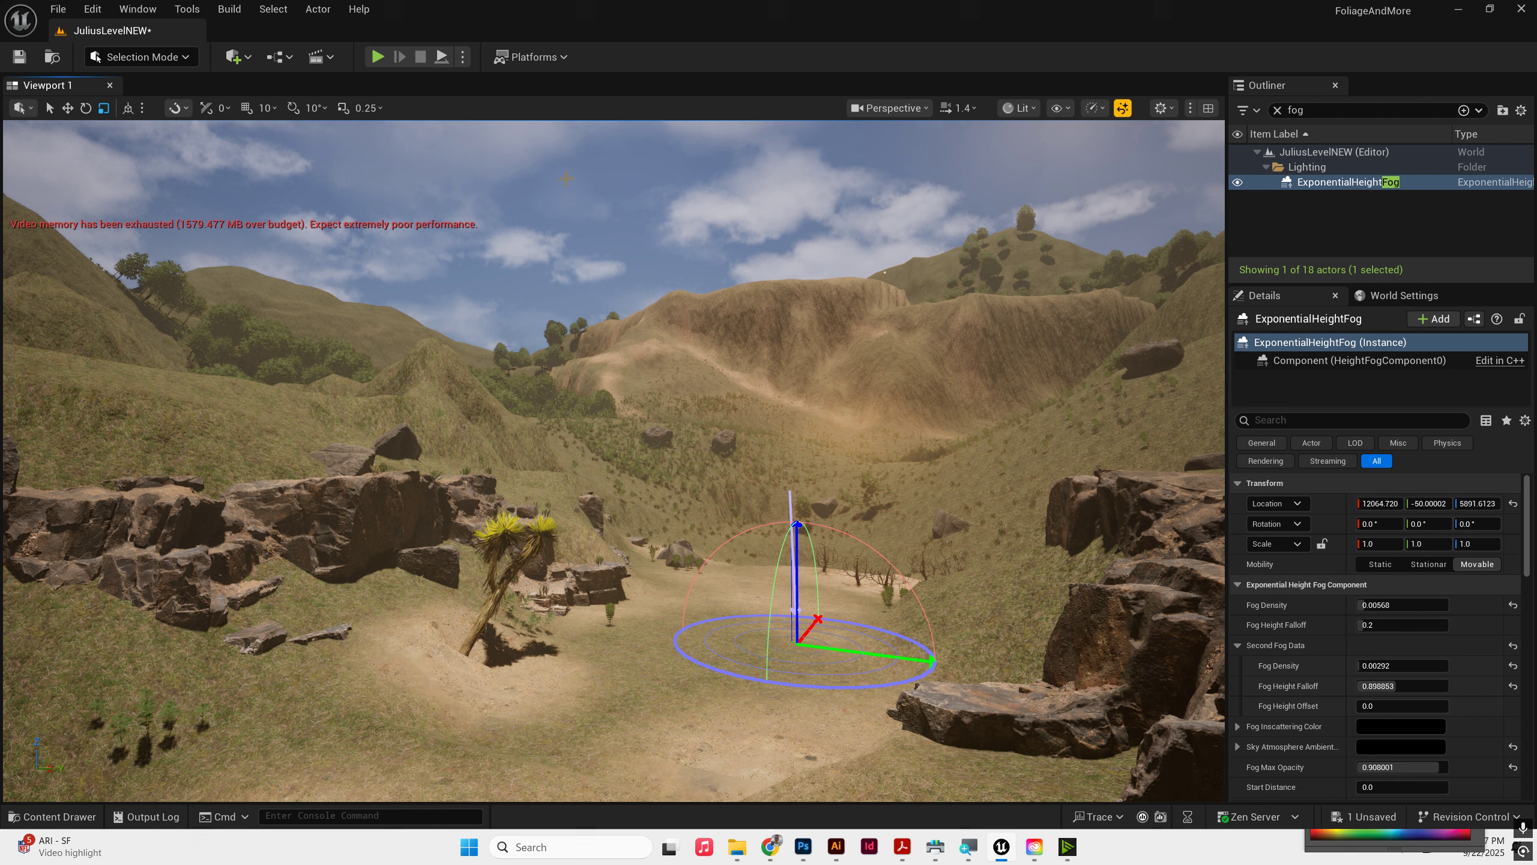
key(ctrl+l)
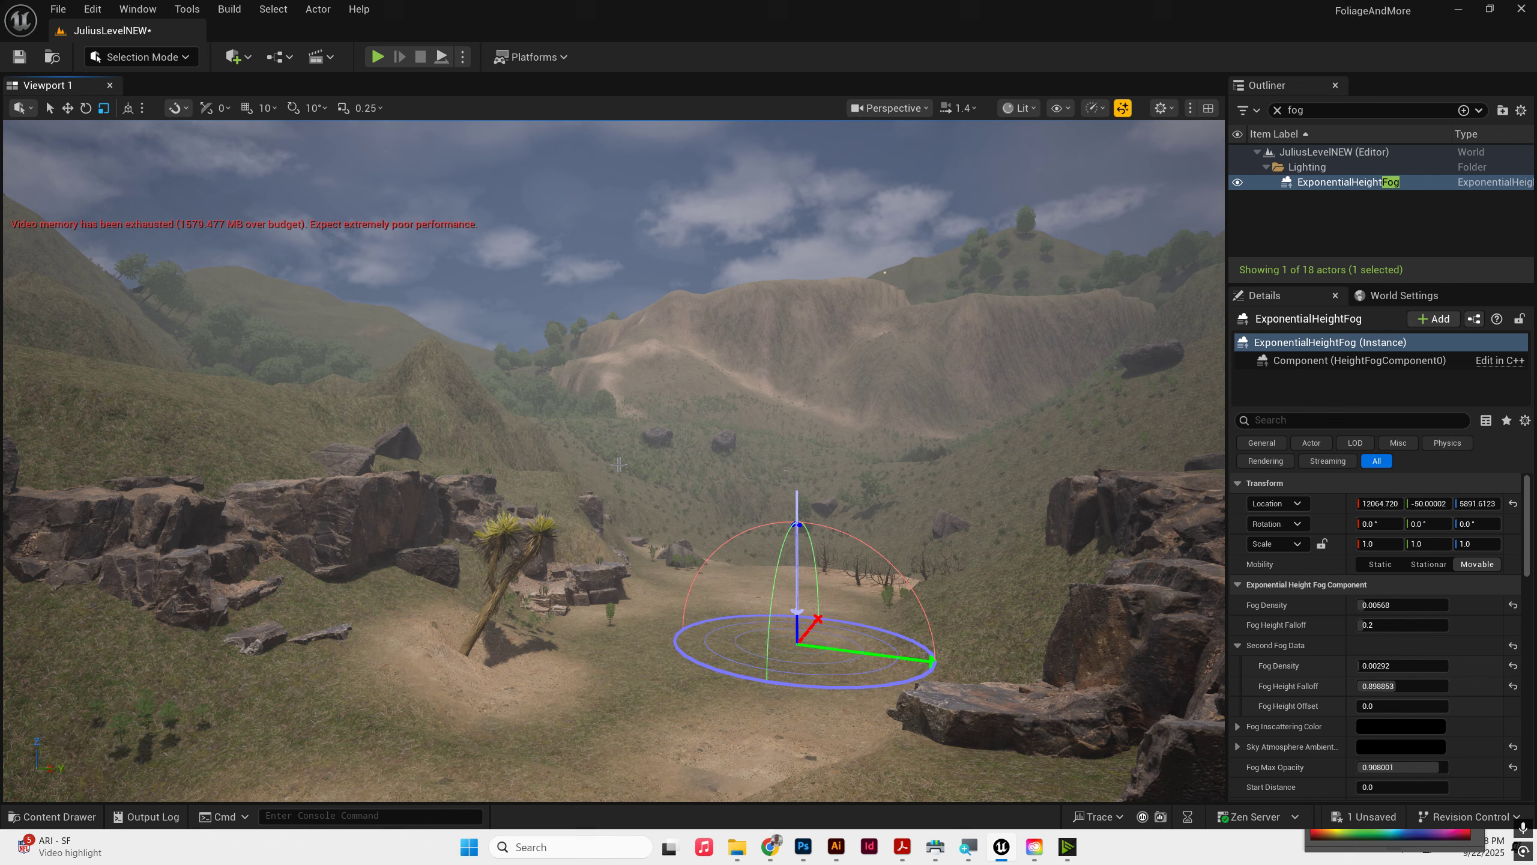
key(ctrl+l)
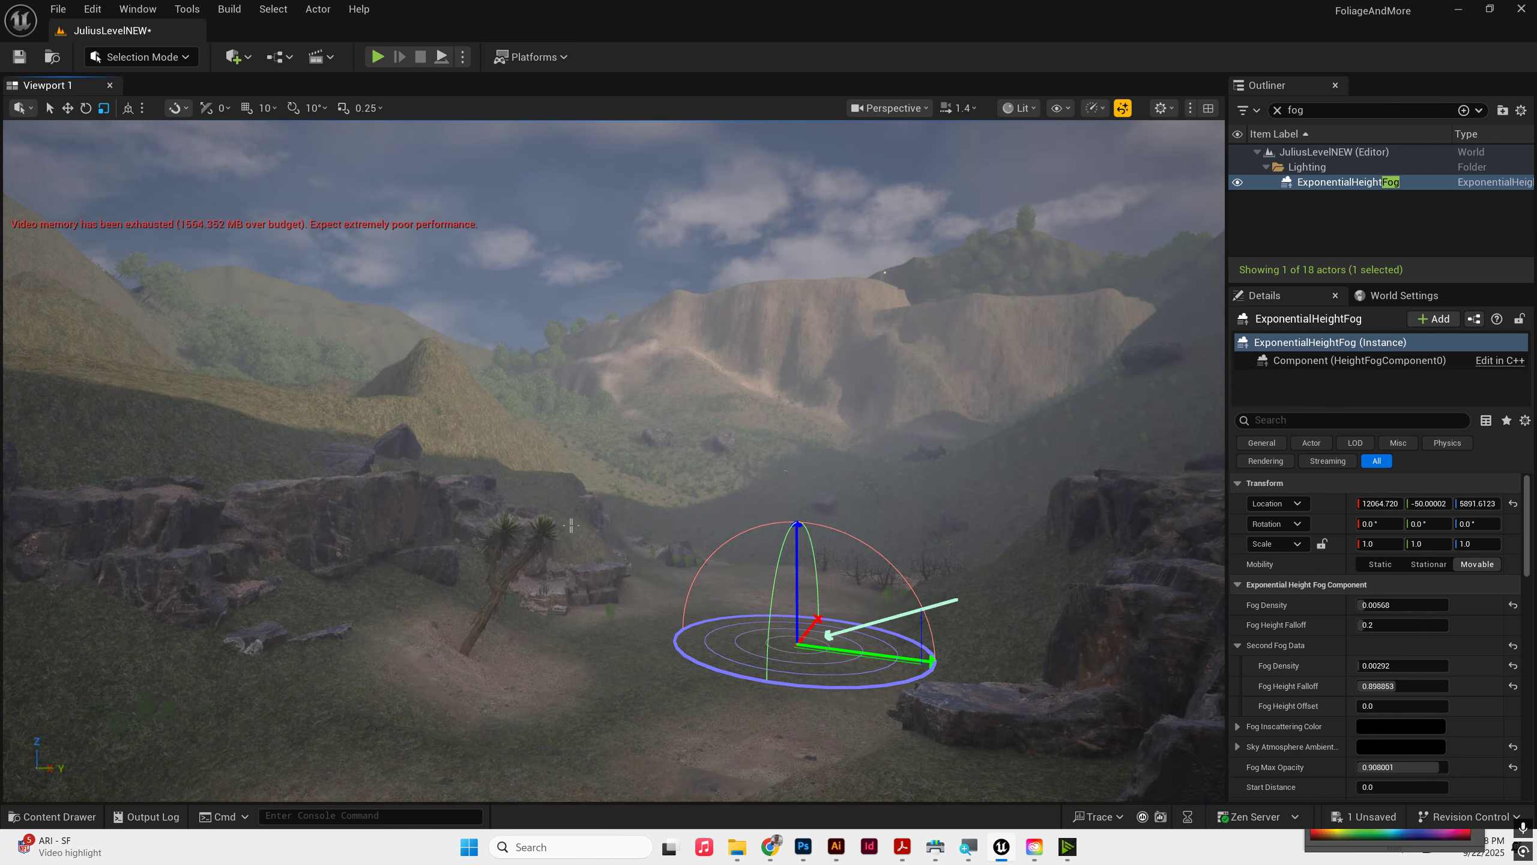
key(ctrl+l)
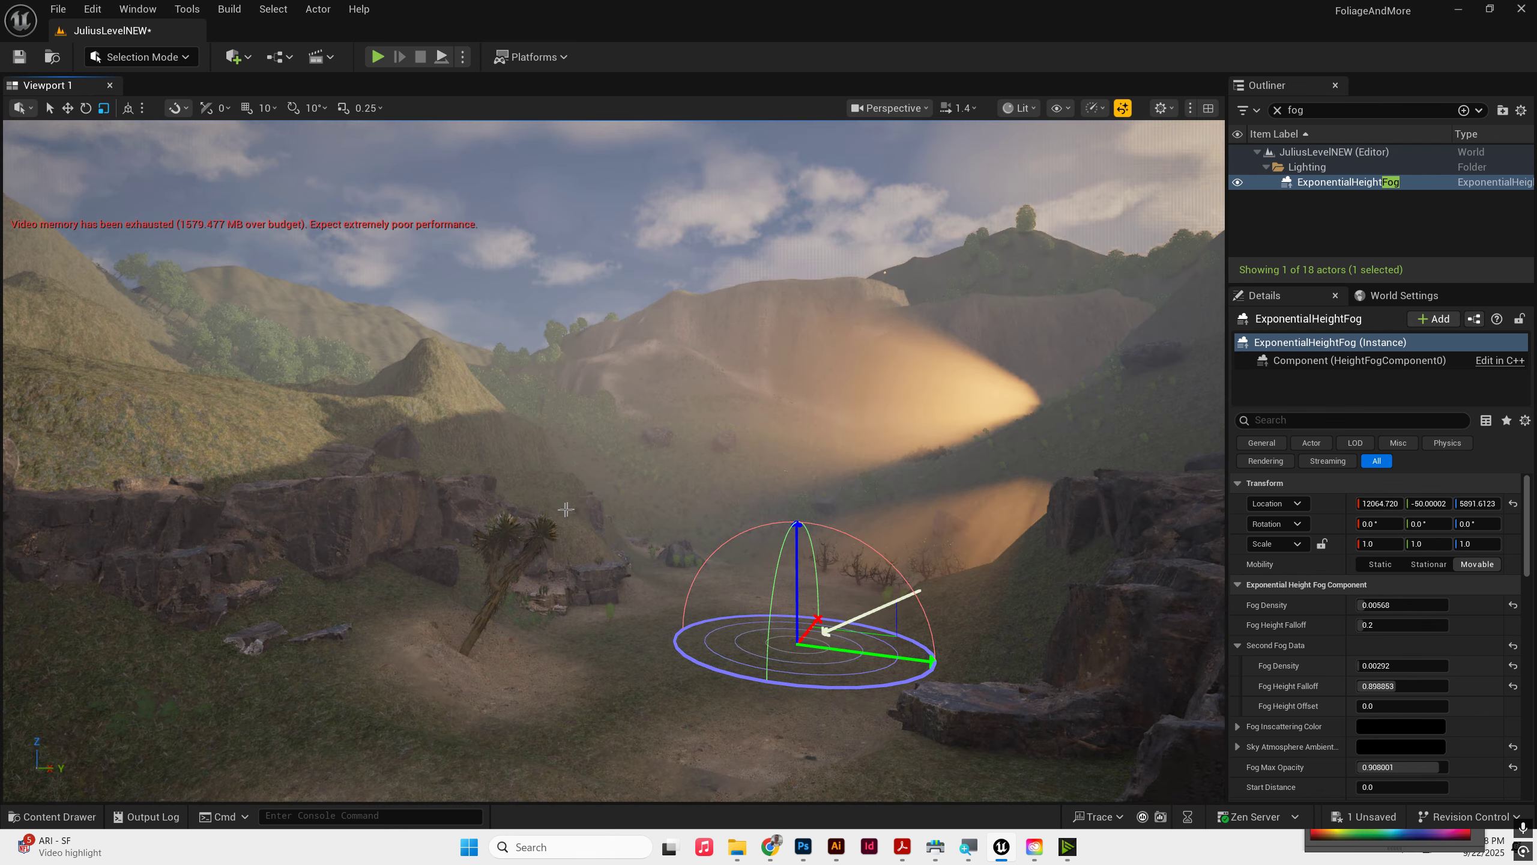
key(ctrl+l)
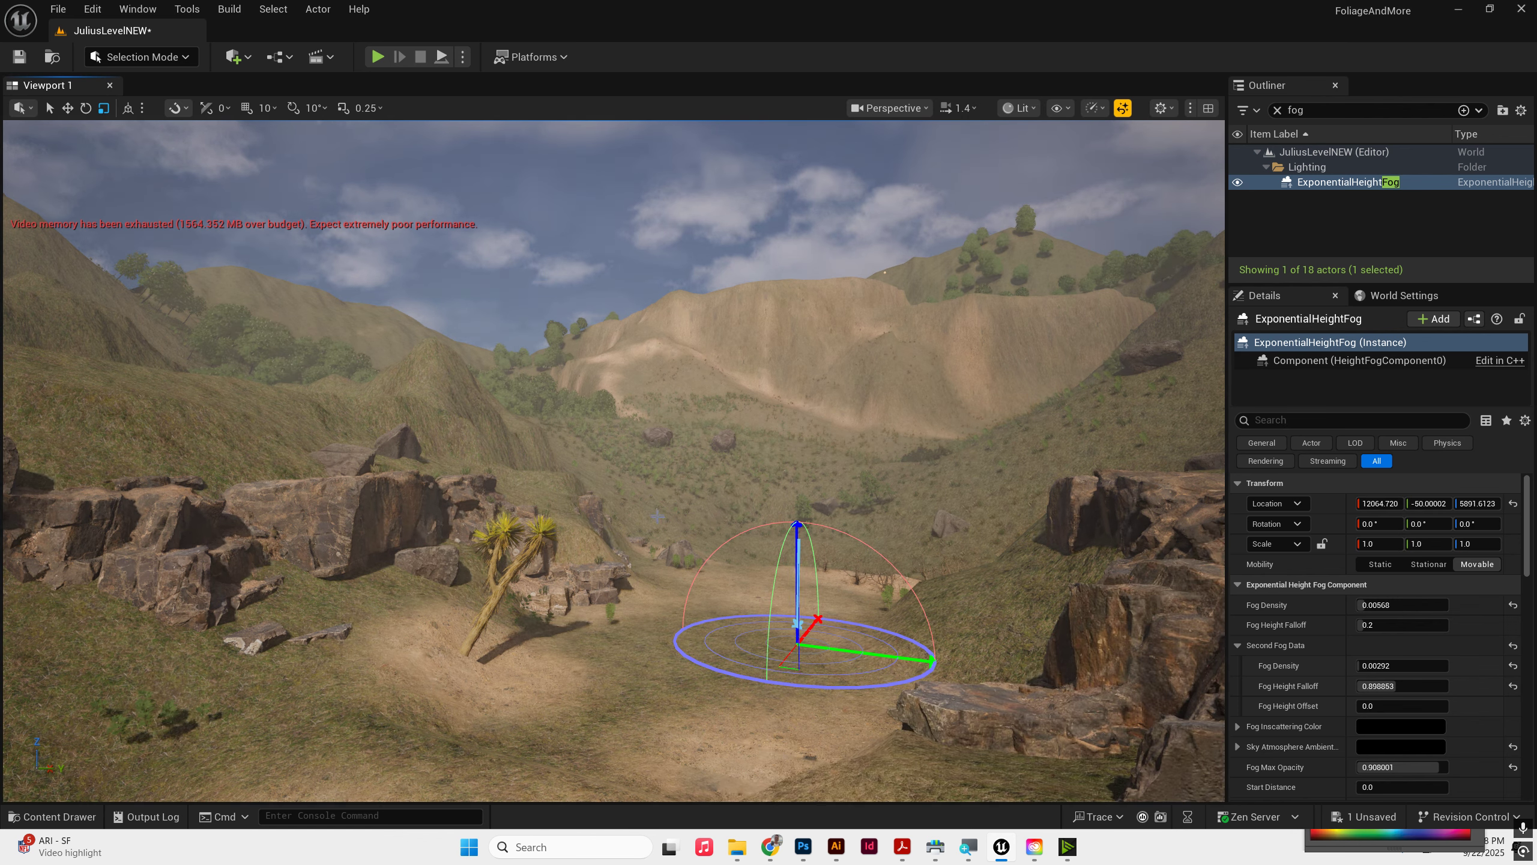
key(ctrl+l)
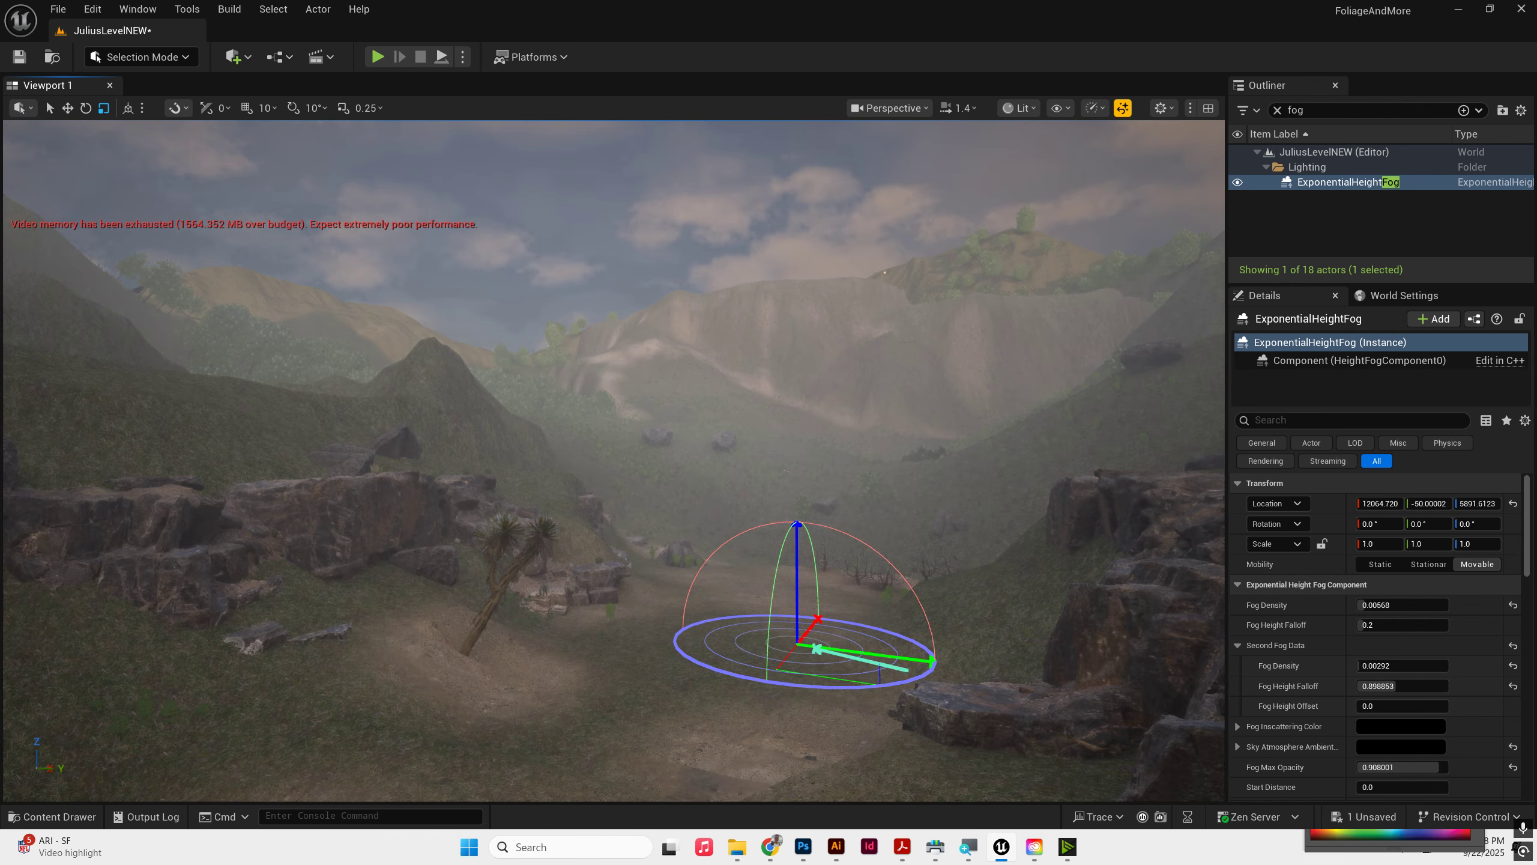
key(ctrl+l)
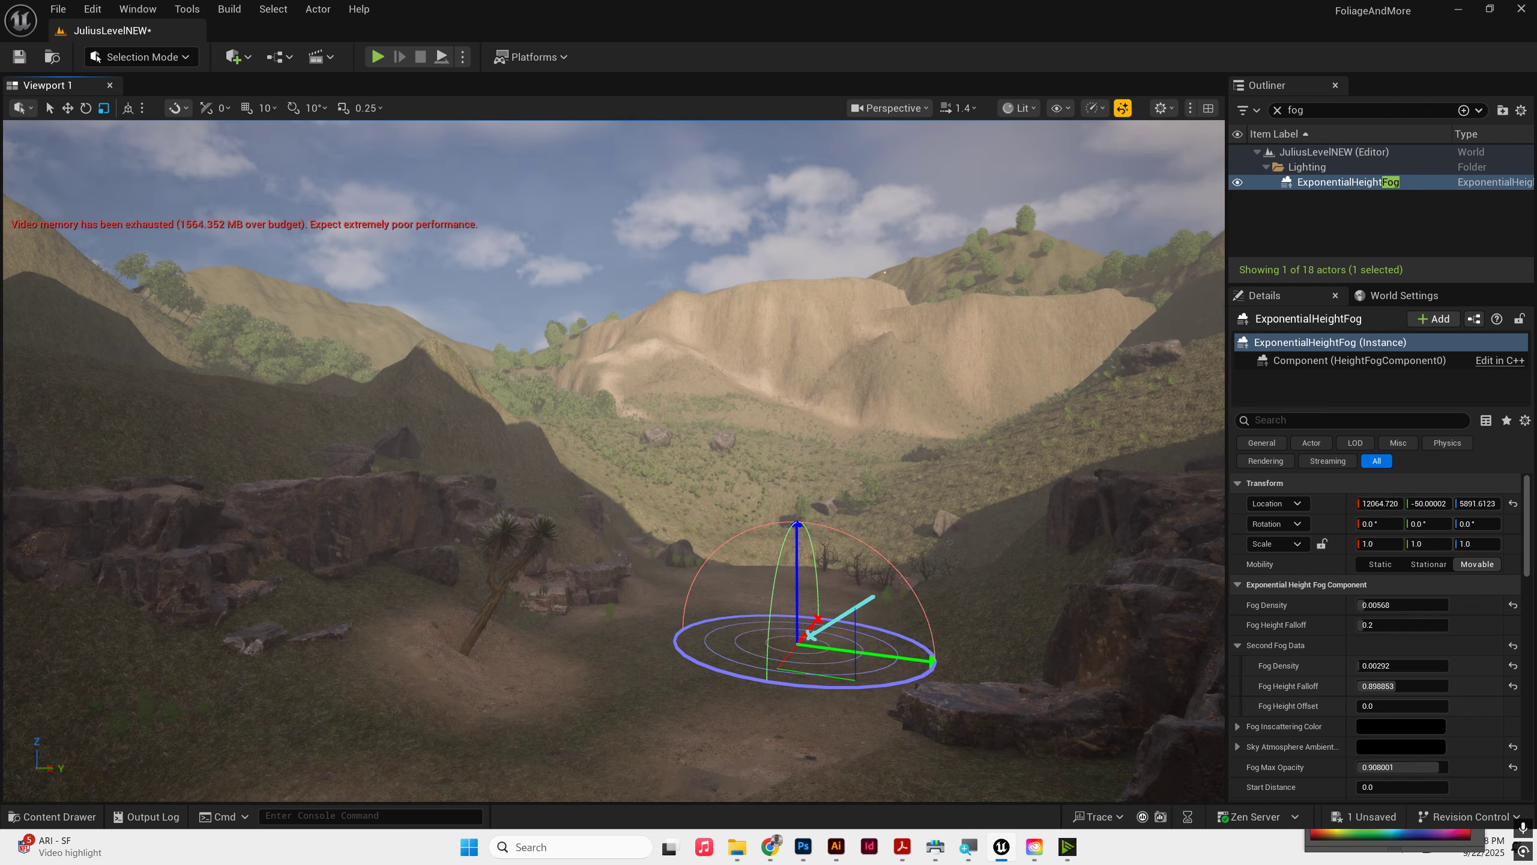
mouse_move(724, 472)
right_down()
mouse_move(847, 476)
mouse_move(747, 466)
right_up()
key(ctrl+l)
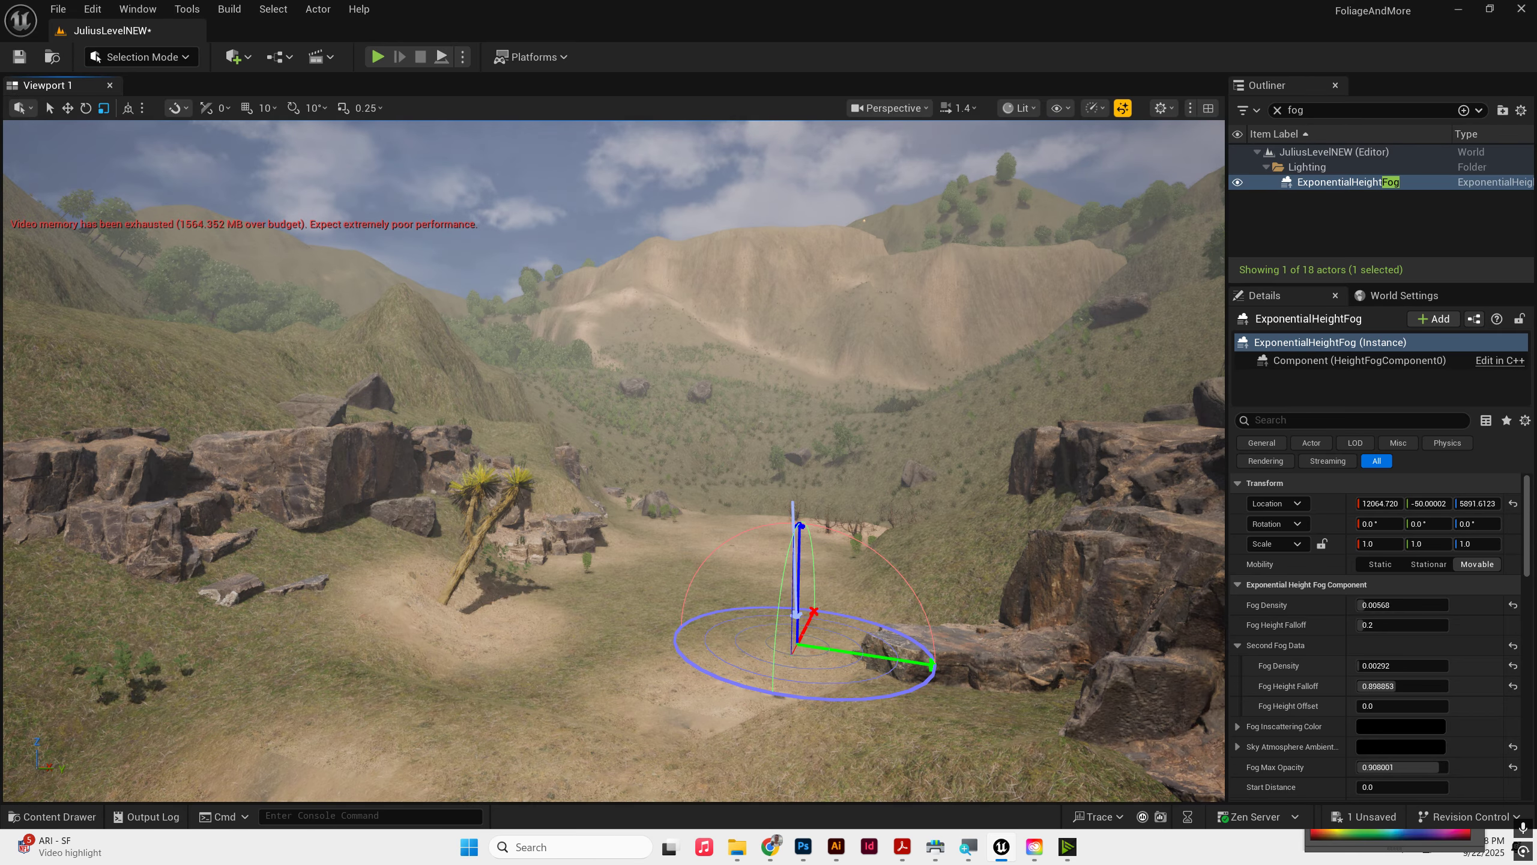
key(ctrl+l)
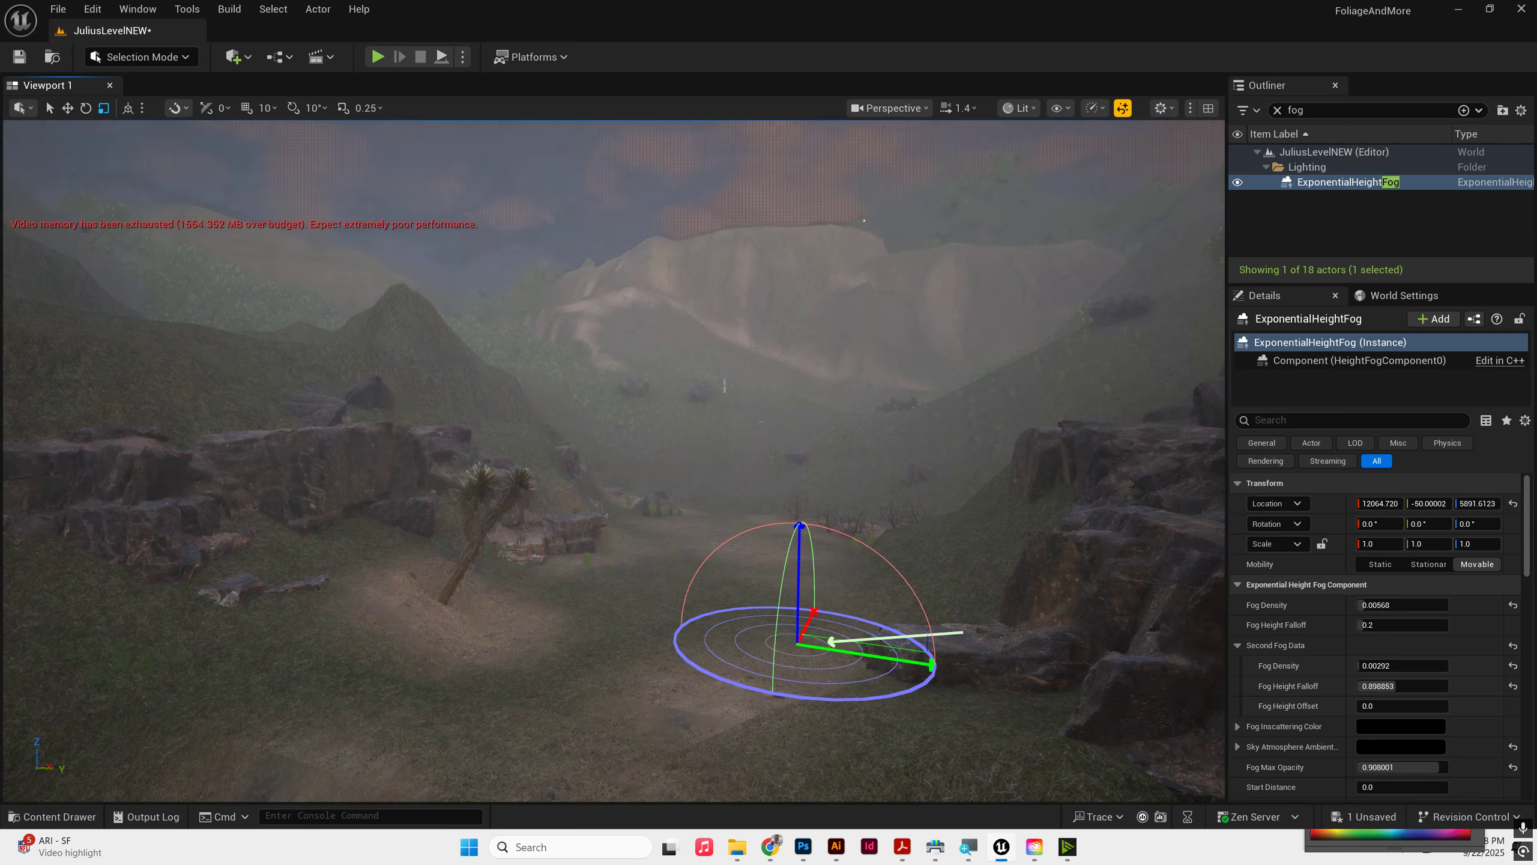
key(ctrl+l)
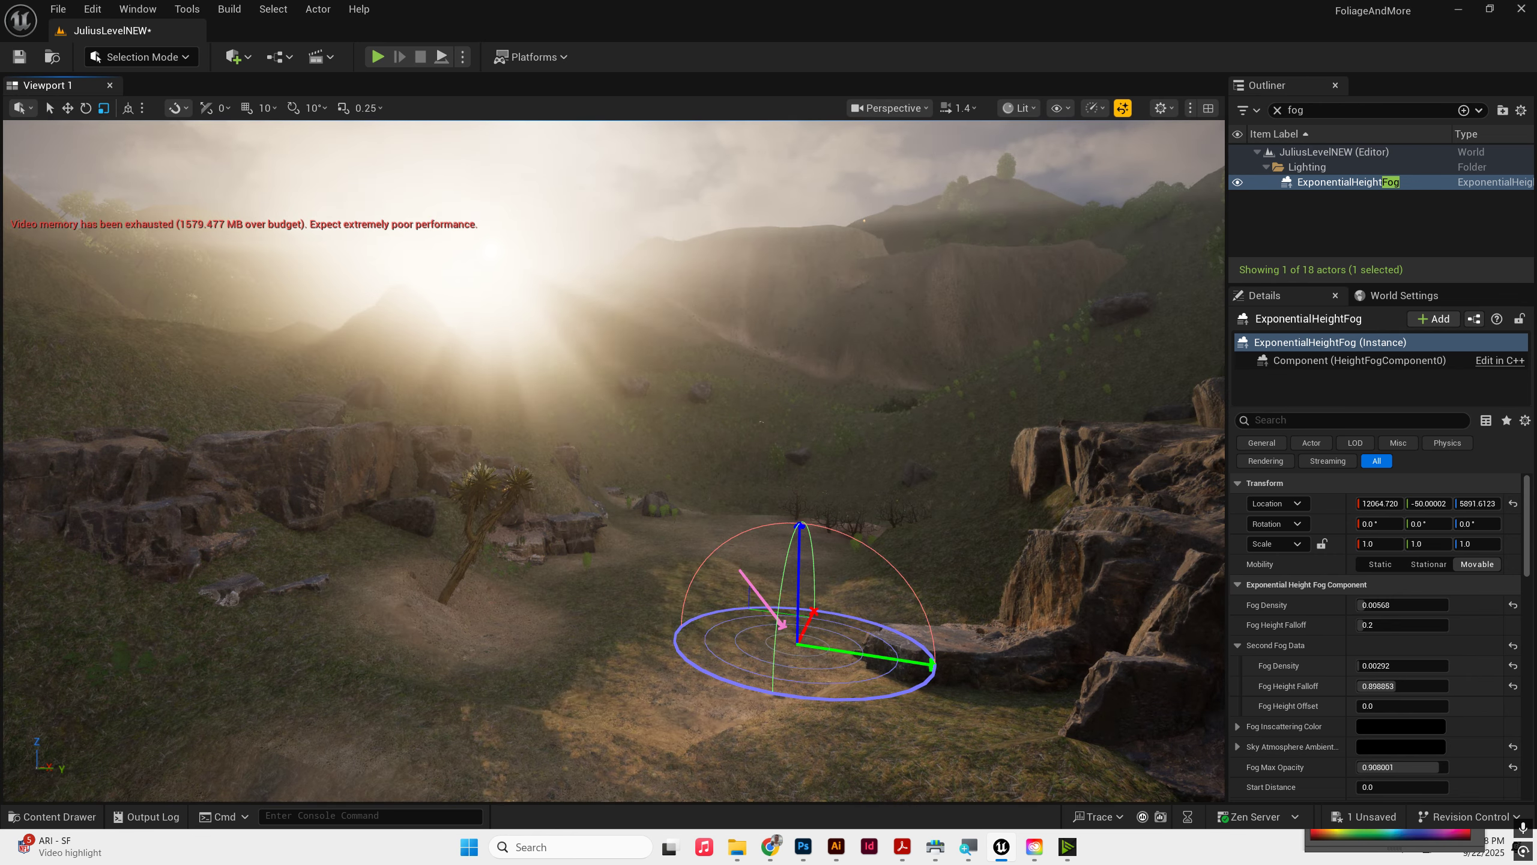
key(ctrl+l)
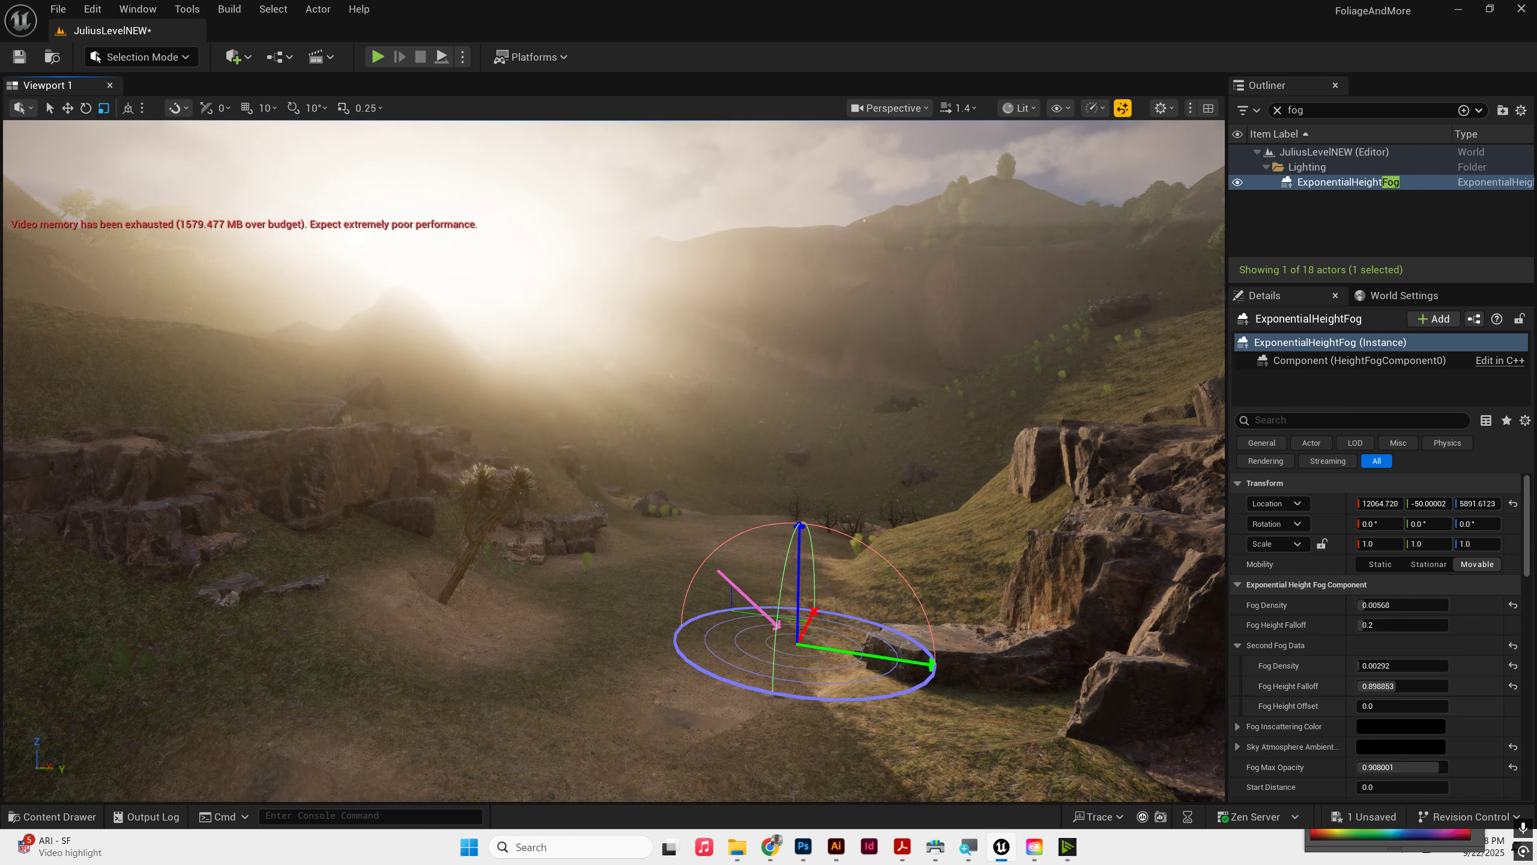
key(ctrl+l)
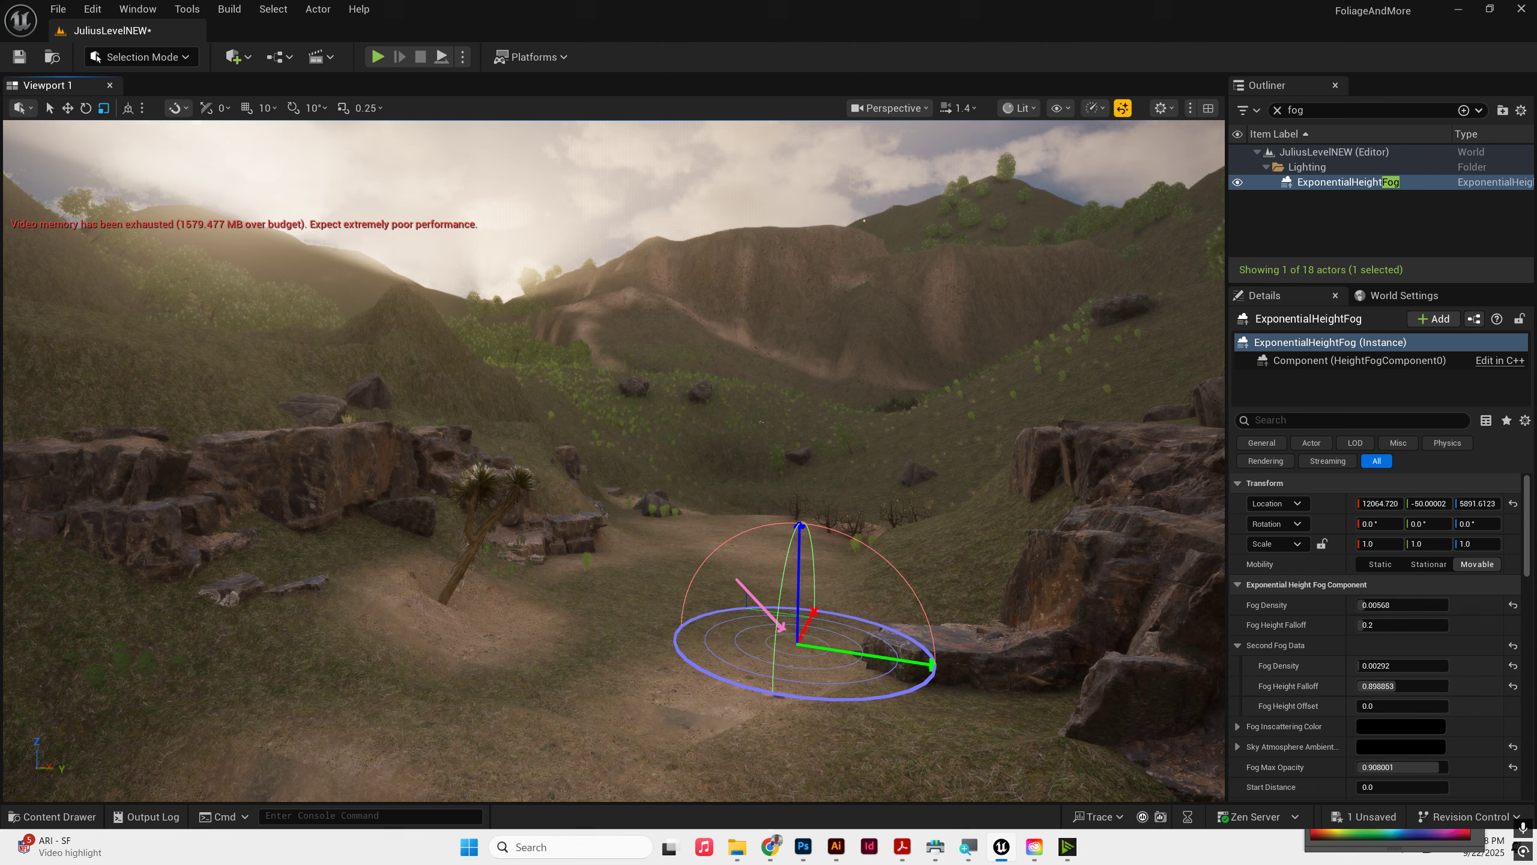
Step: Rotate the sun until it shines just above the hill ridge on the left side of the valley
key(ctrl+l)
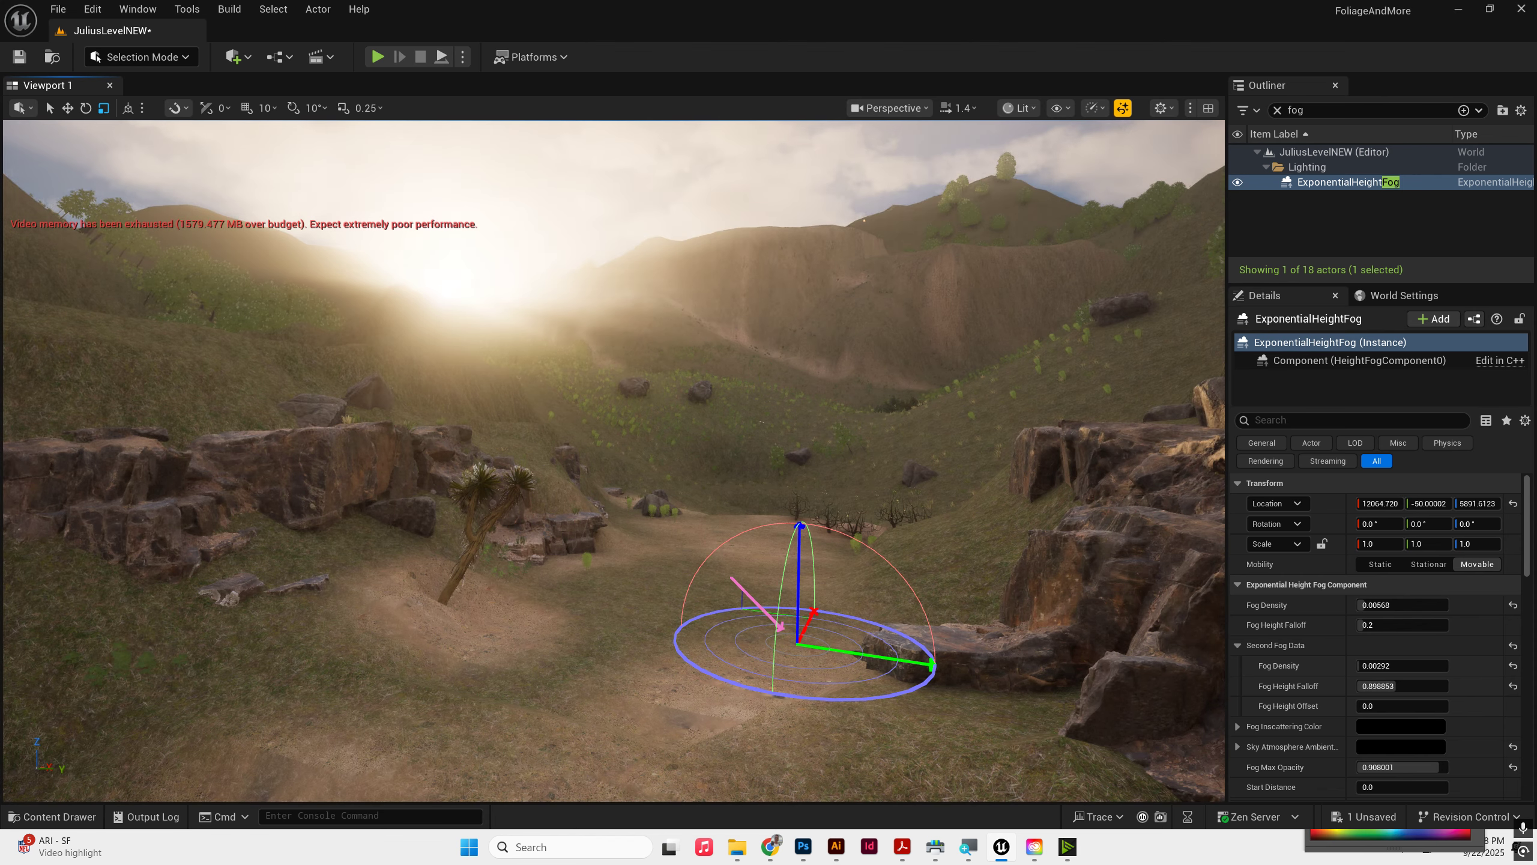
mouse_move(614, 460)
right_down()
mouse_move(775, 445)
mouse_move(612, 454)
right_up()
Step: Clear the actor filter and add a Post Process Volume to the level
click(1341, 109)
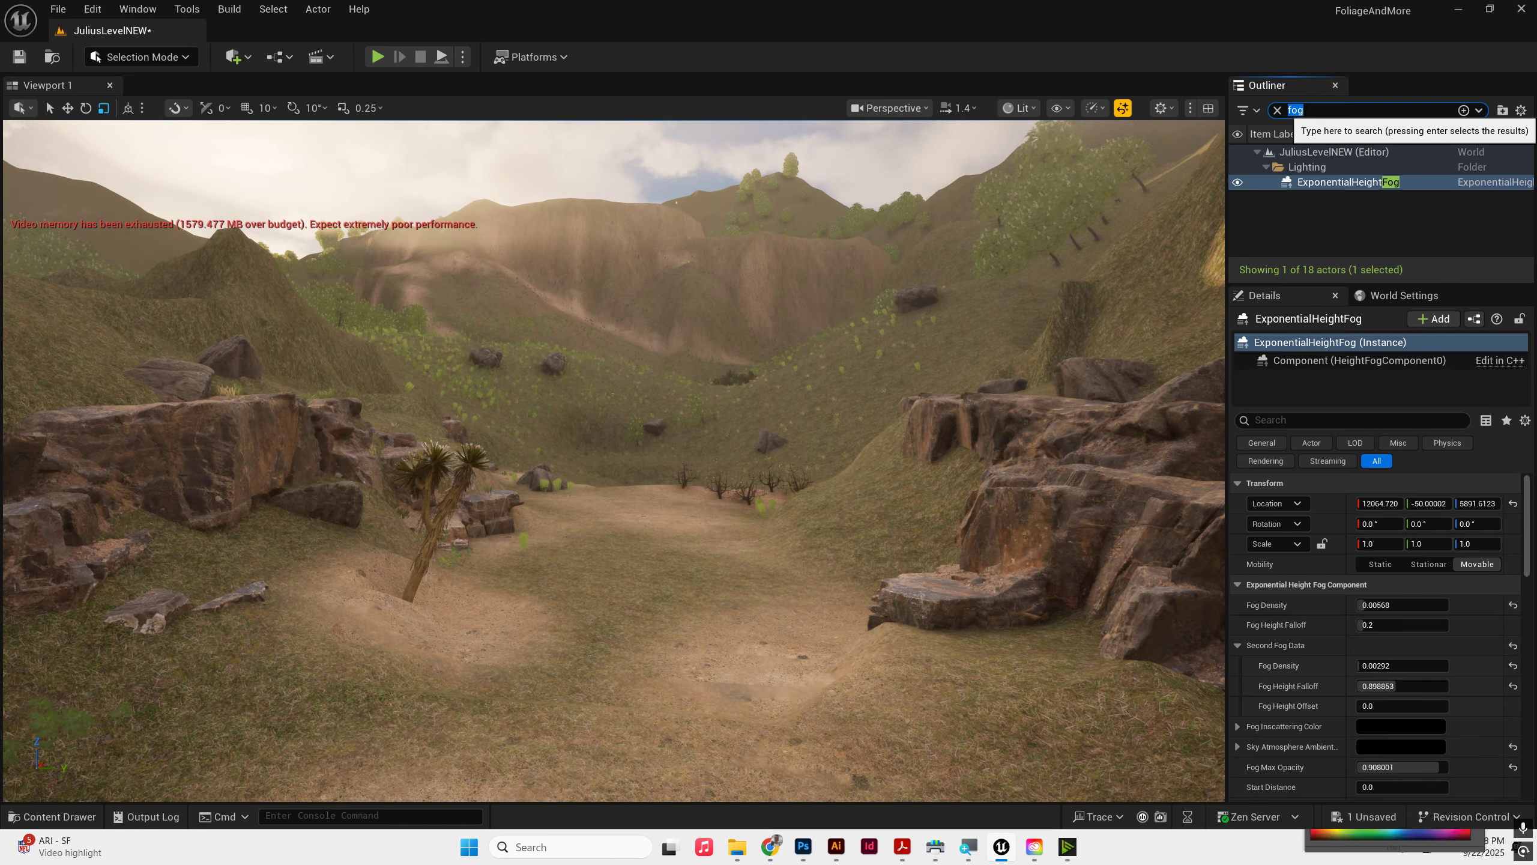
click(1277, 110)
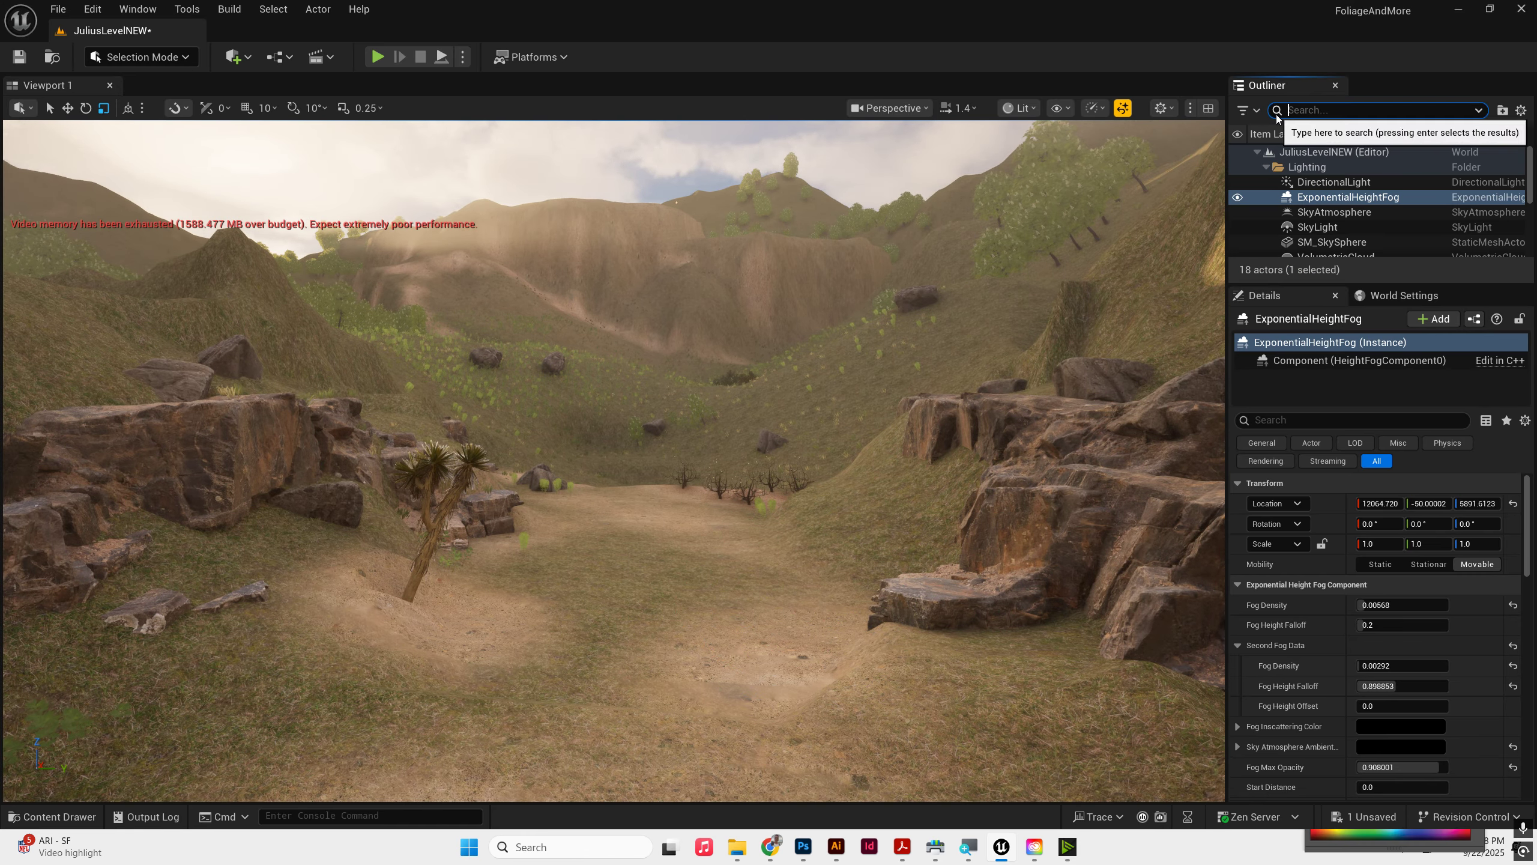
click(237, 57)
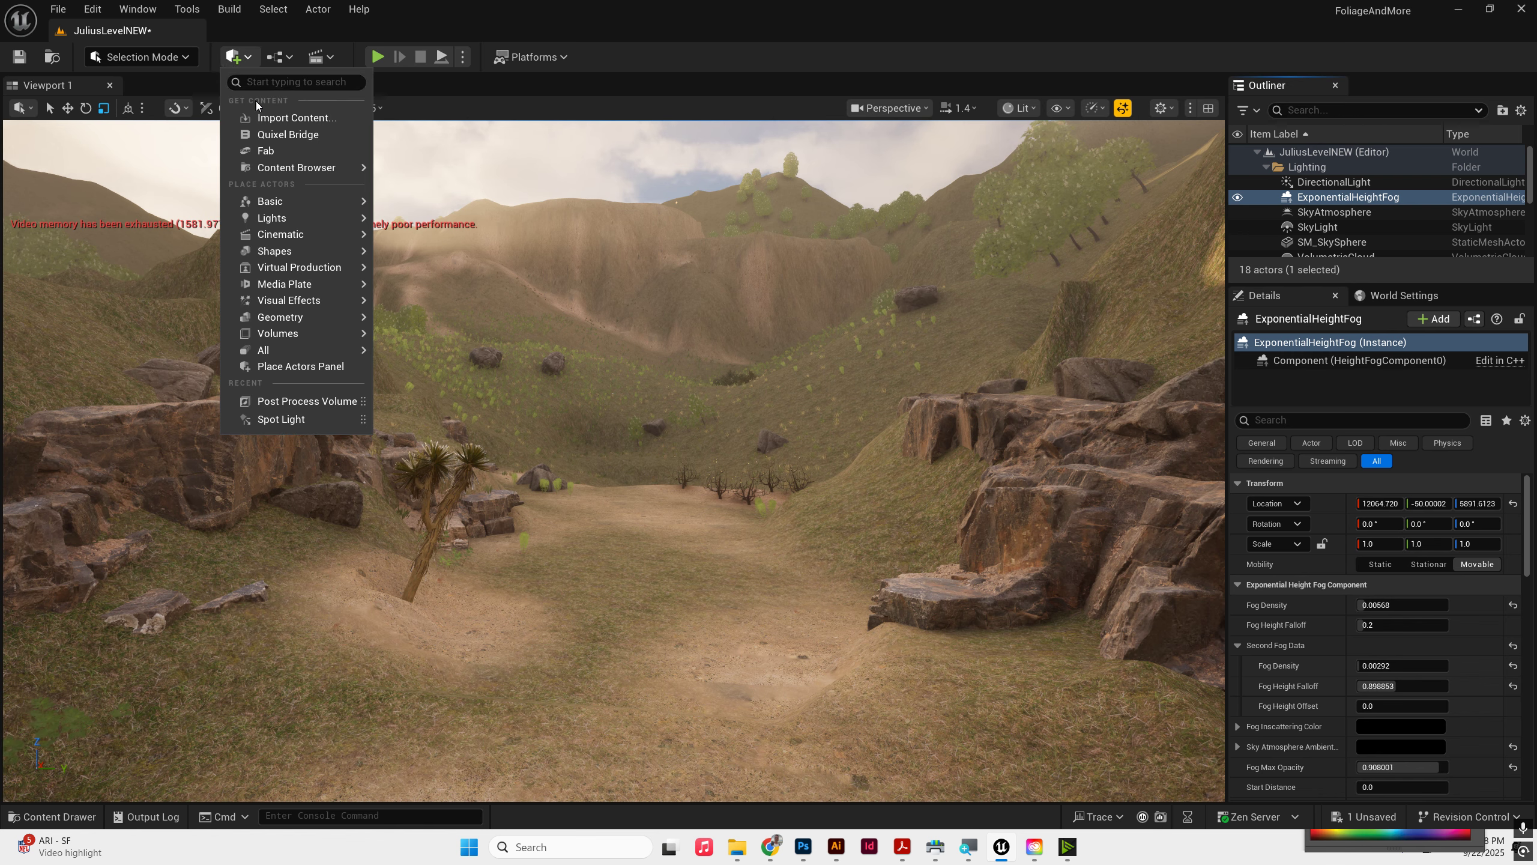
text(post)
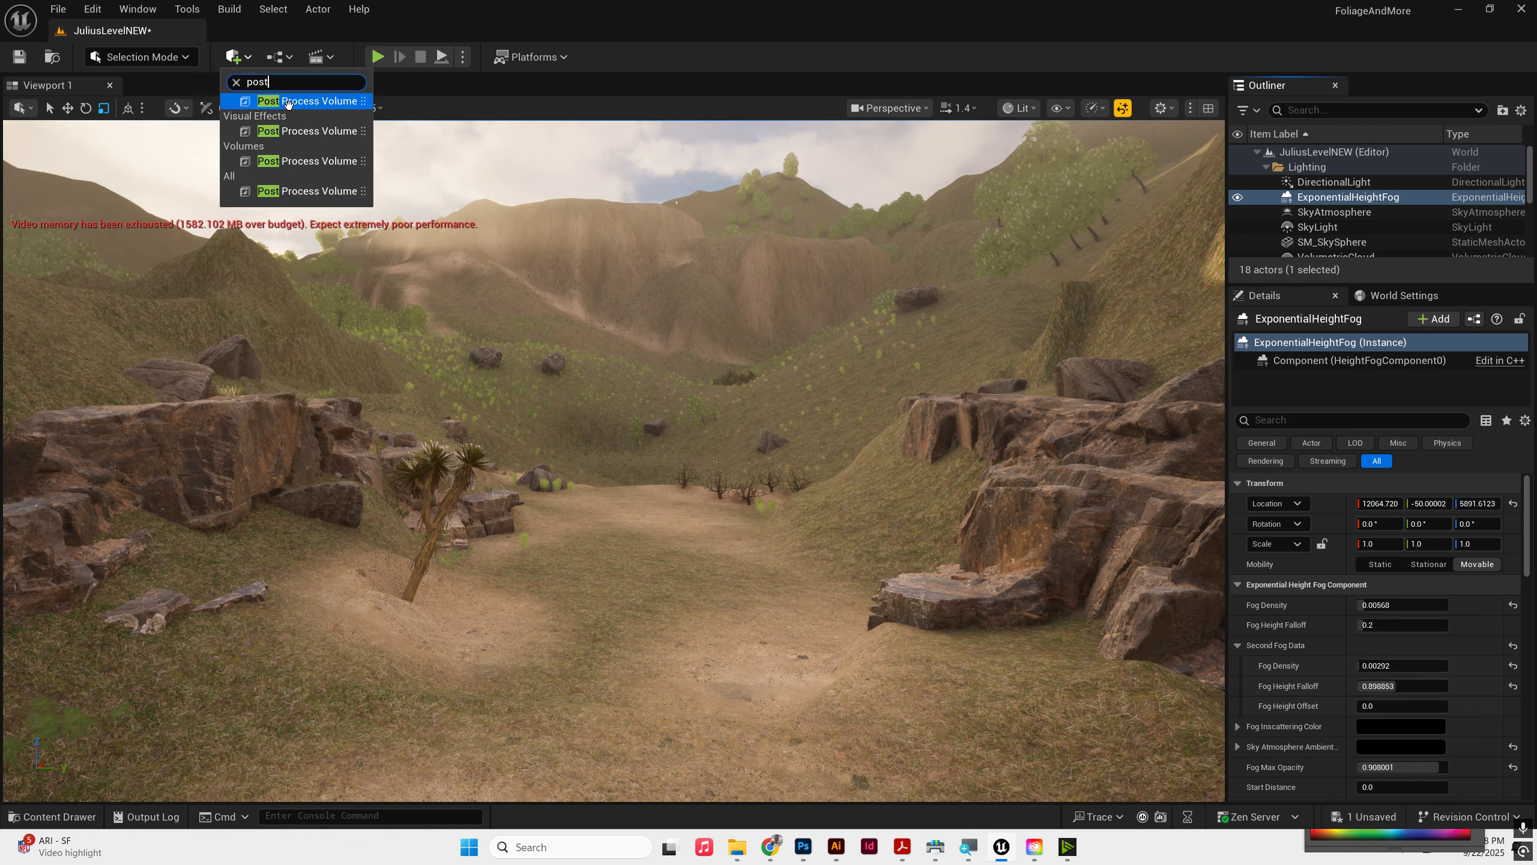
click(284, 102)
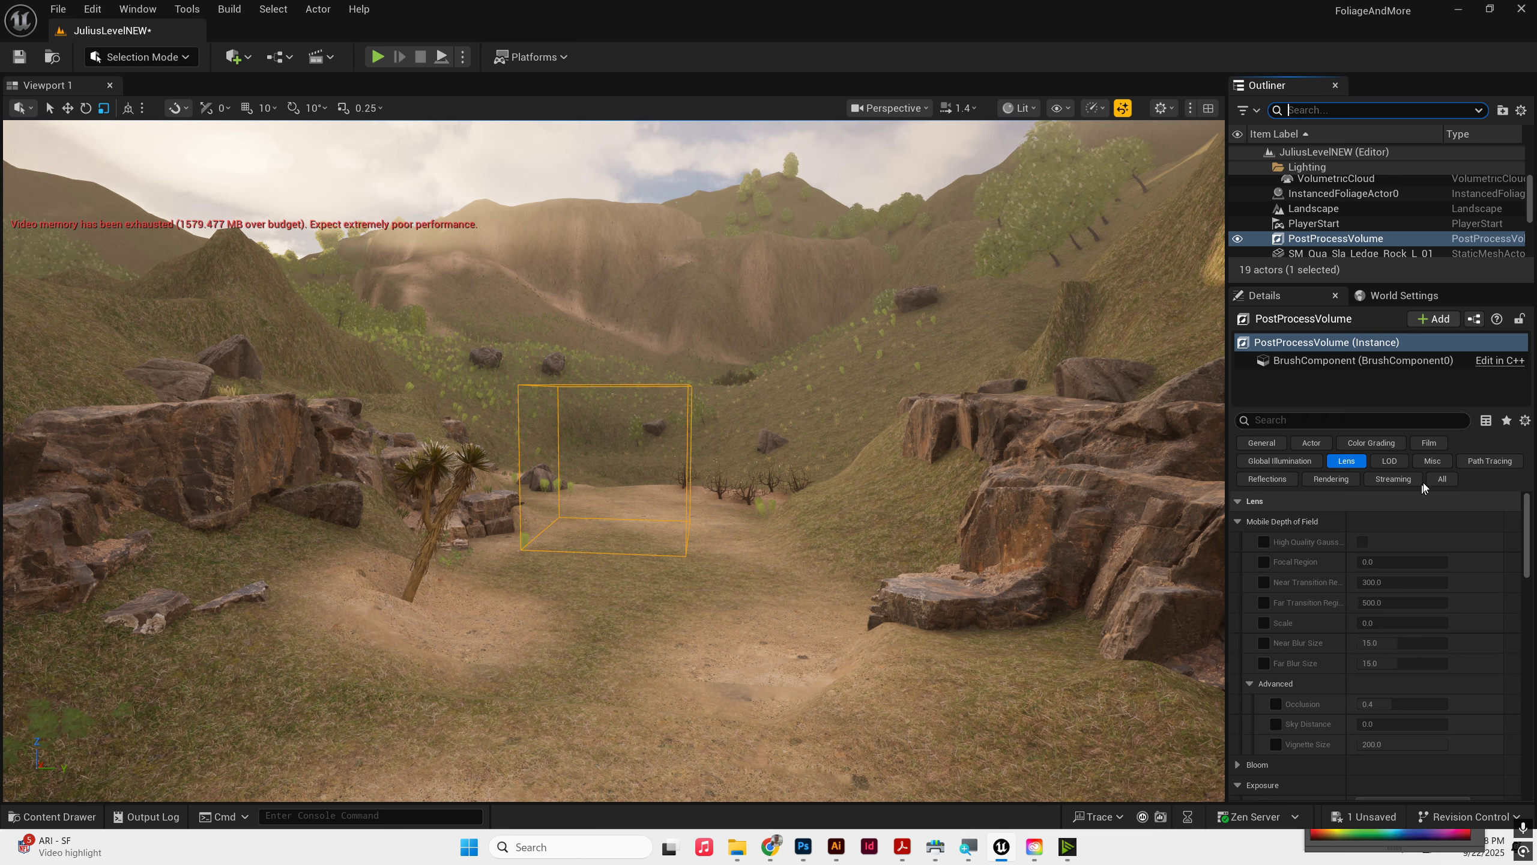
Step: Enable Infinite Extent (Unbound) on the PostProcessVolume
click(1441, 479)
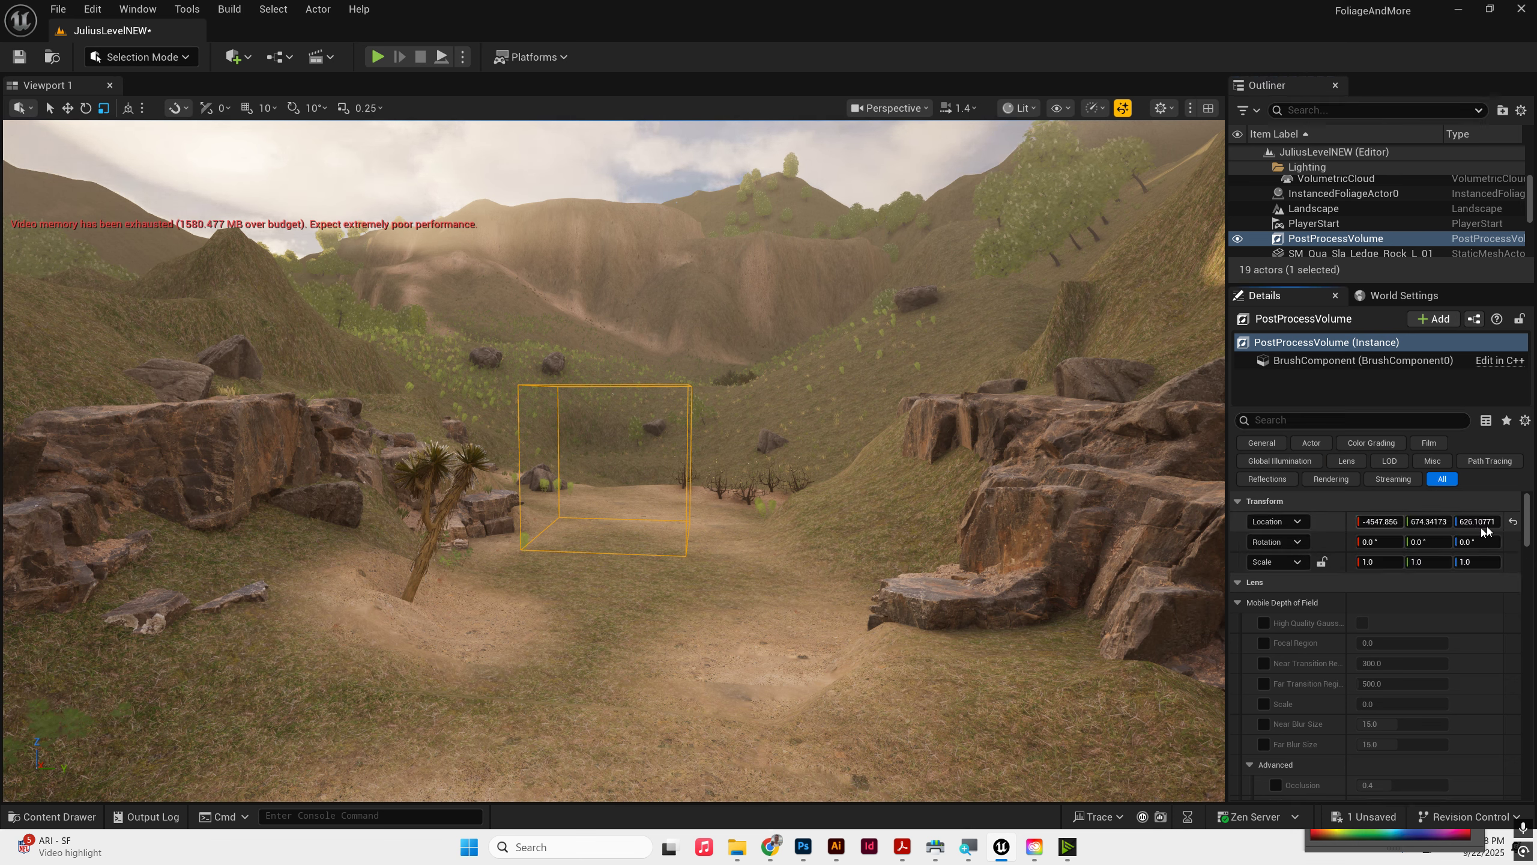
drag(1528, 521, 1504, 790)
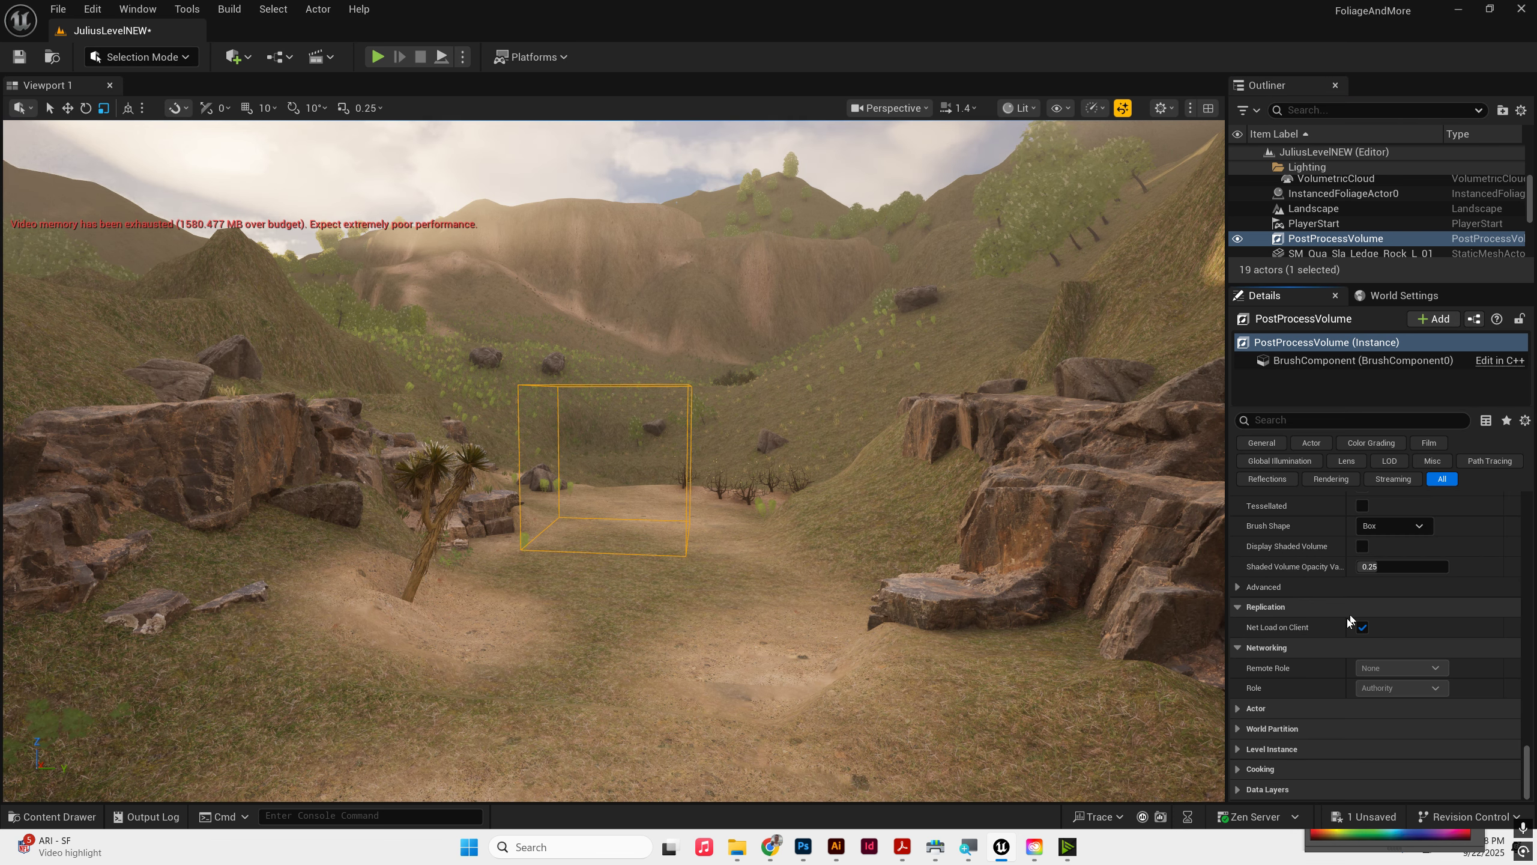
scroll(1357, 573, up, 3)
scroll(1374, 628, up, 6)
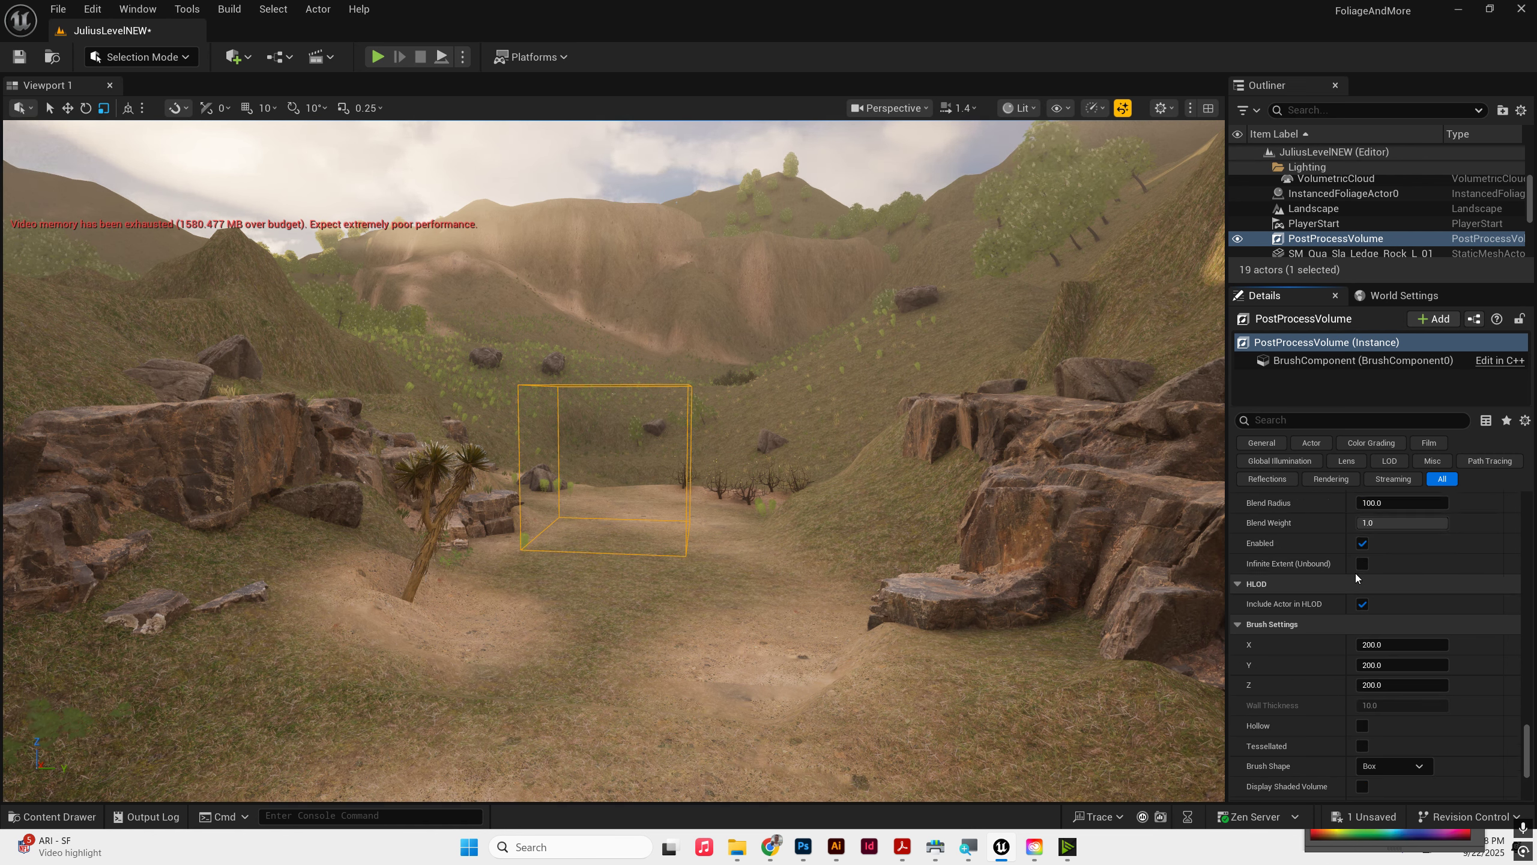
scroll(1359, 584, up, 1)
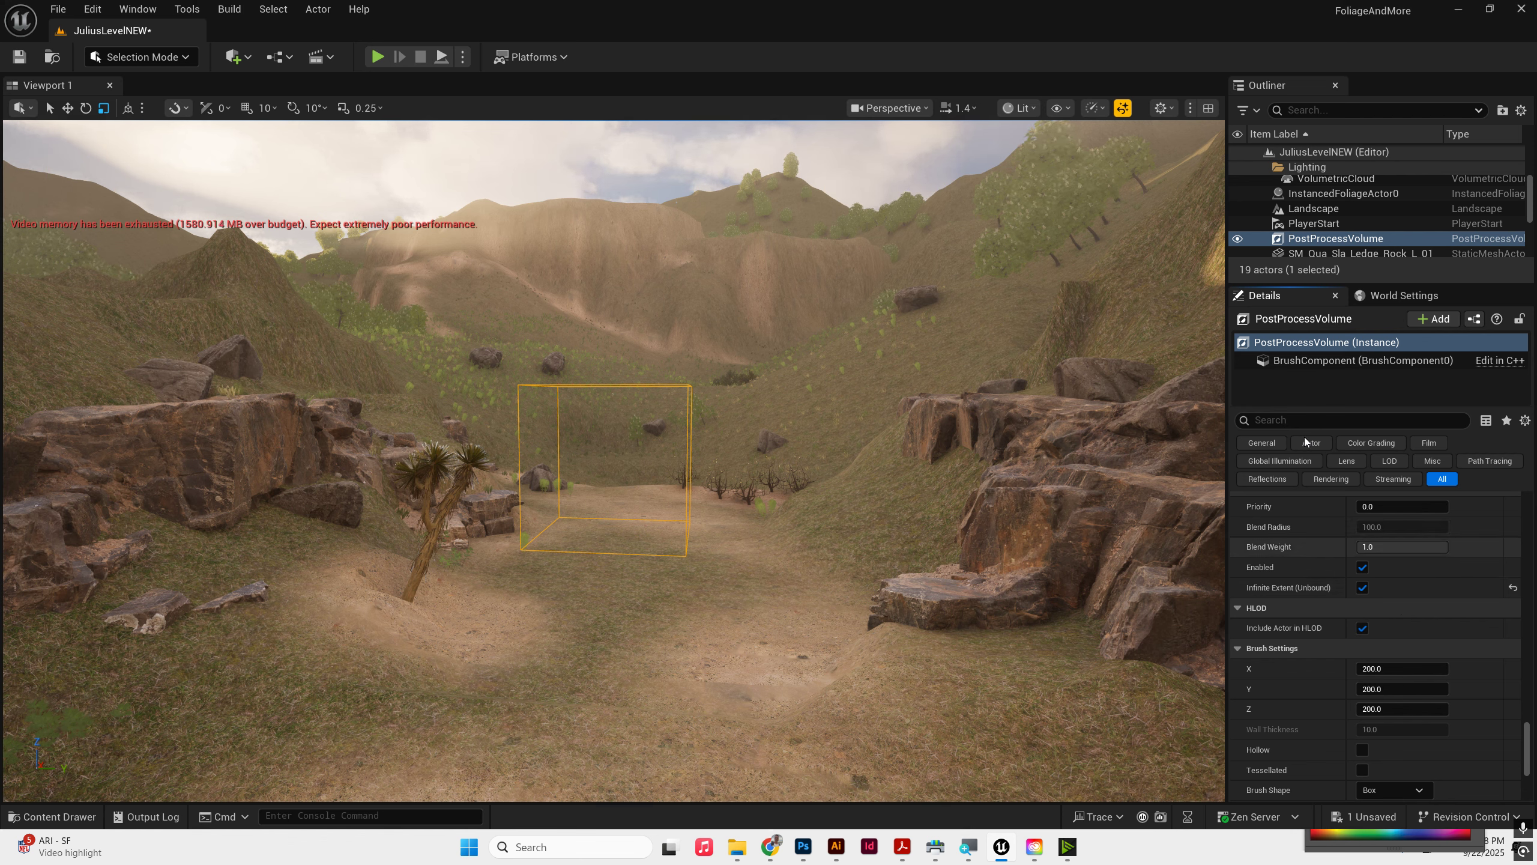
Step: Override the volume's exposure with Manual metering mode and an Exposure Compensation of about 11.35
click(1346, 461)
scroll(1326, 588, up, 10)
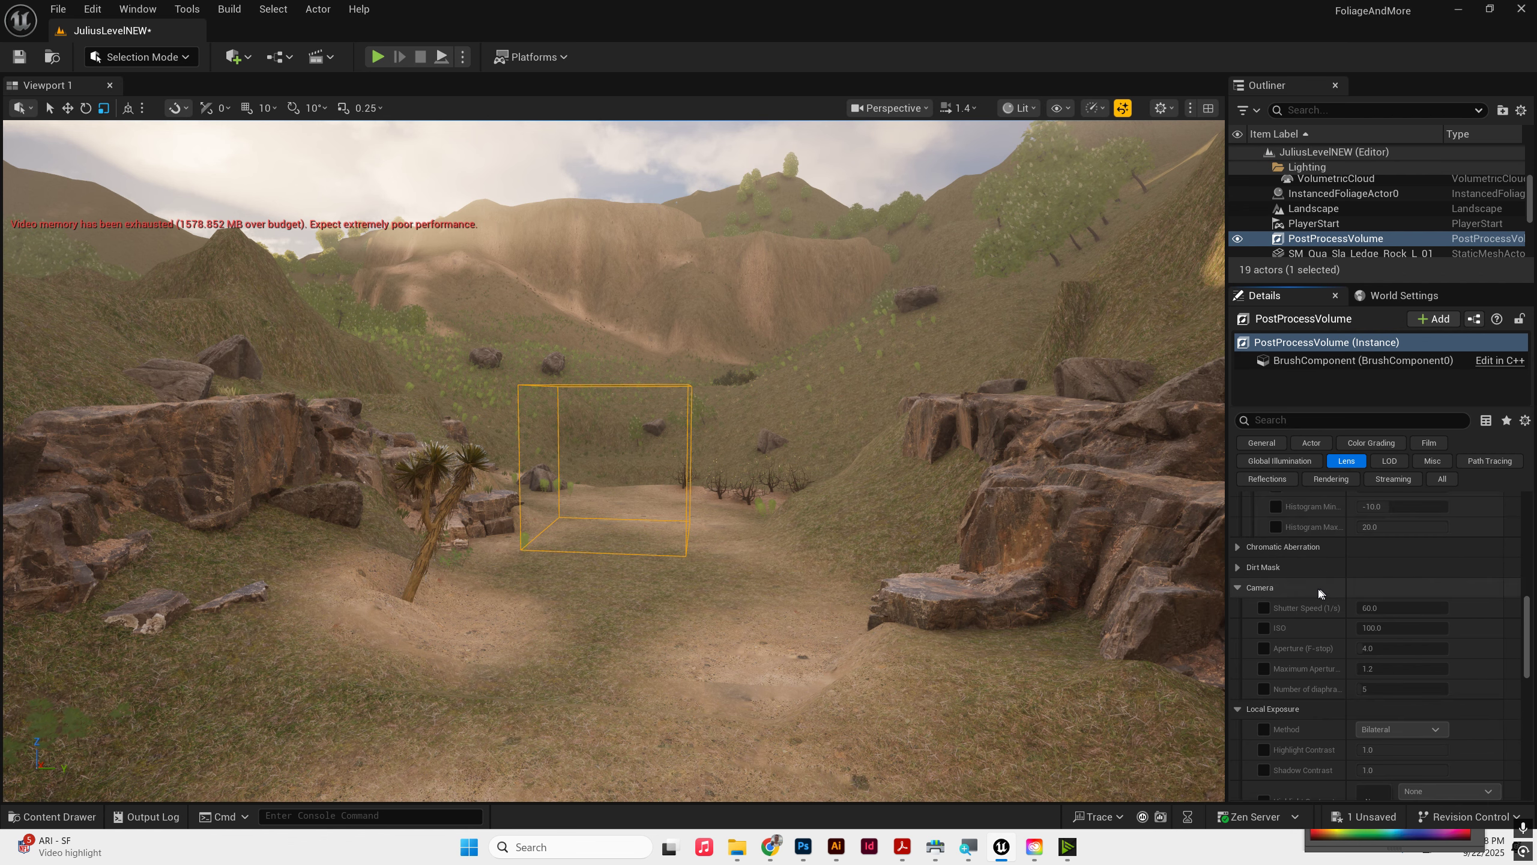
scroll(1302, 587, up, 5)
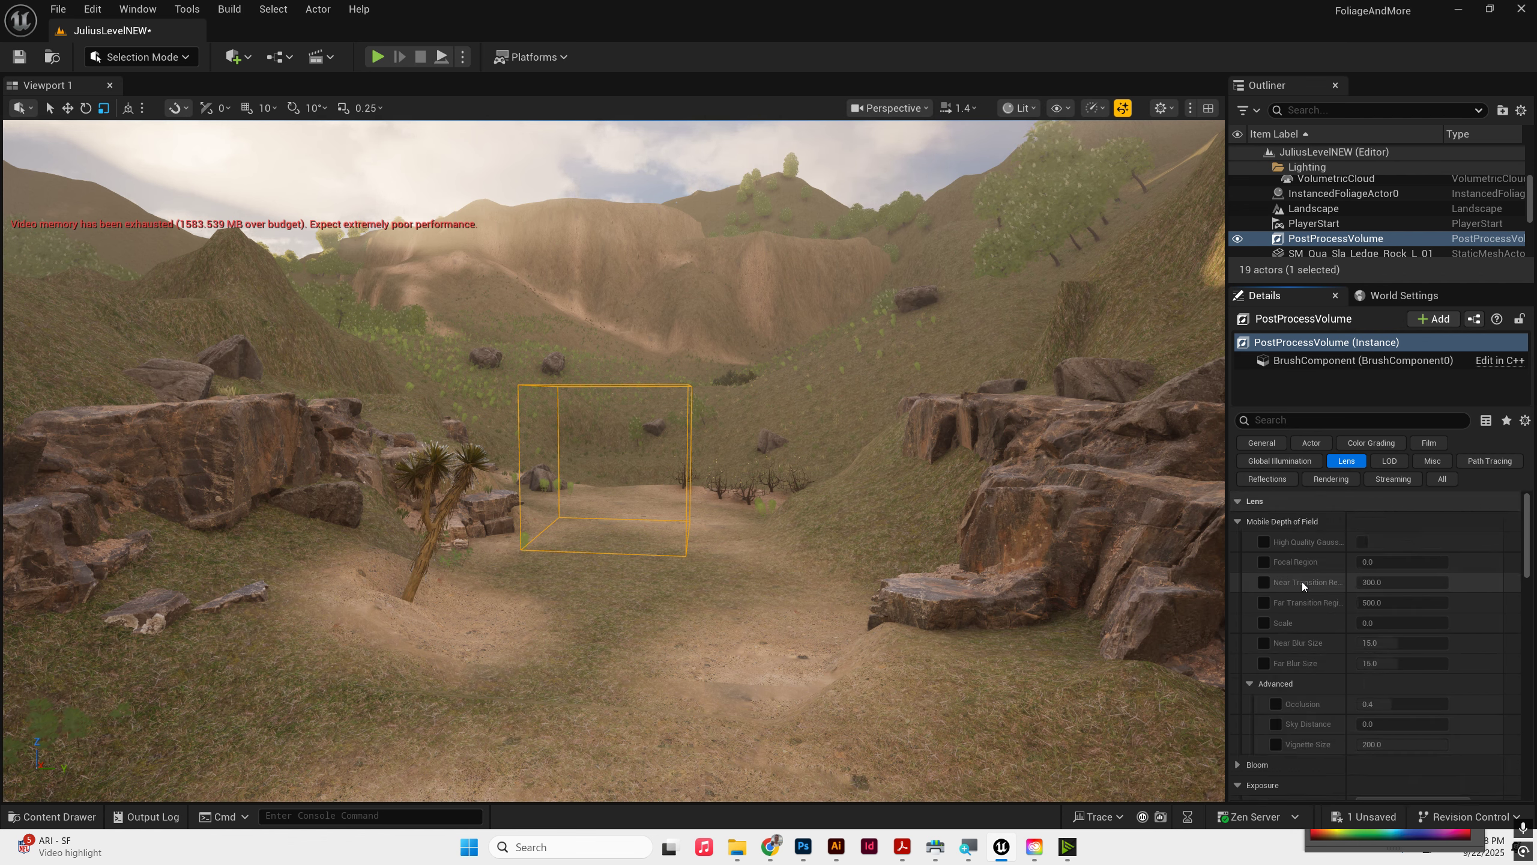
scroll(1306, 582, down, 5)
click(1263, 517)
click(1410, 516)
click(1377, 558)
click(1264, 537)
drag(1386, 536, 1458, 537)
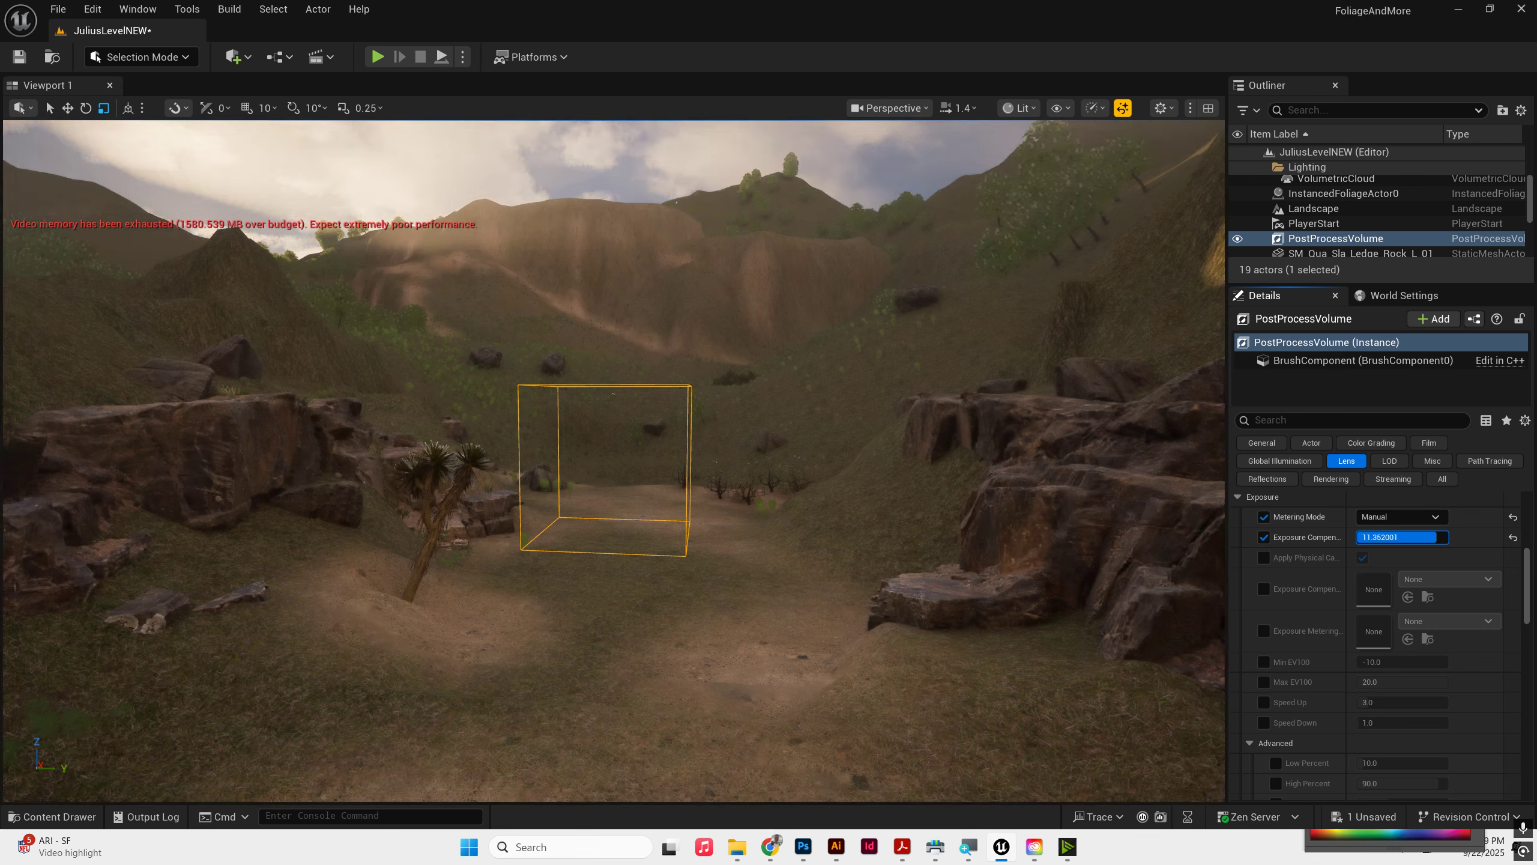
mouse_move(908, 460)
right_down()
mouse_move(950, 421)
mouse_move(920, 448)
right_up()
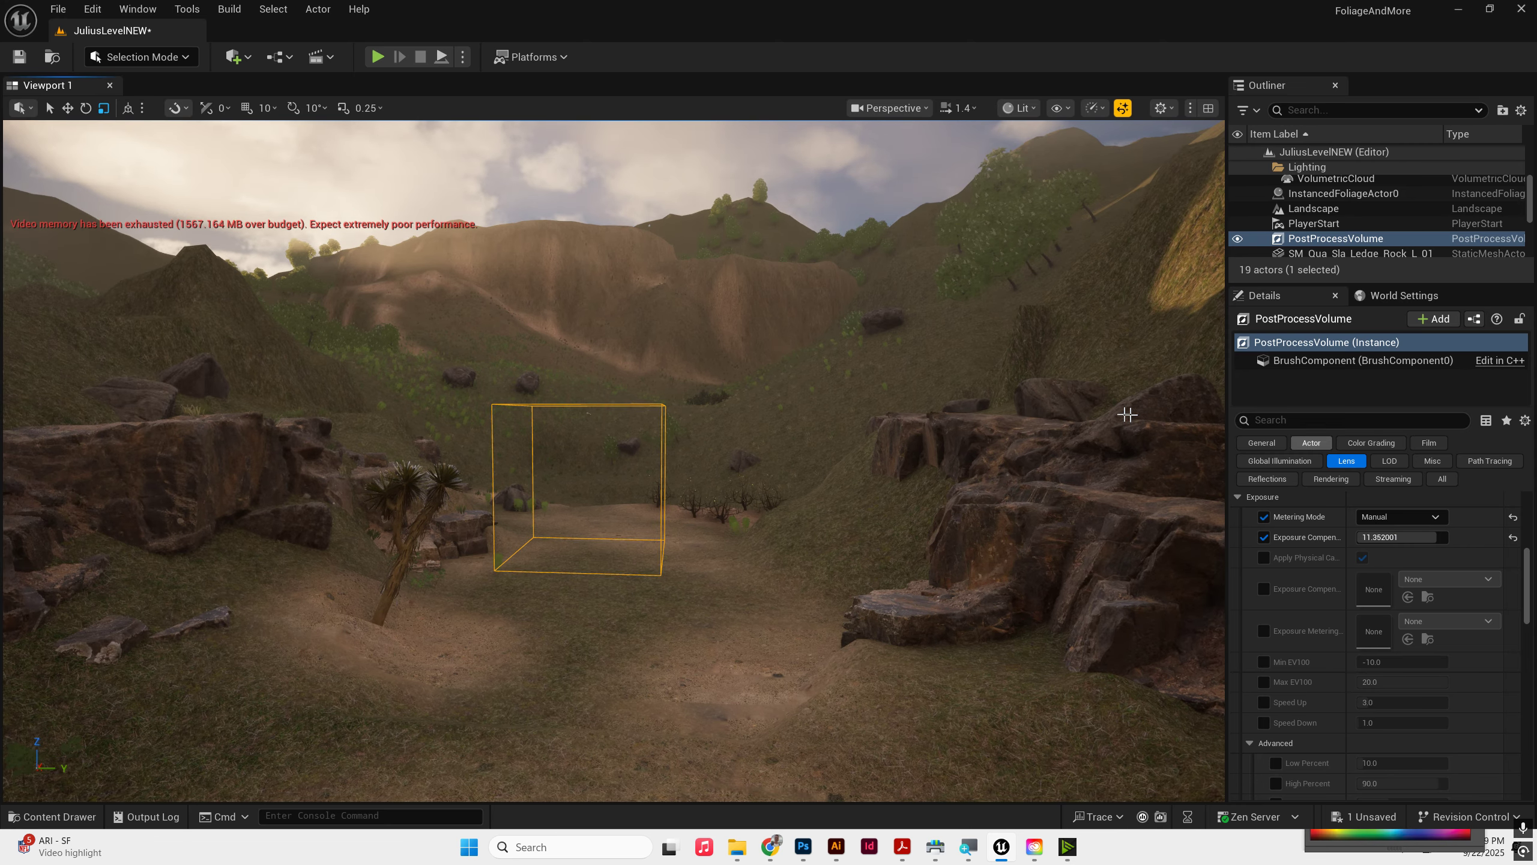
Step: Filter the actors by "sky", select the SkyLight, try an Intensity Scale of 2.0 and settle on 3.0
click(1337, 110)
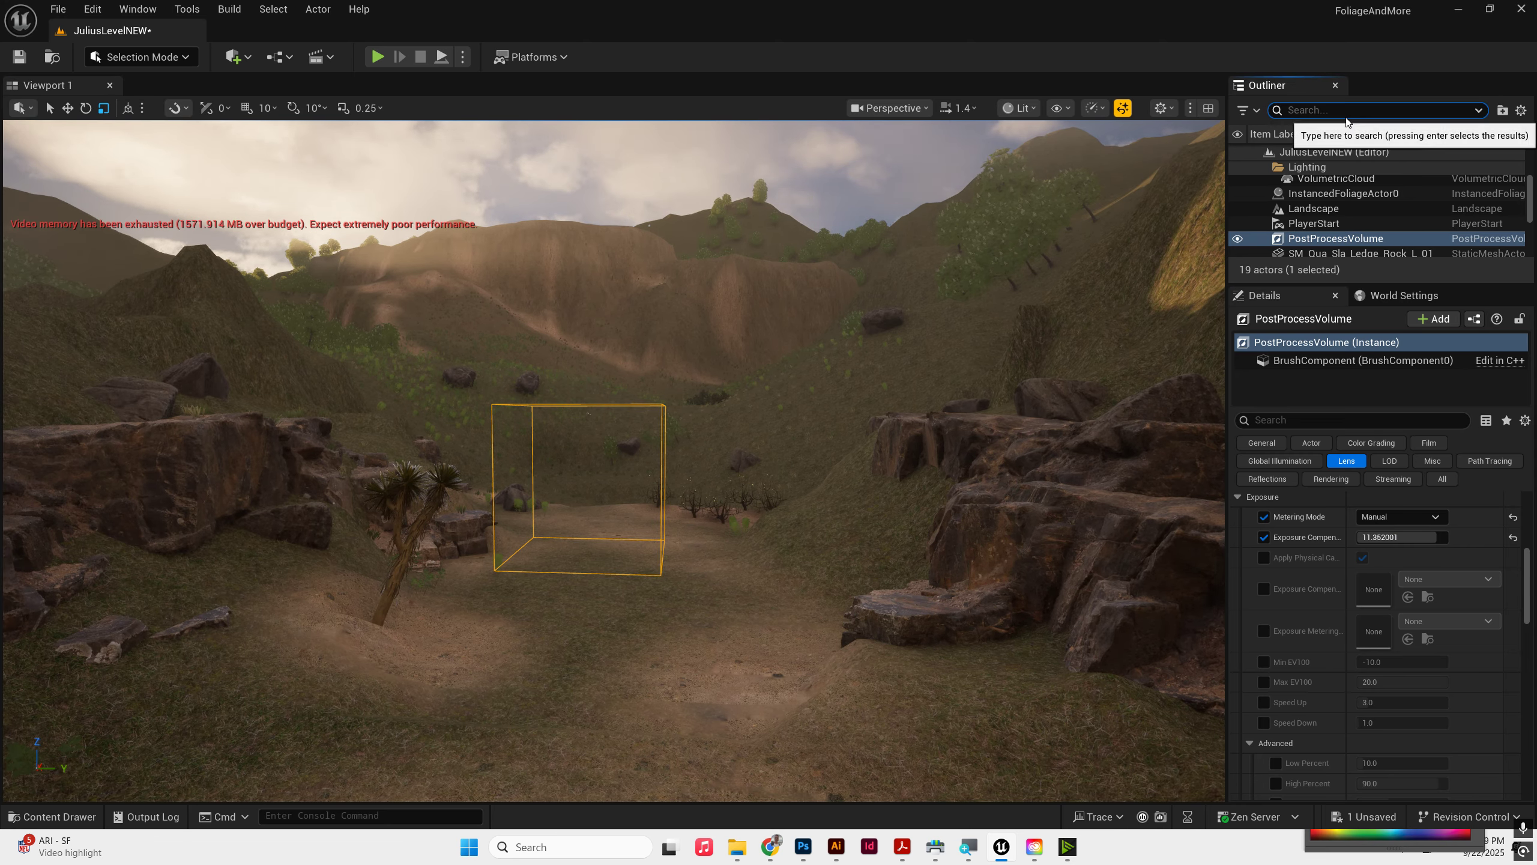
text(sky)
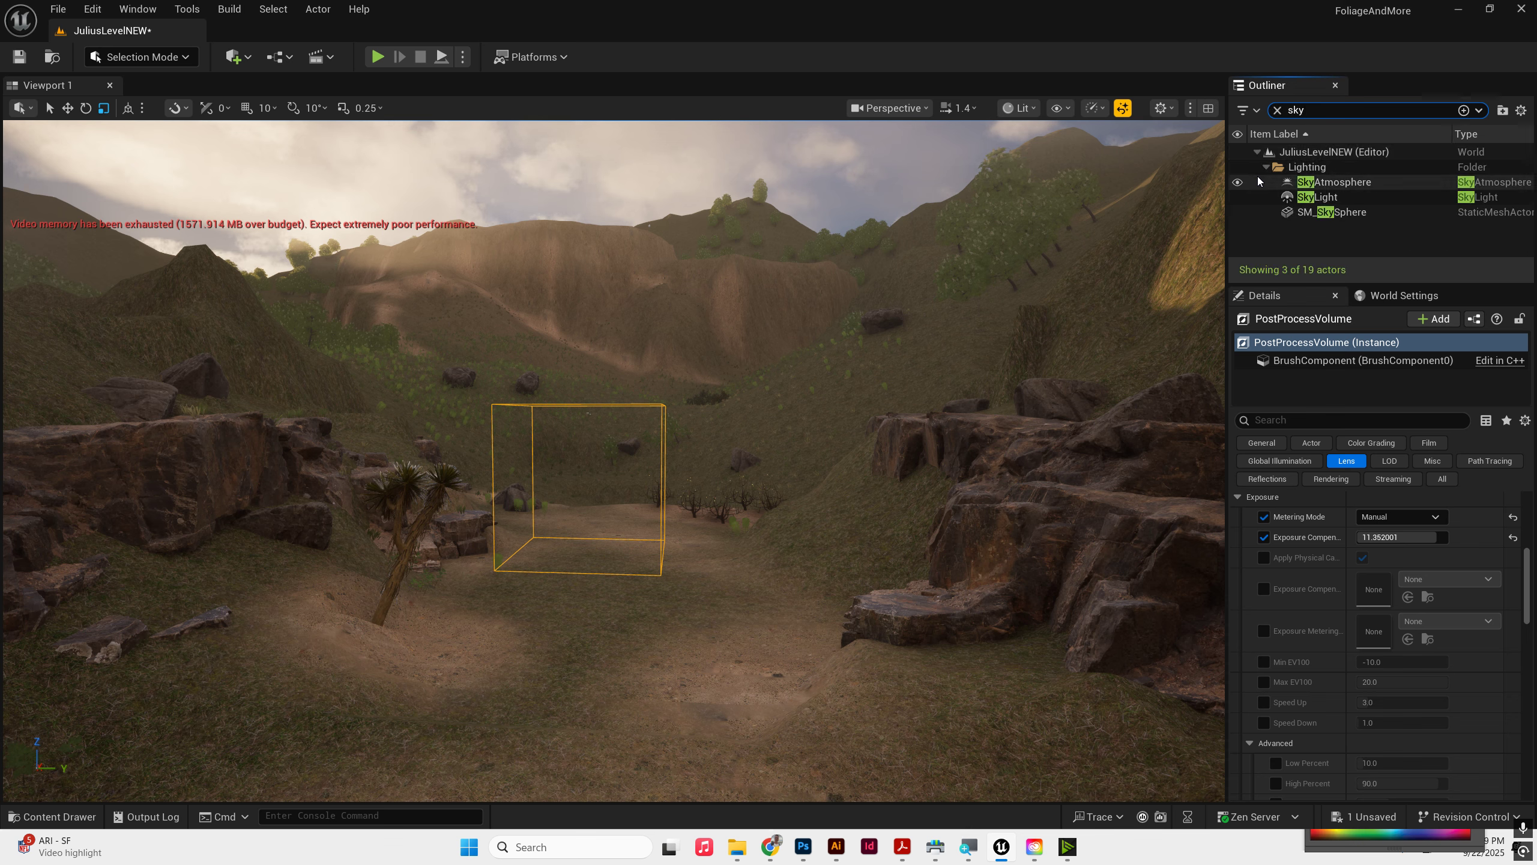
click(1321, 197)
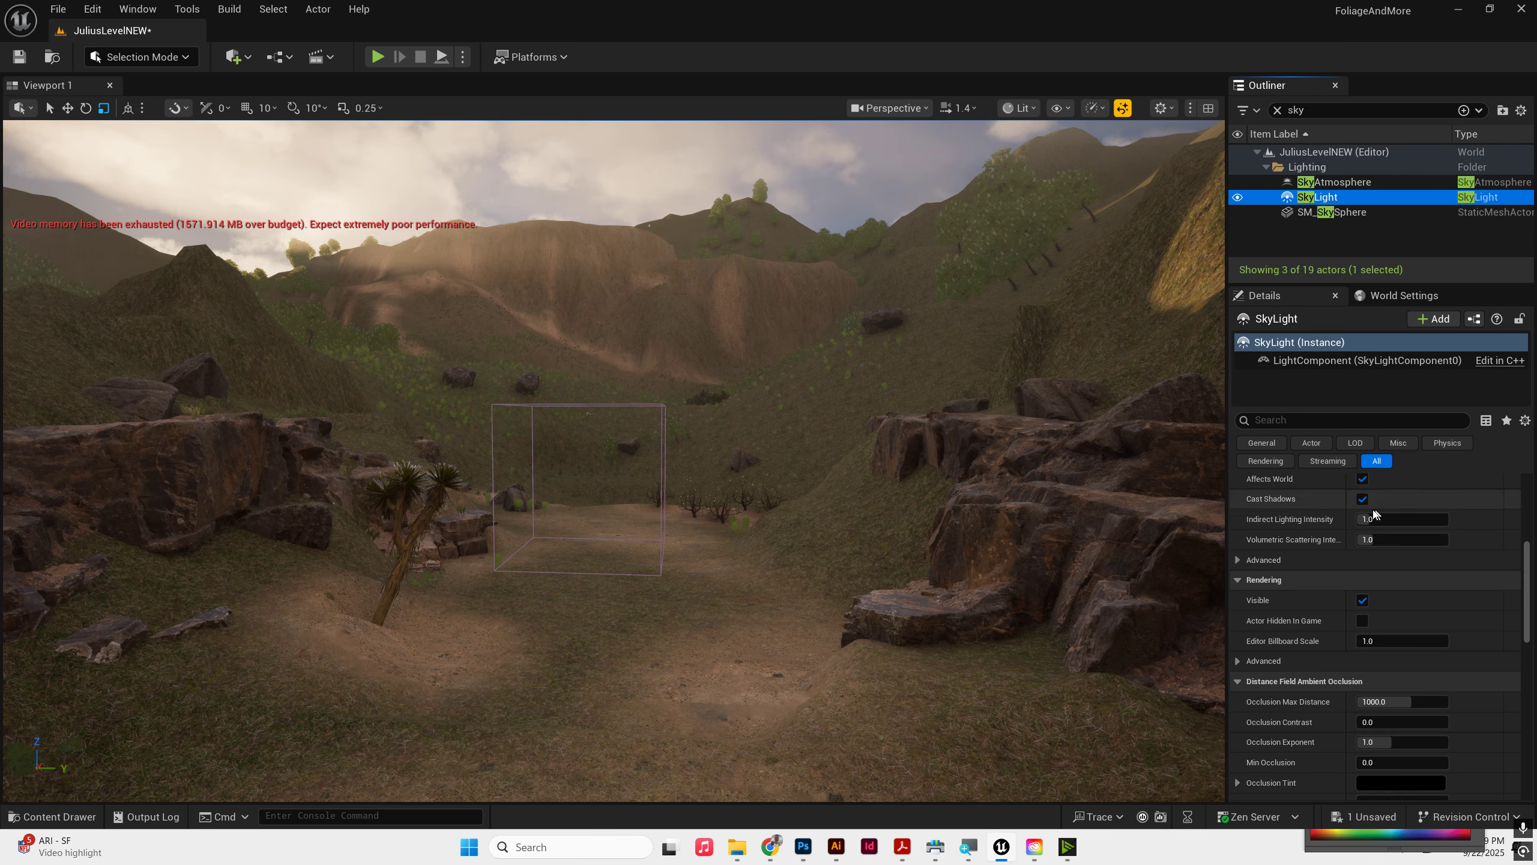
scroll(1325, 605, up, 6)
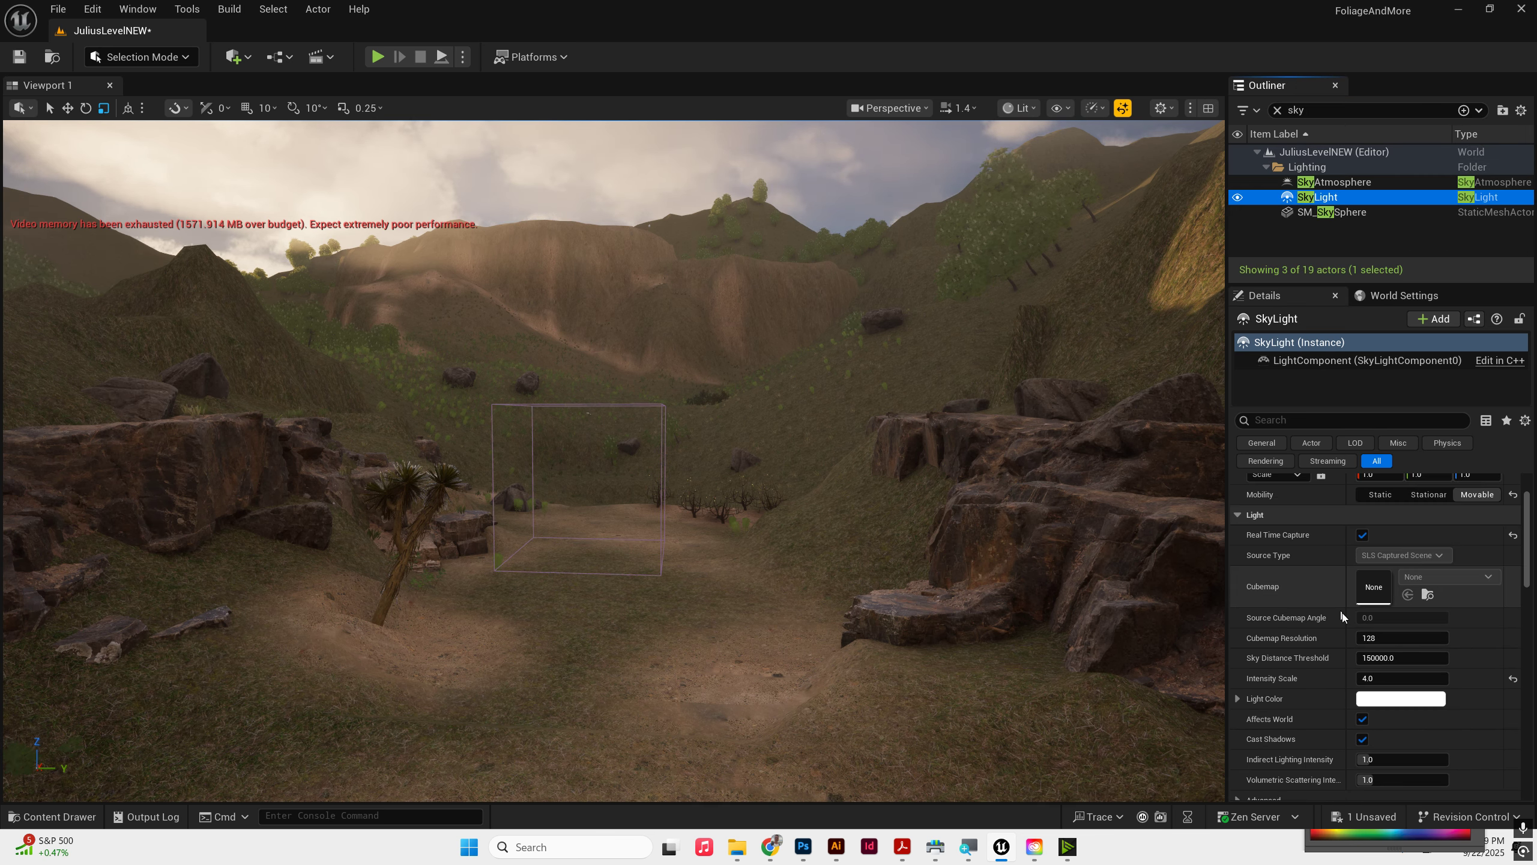
click(1370, 676)
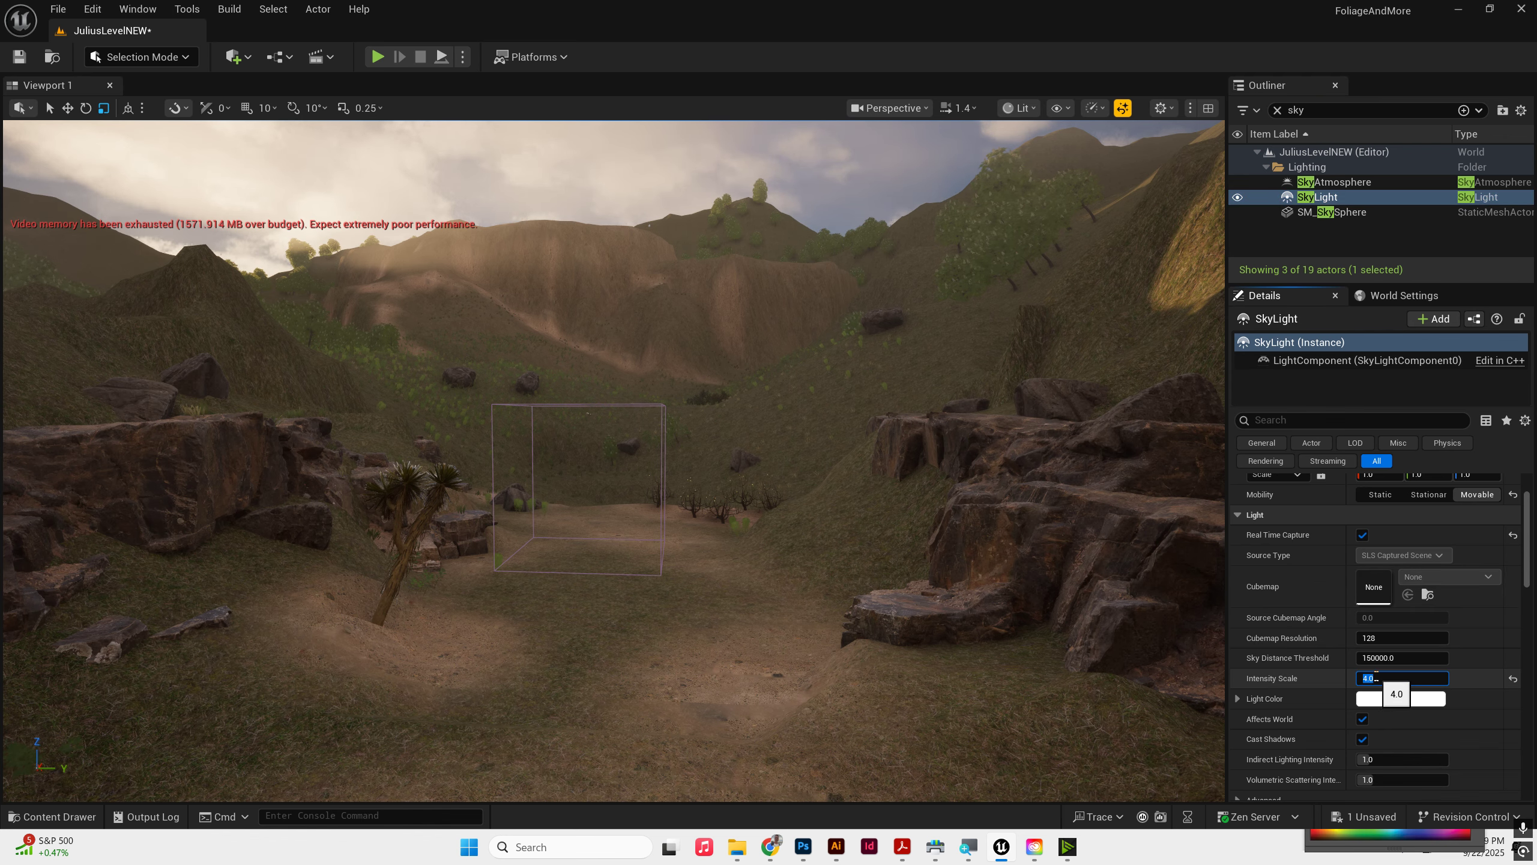
key(Return)
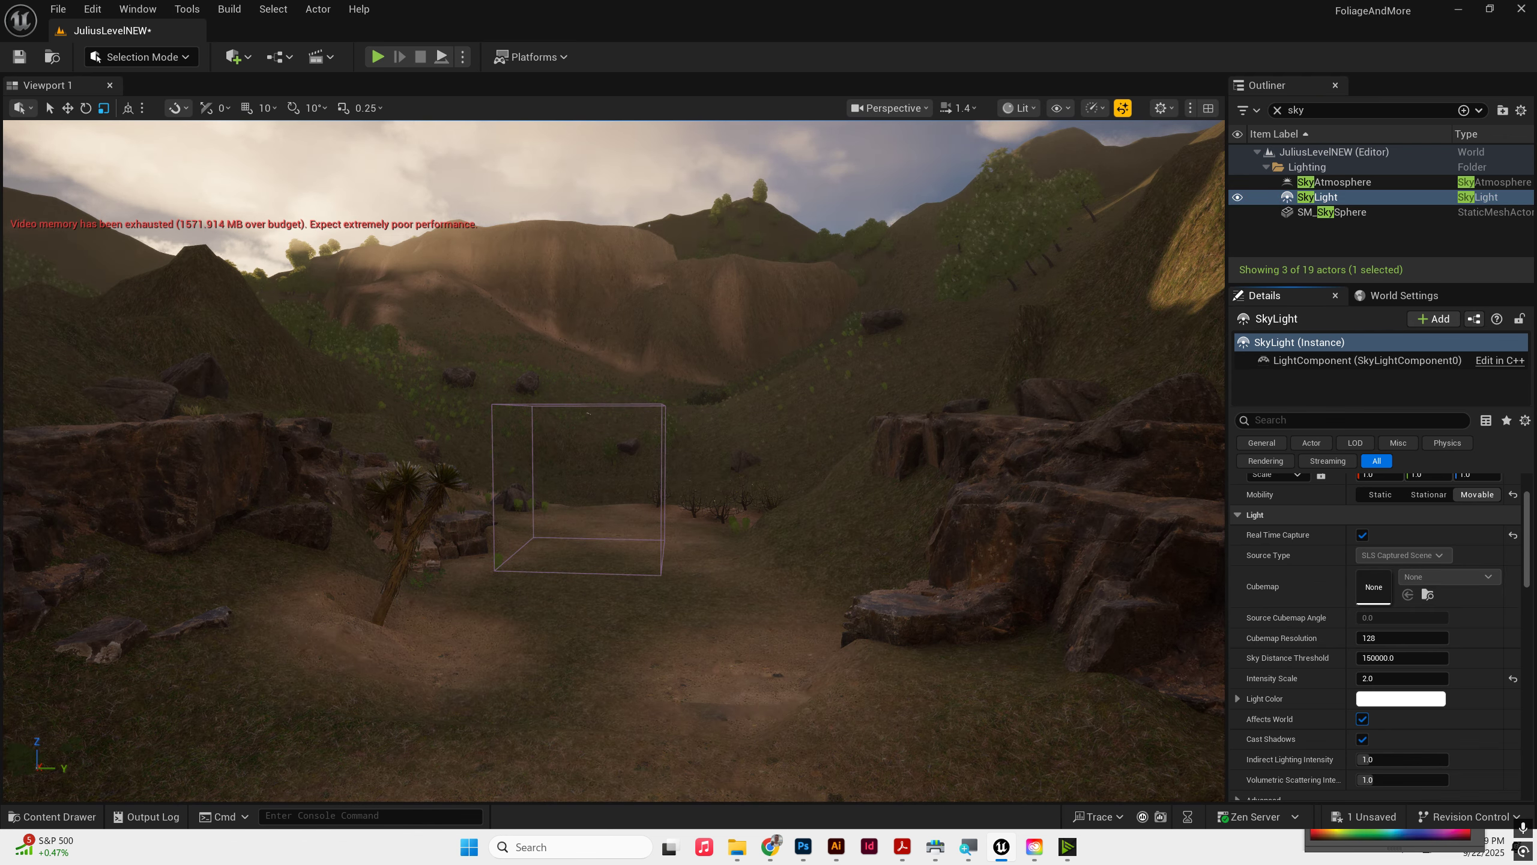
mouse_move(803, 546)
right_down()
mouse_move(832, 572)
mouse_move(814, 574)
right_up()
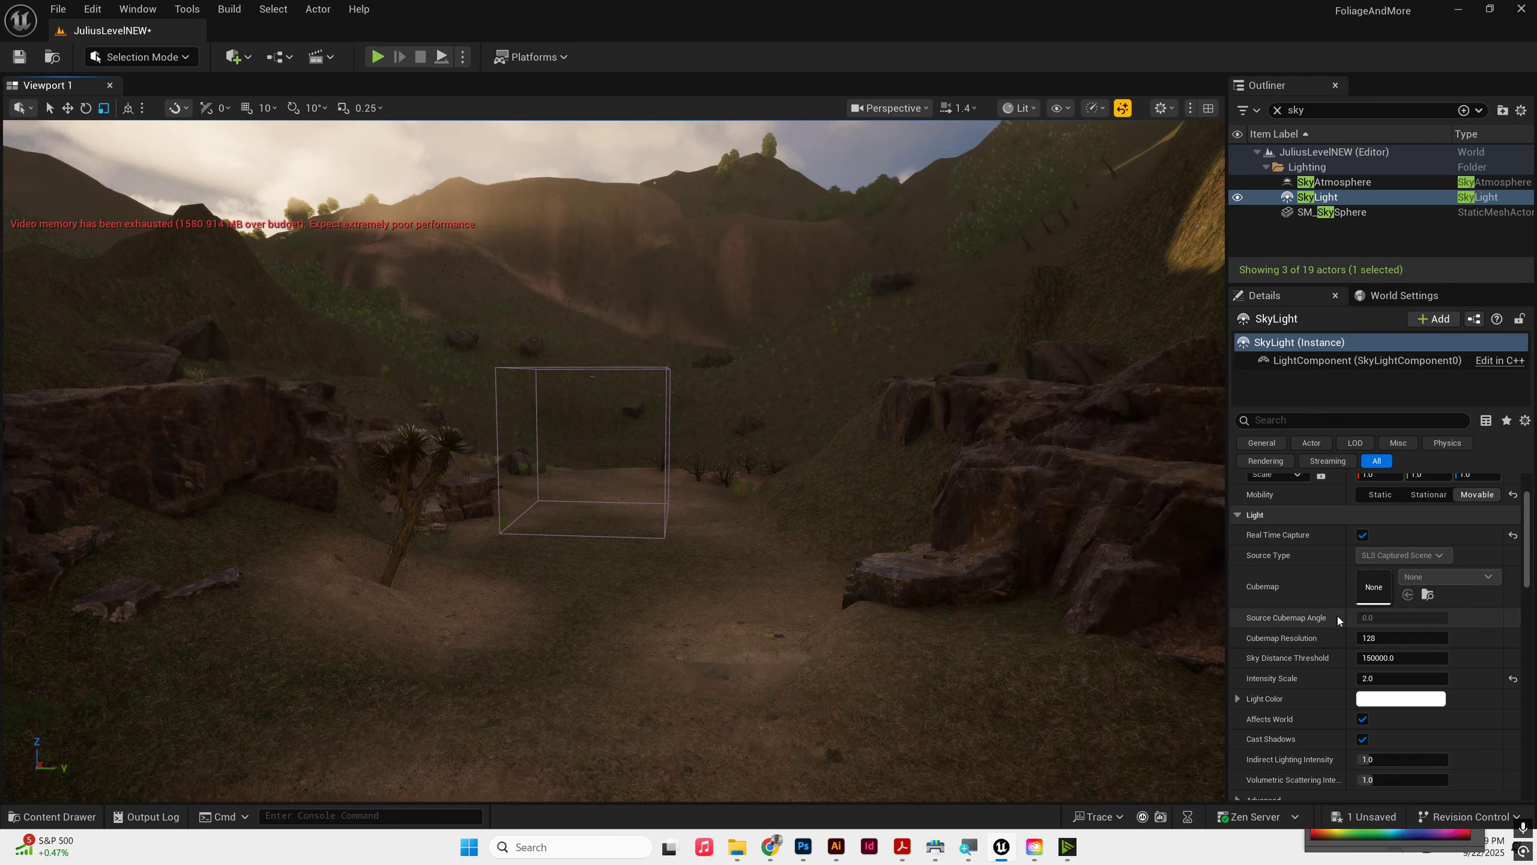
drag(1369, 676, 1410, 676)
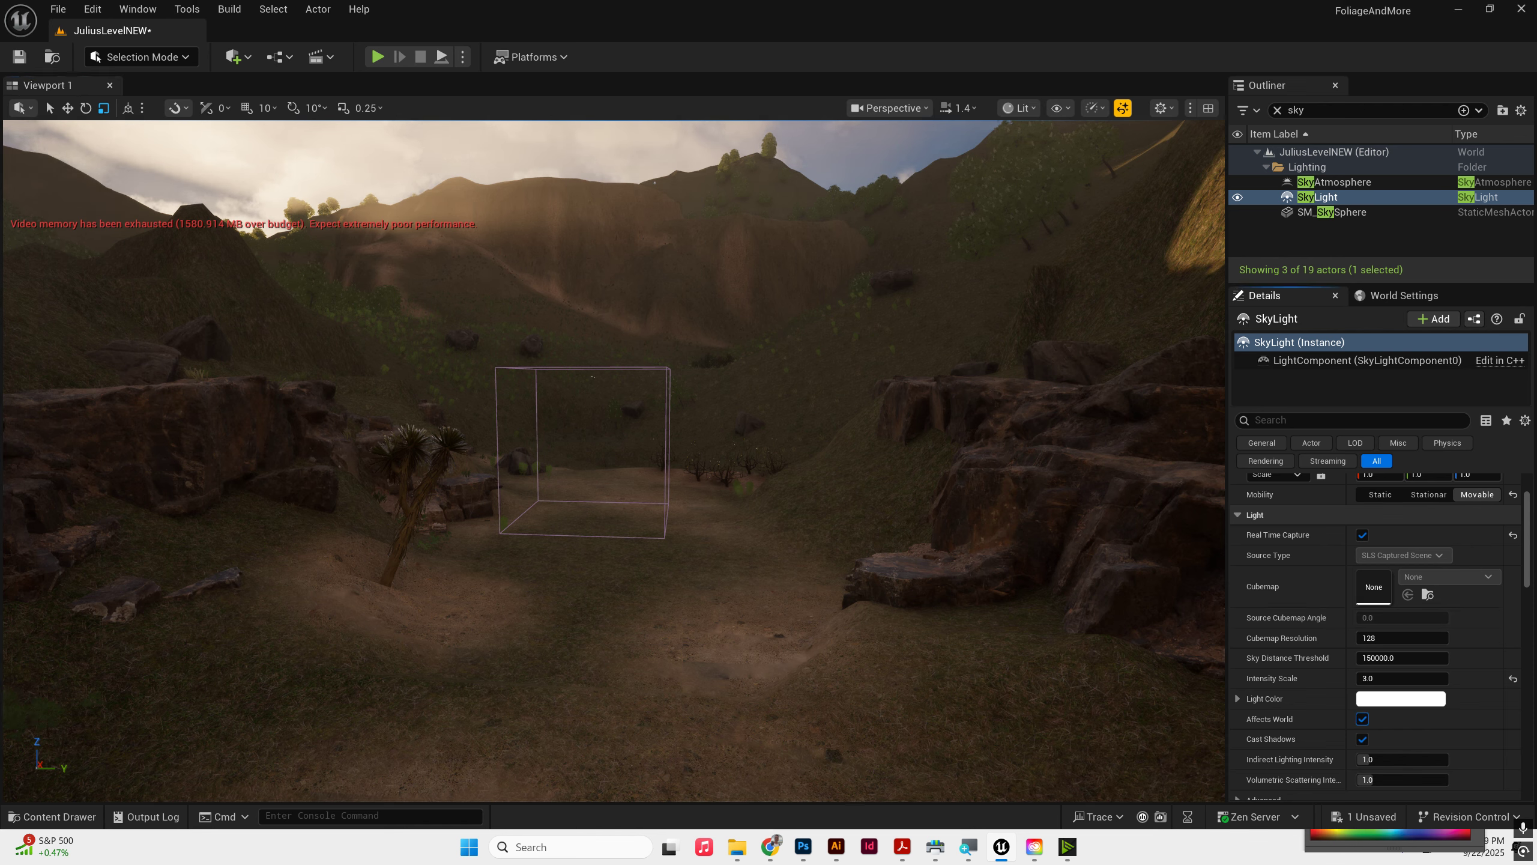
Step: Find the PostProcessVolume by filtering for "post" and raise its Exposure Compensation to about 11.74
click(1277, 110)
text(post)
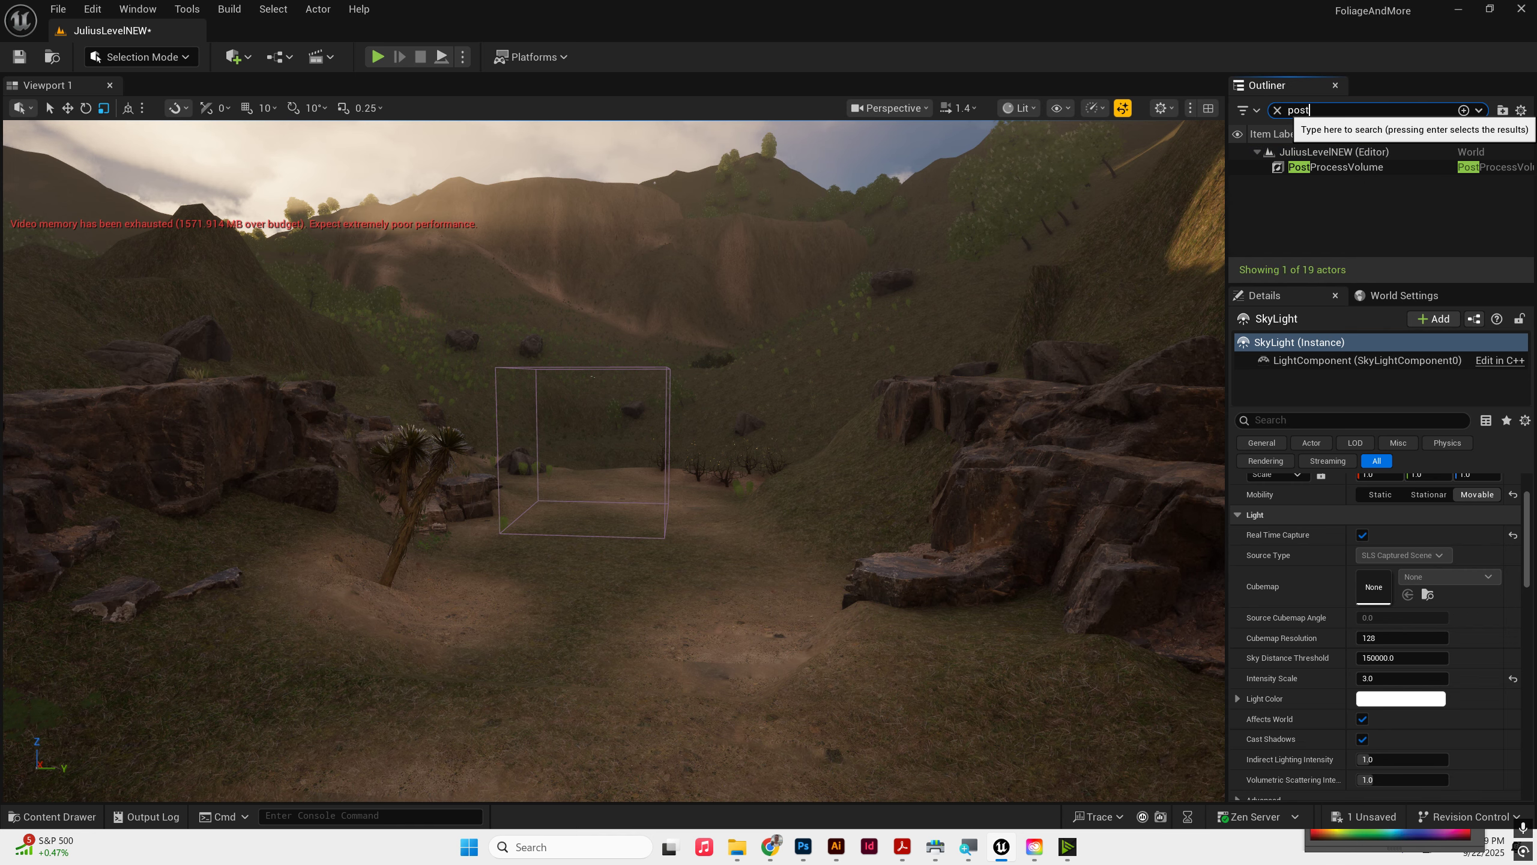
click(1302, 169)
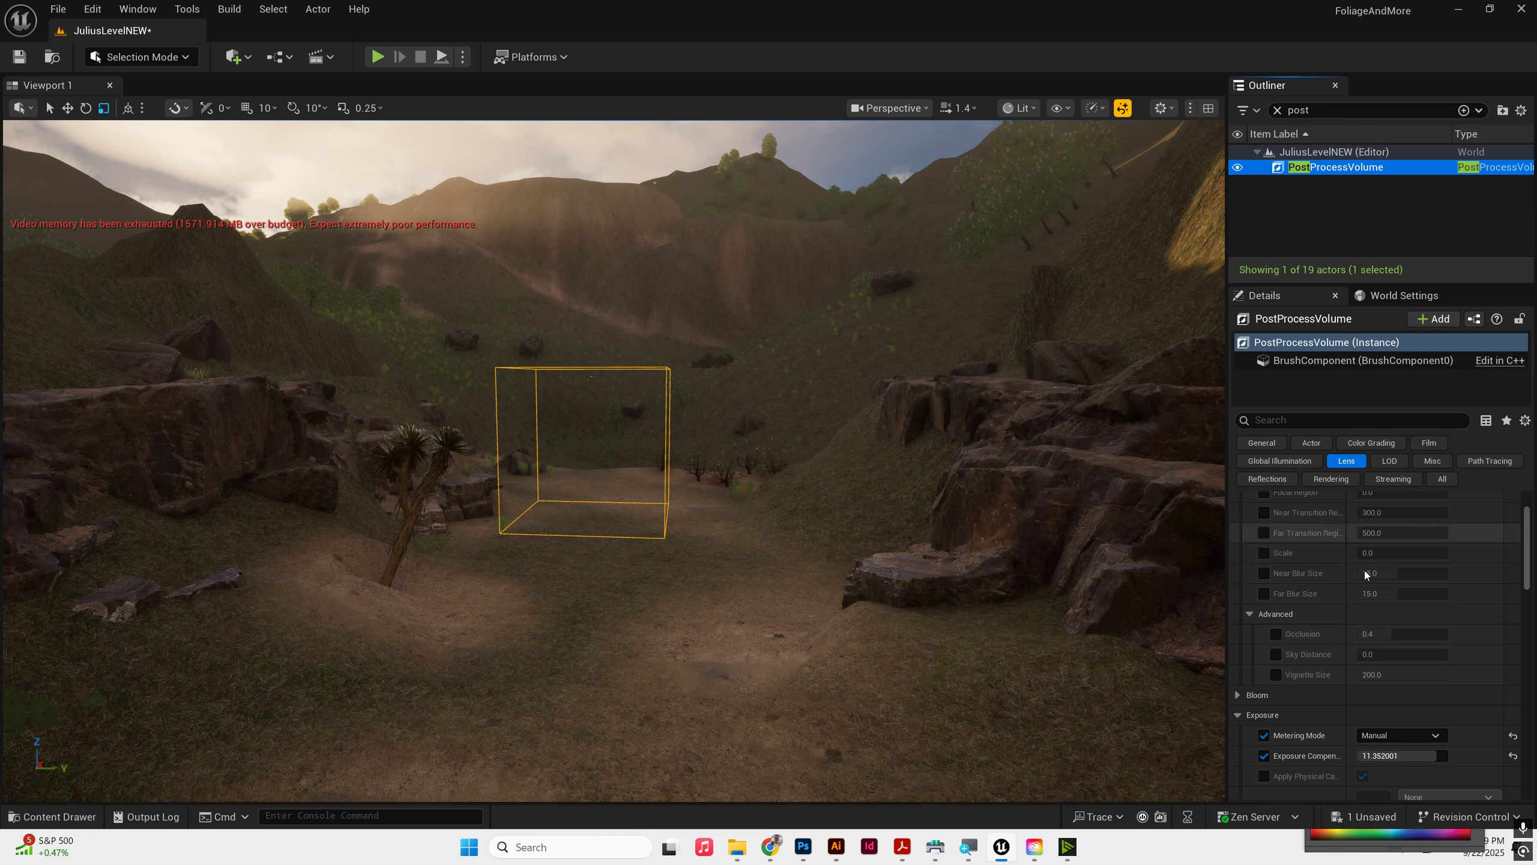
scroll(1350, 593, down, 5)
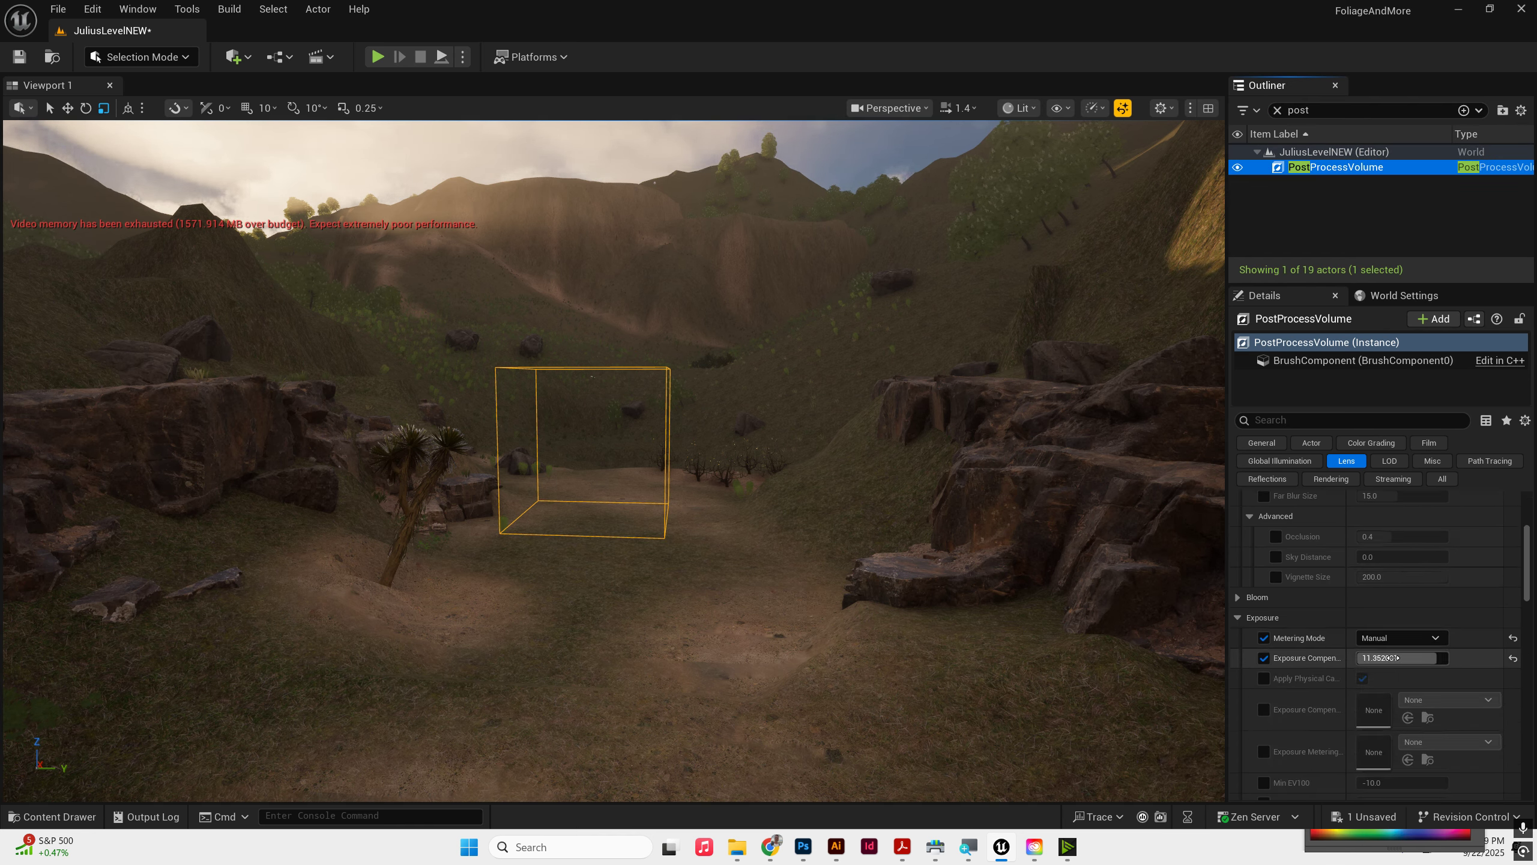
drag(1402, 657, 1412, 658)
right_drag(605, 424, 674, 437)
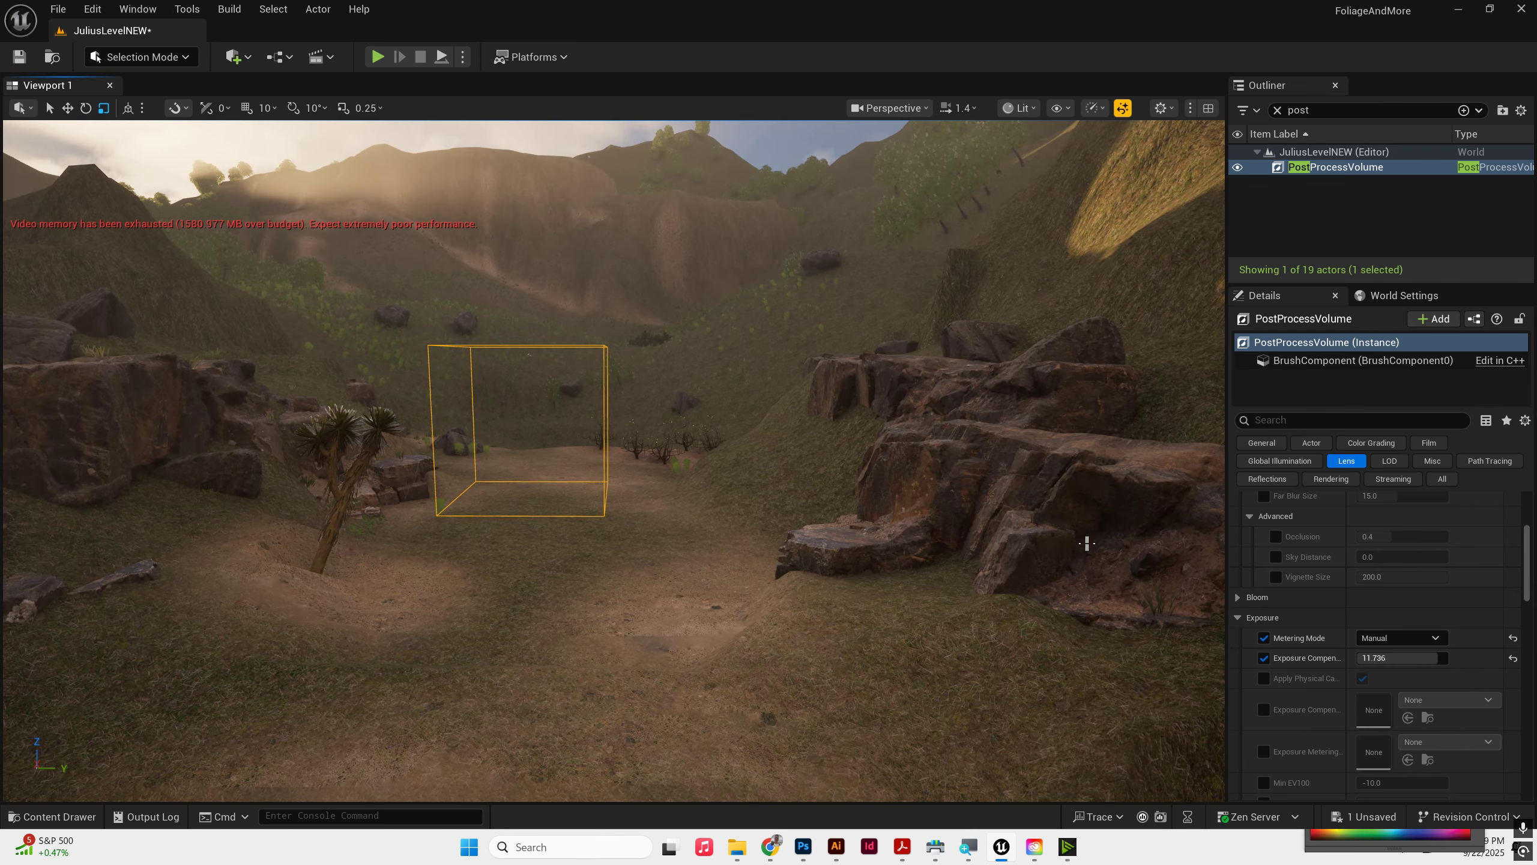
Step: Enable the Depth of Field overrides for Sensor Width and Focal Distance, and set the Sensor Width to 1000 mm
scroll(1248, 605, down, 8)
scroll(1247, 610, down, 3)
scroll(1247, 612, down, 10)
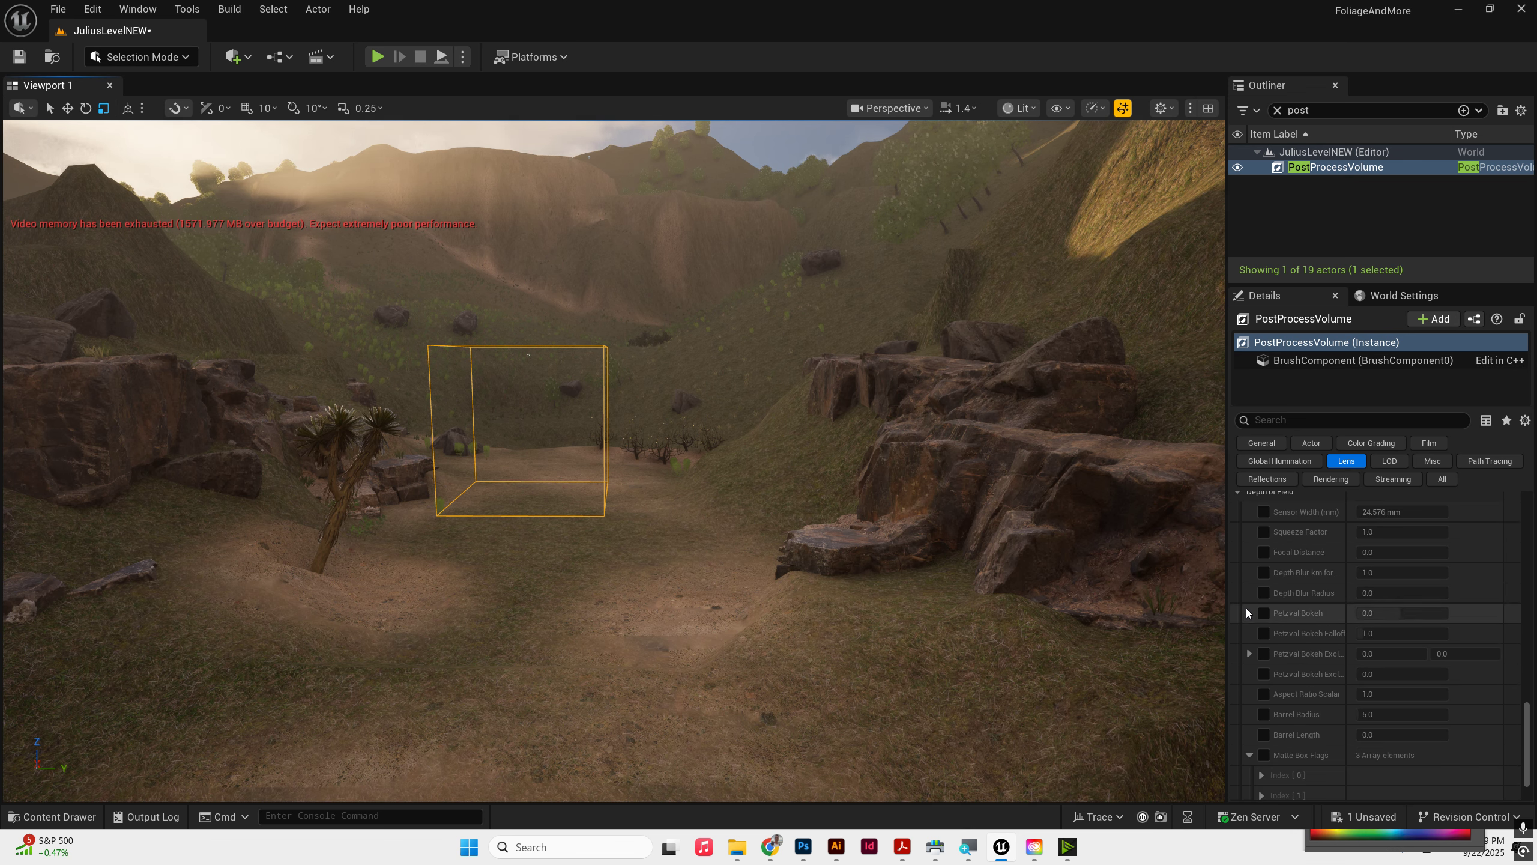
scroll(1247, 608, up, 2)
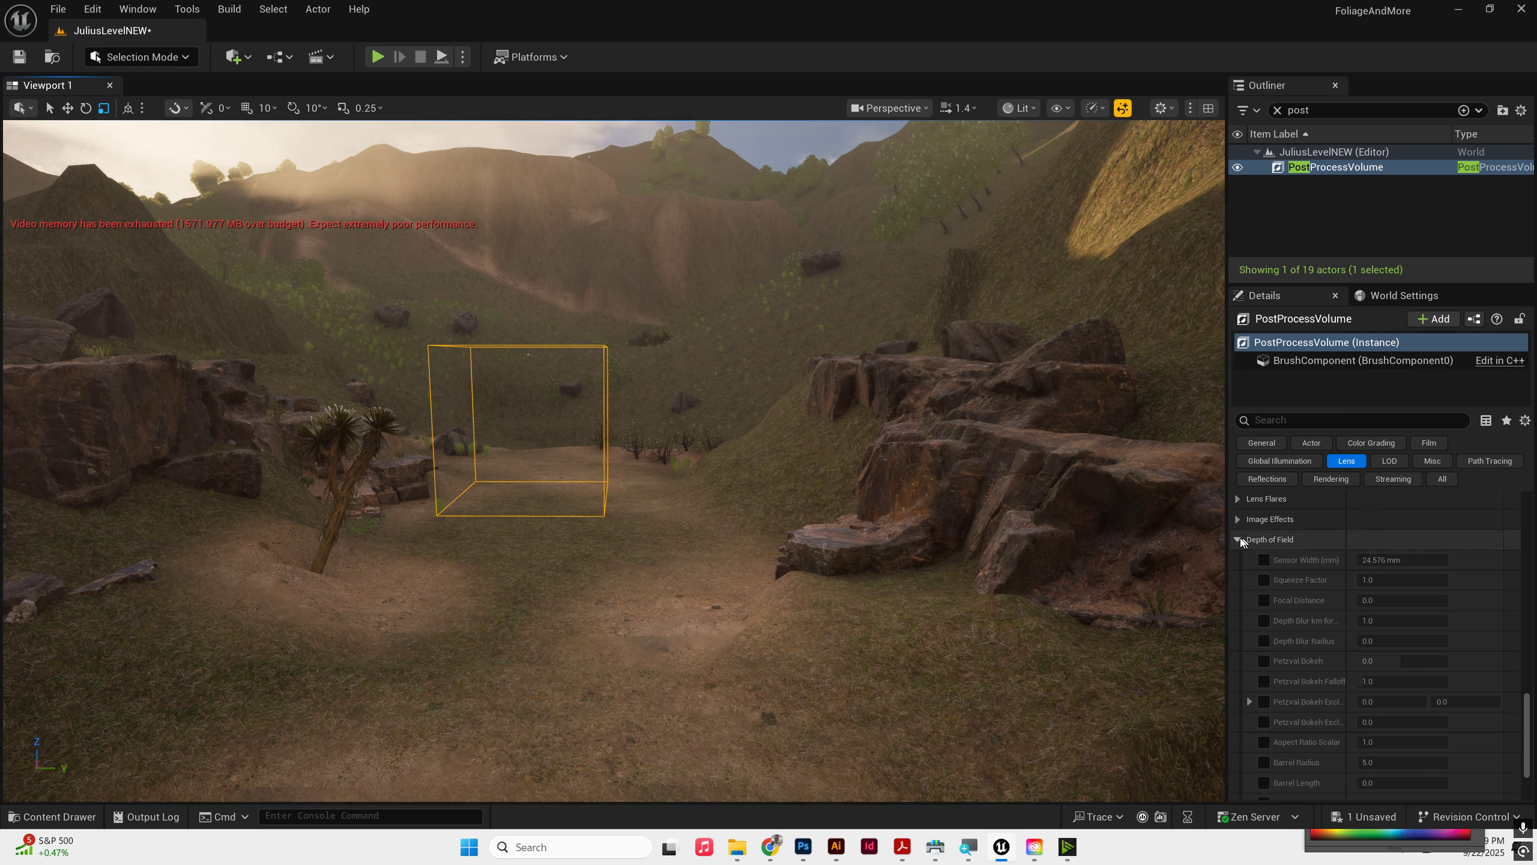
click(1264, 560)
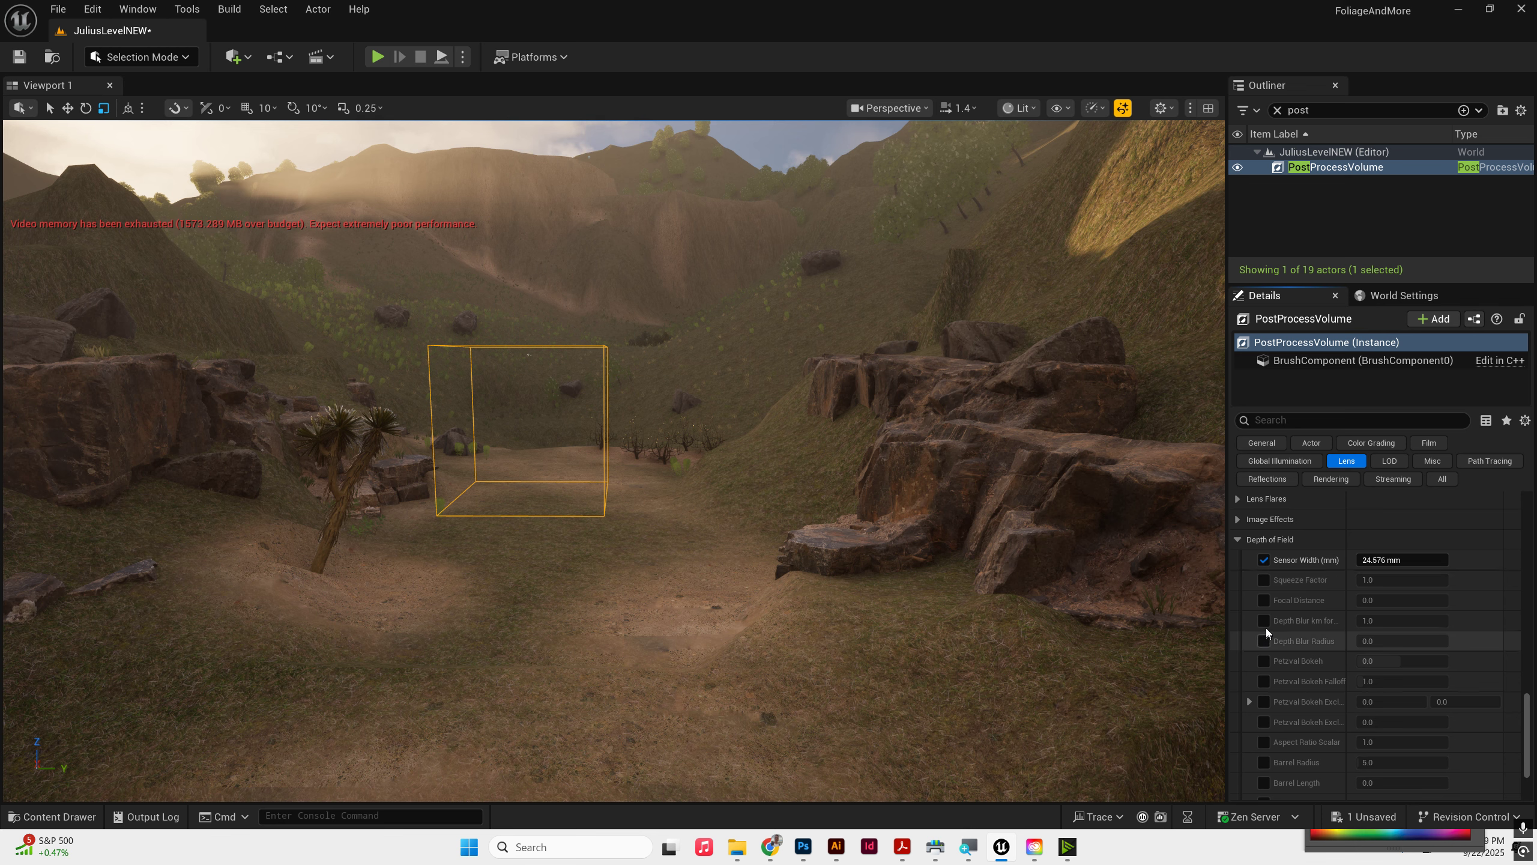
click(1264, 600)
click(1390, 559)
text(1000)
key(Return)
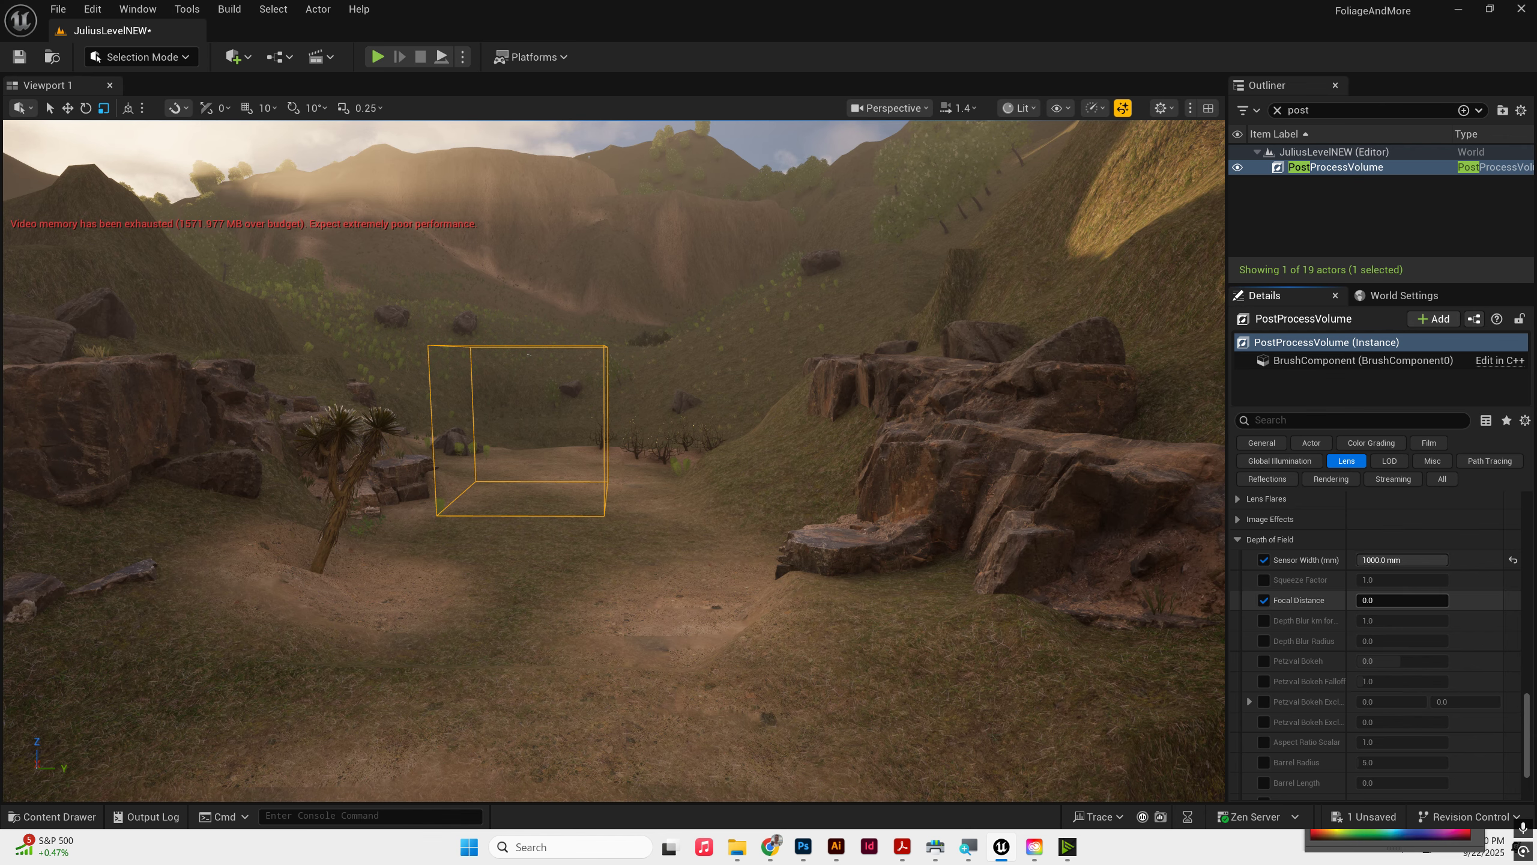
Step: Try a Focal Distance of about 513 and higher, and a Sensor Width of 0.1 mm and higher
mouse_move(1392, 600)
mouse_down()
mouse_move(1434, 600)
mouse_move(1362, 600)
mouse_move(1407, 600)
mouse_up()
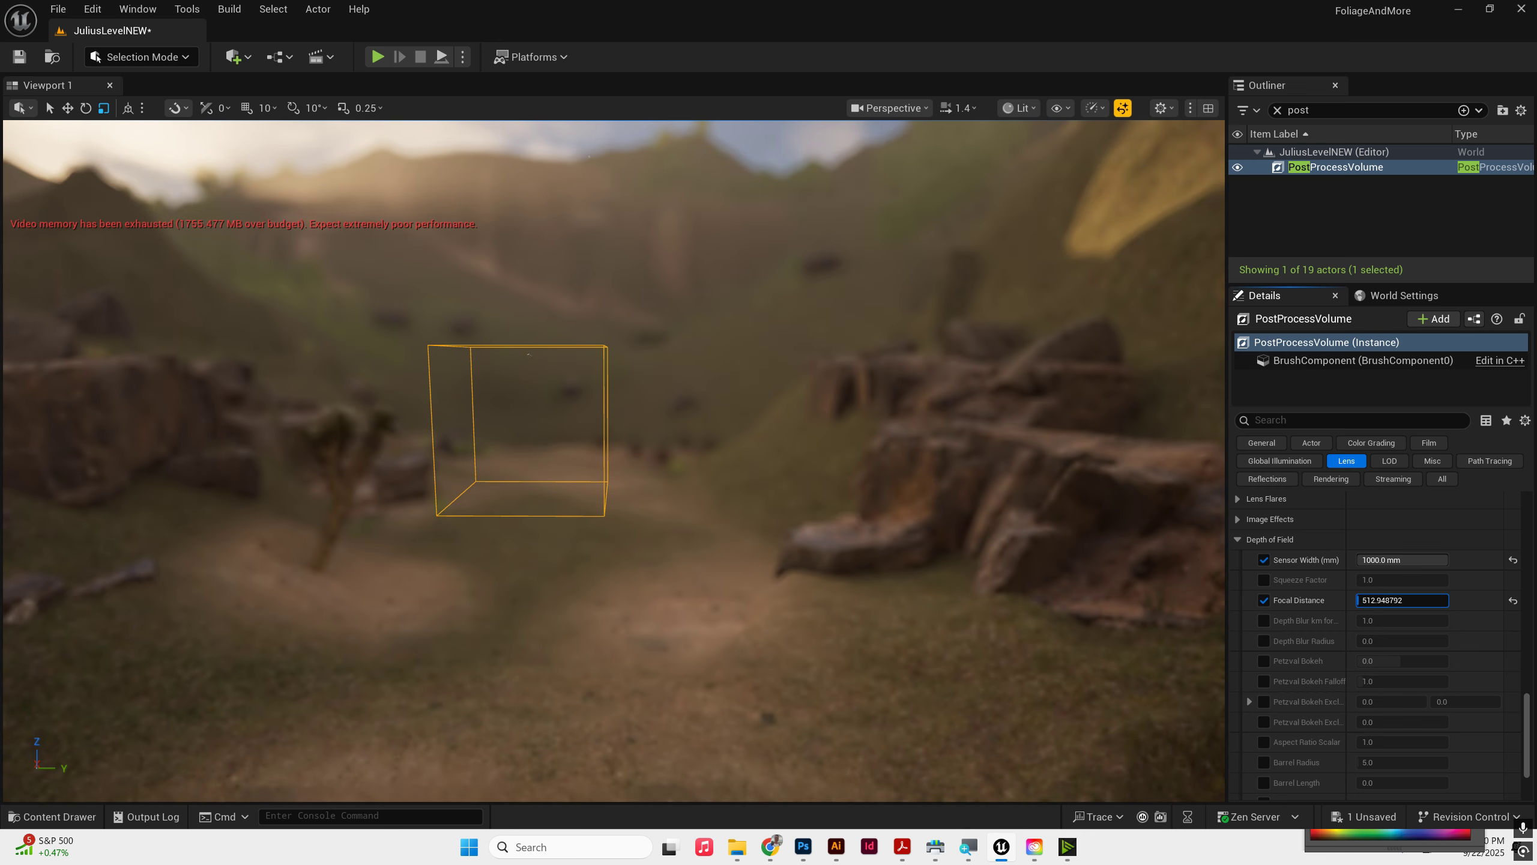
drag(1413, 600, 1436, 600)
click(1398, 560)
text(0.1)
key(Return)
drag(1357, 560, 1444, 560)
Step: Set the Focal Distance to about 1217, focusing on the rocks behind the yucca tree in a closer view
right_drag(613, 460, 529, 441)
key(s)
key(w)
click(1417, 602)
mouse_move(1392, 600)
mouse_down()
mouse_move(1405, 601)
mouse_move(1367, 600)
mouse_up()
Step: Try Sensor Widths of about 949 mm and 9049 mm for the depth of field, and settle on 1000 mm
mouse_move(1443, 561)
mouse_down()
mouse_move(1359, 560)
mouse_move(1444, 560)
mouse_up()
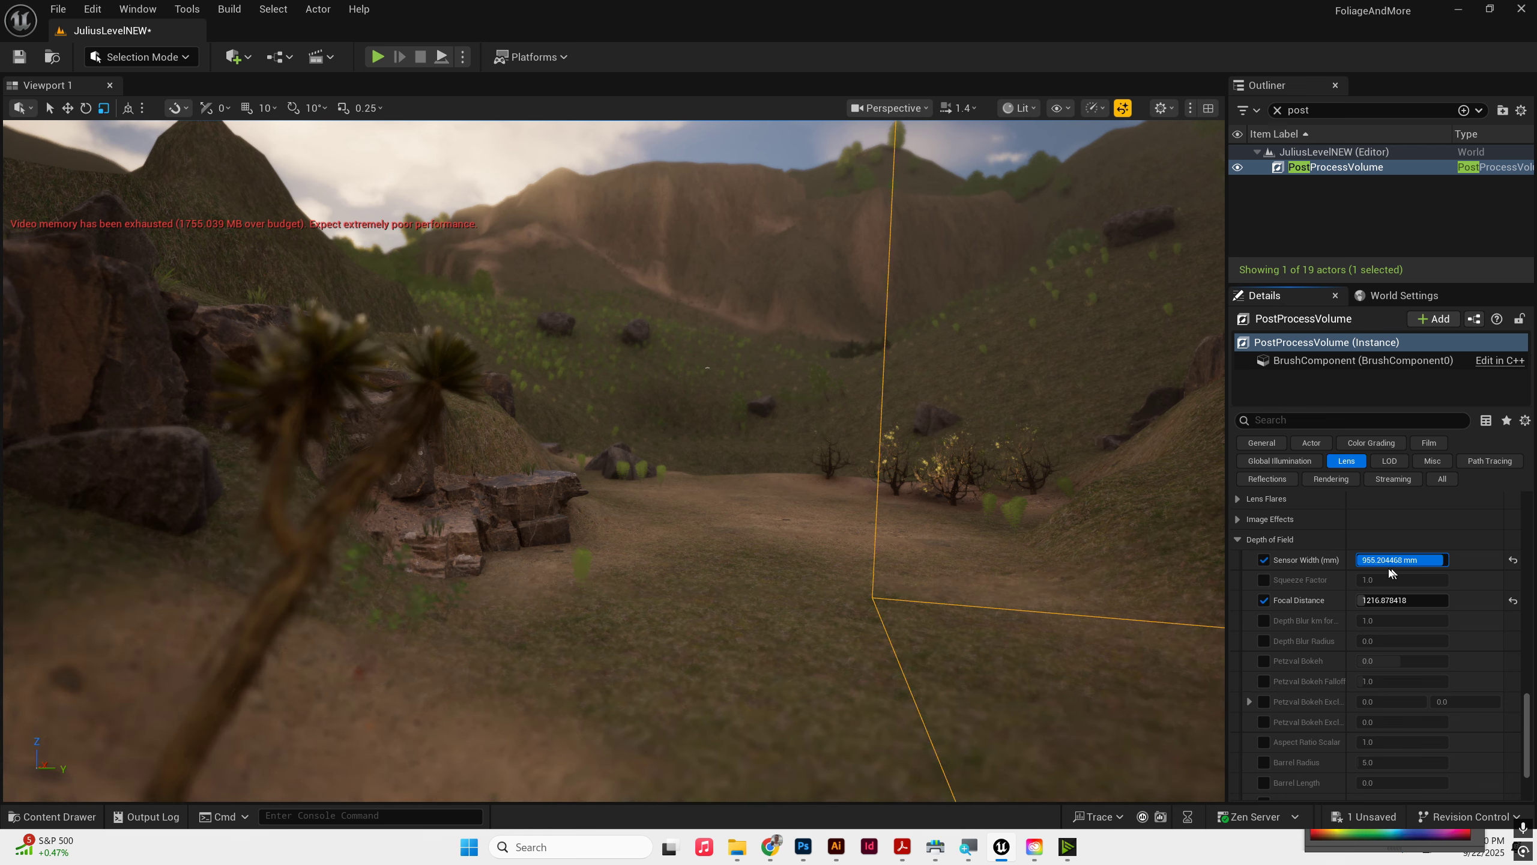
click(1412, 559)
click(1365, 559)
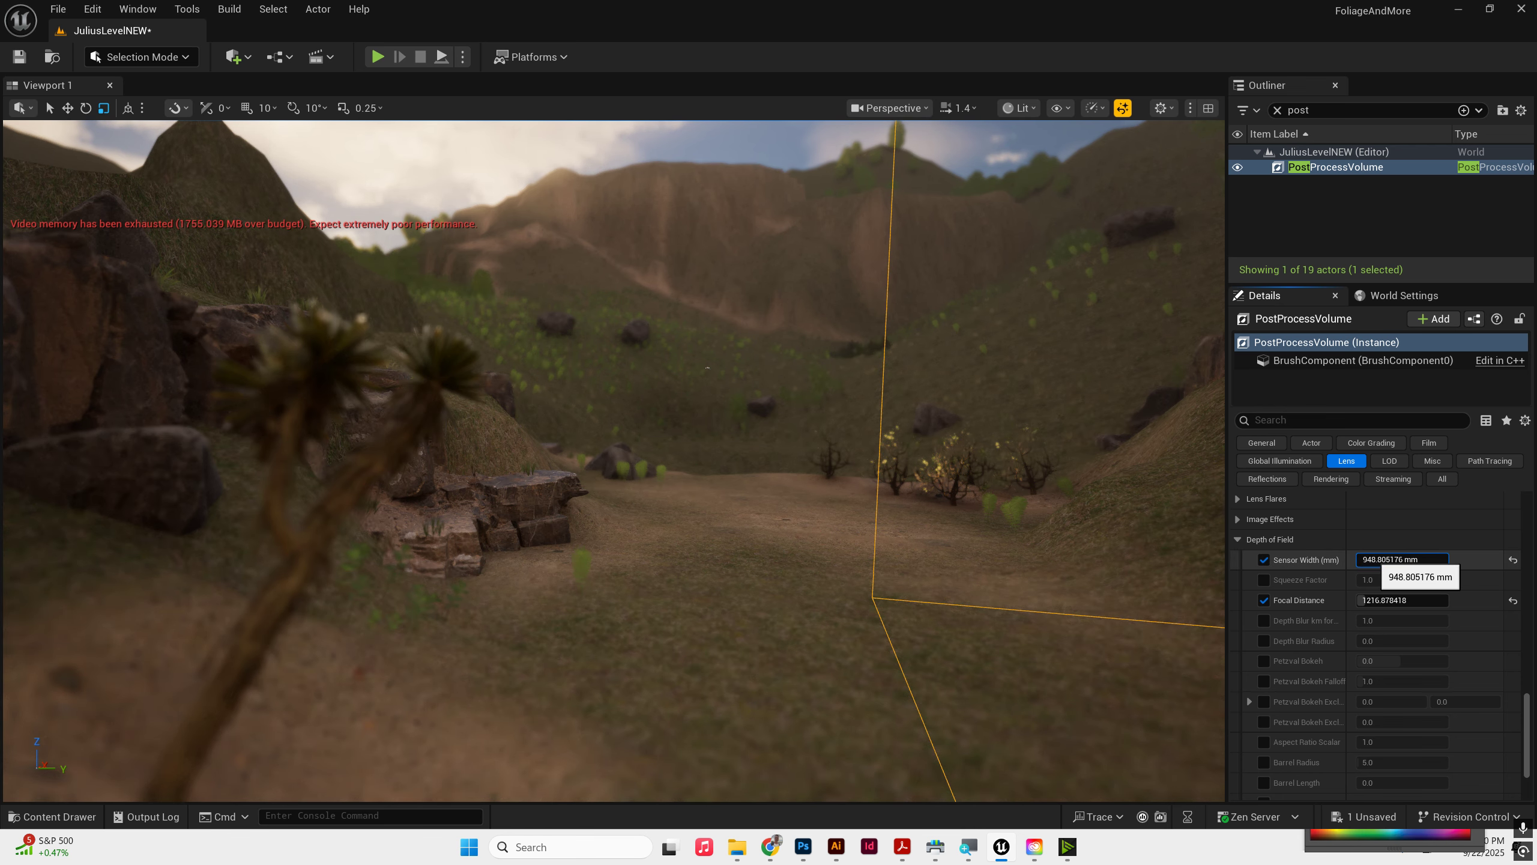
text(0)
key(Return)
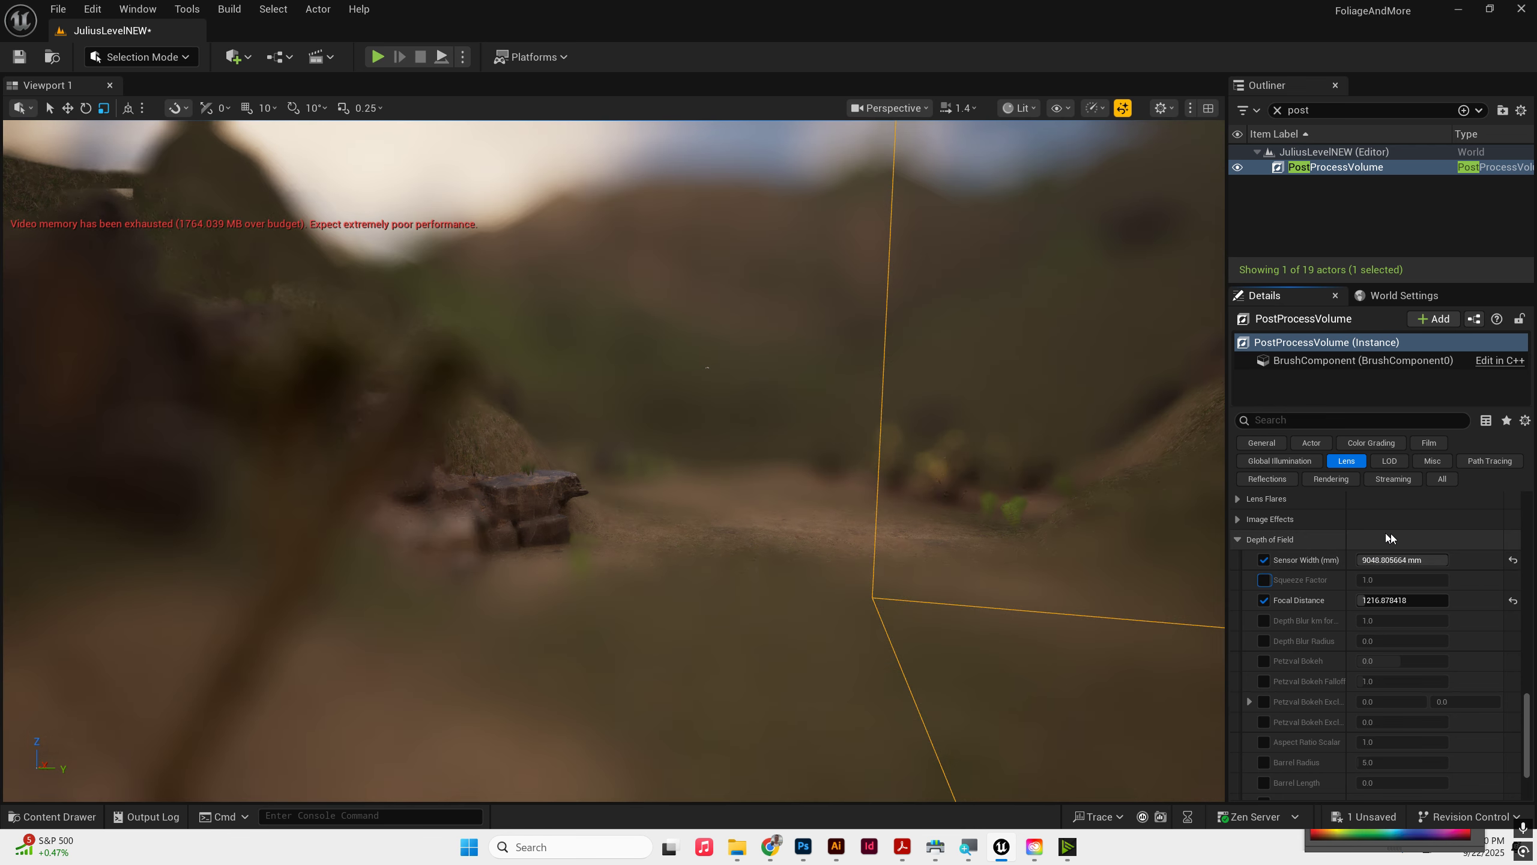
drag(1401, 600, 1423, 560)
right_drag(614, 424, 606, 400)
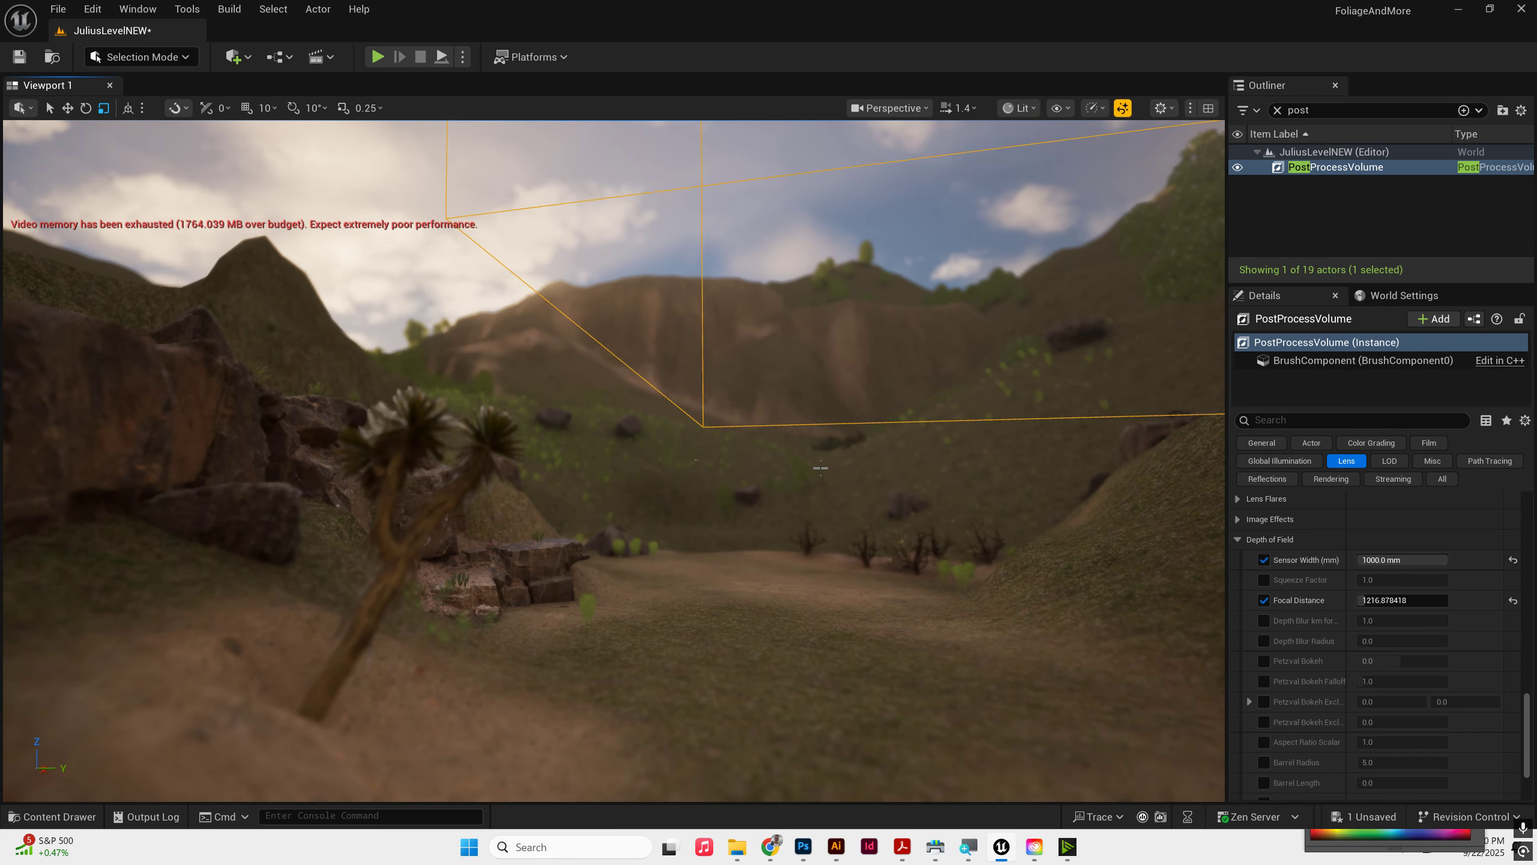
Step: Find the ExponentialHeightFog actor by filtering the Outliner for "fog", and raise its main Fog Density to 0.05
click(1280, 110)
text(g)
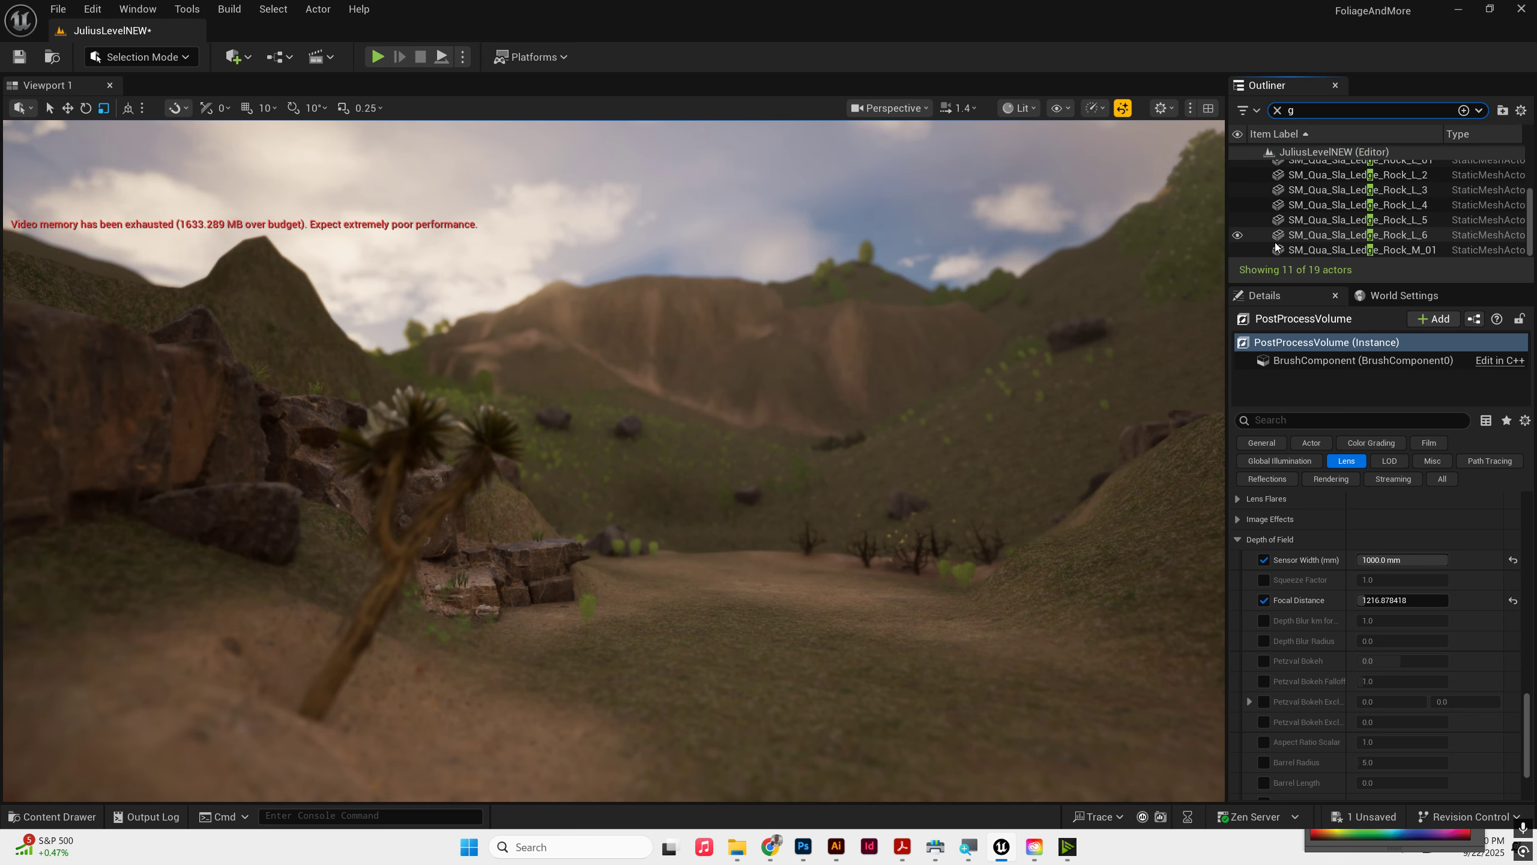
key(BackSpace)
text(fog)
click(1309, 188)
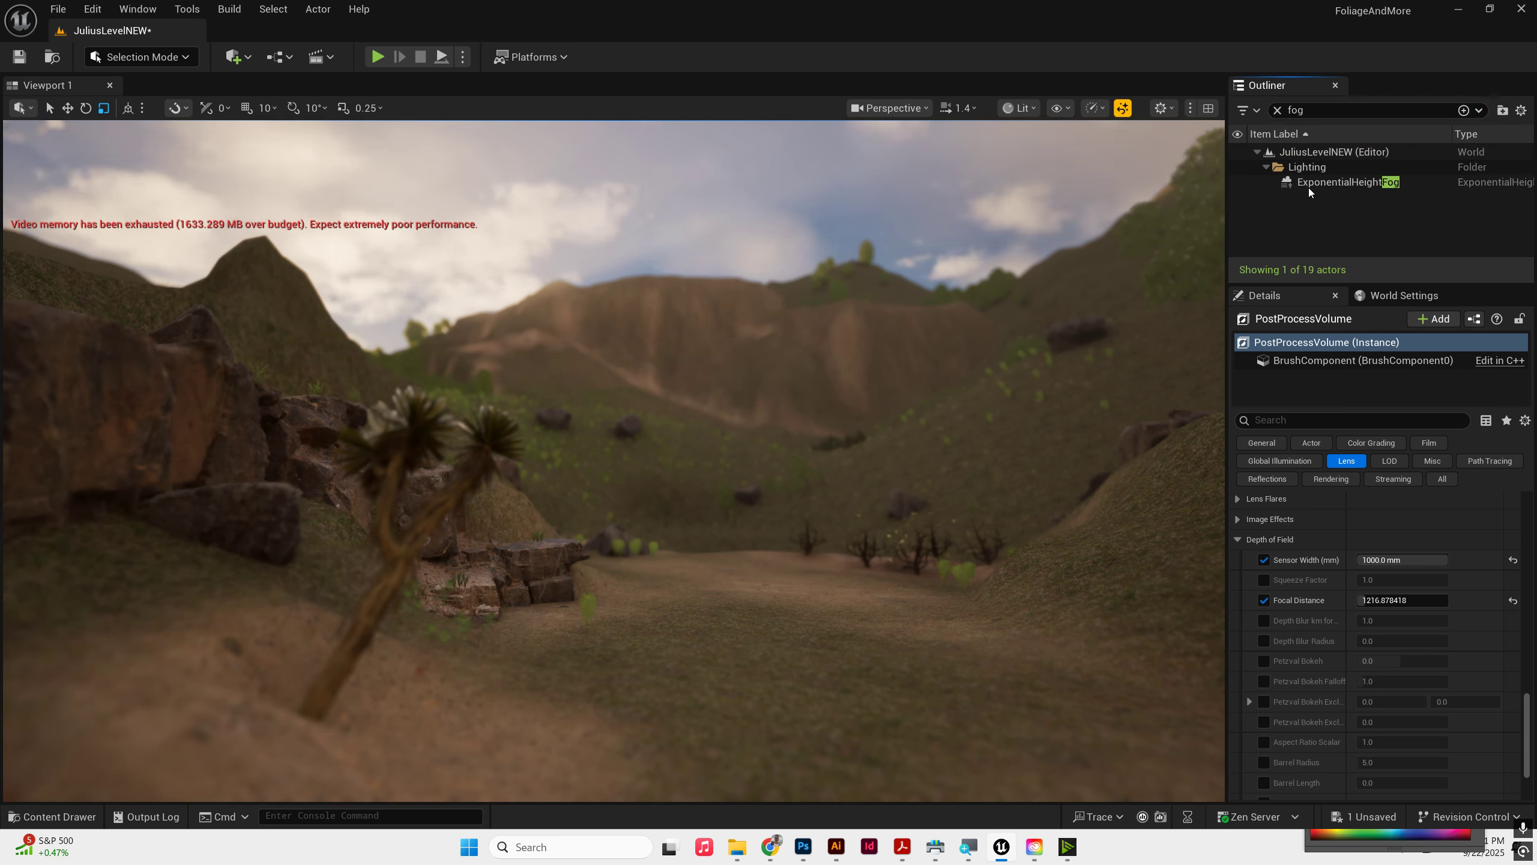
click(1310, 185)
scroll(1345, 617, down, 10)
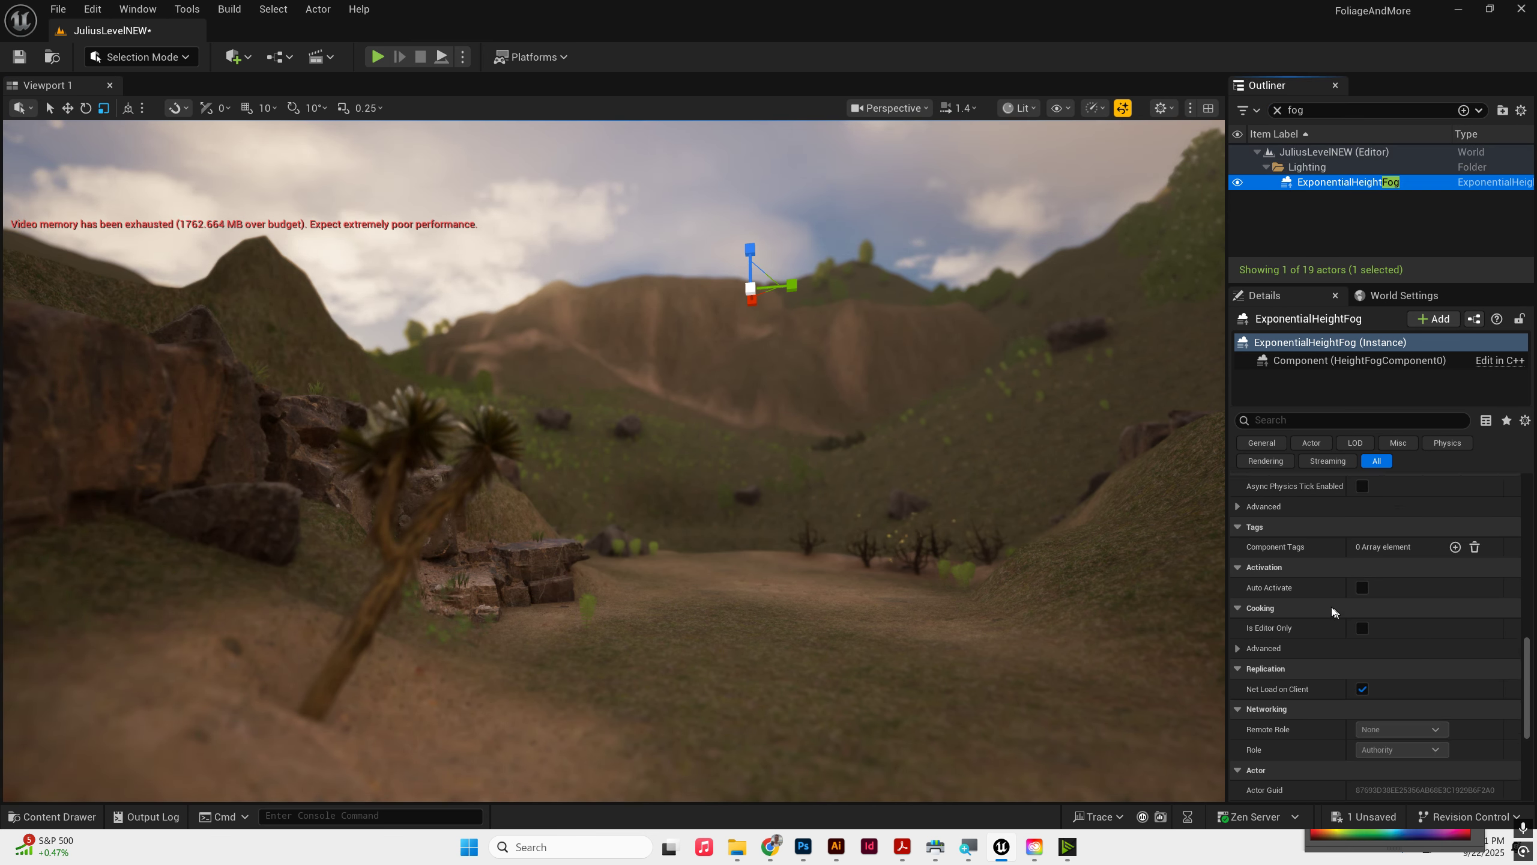
scroll(1336, 616, up, 10)
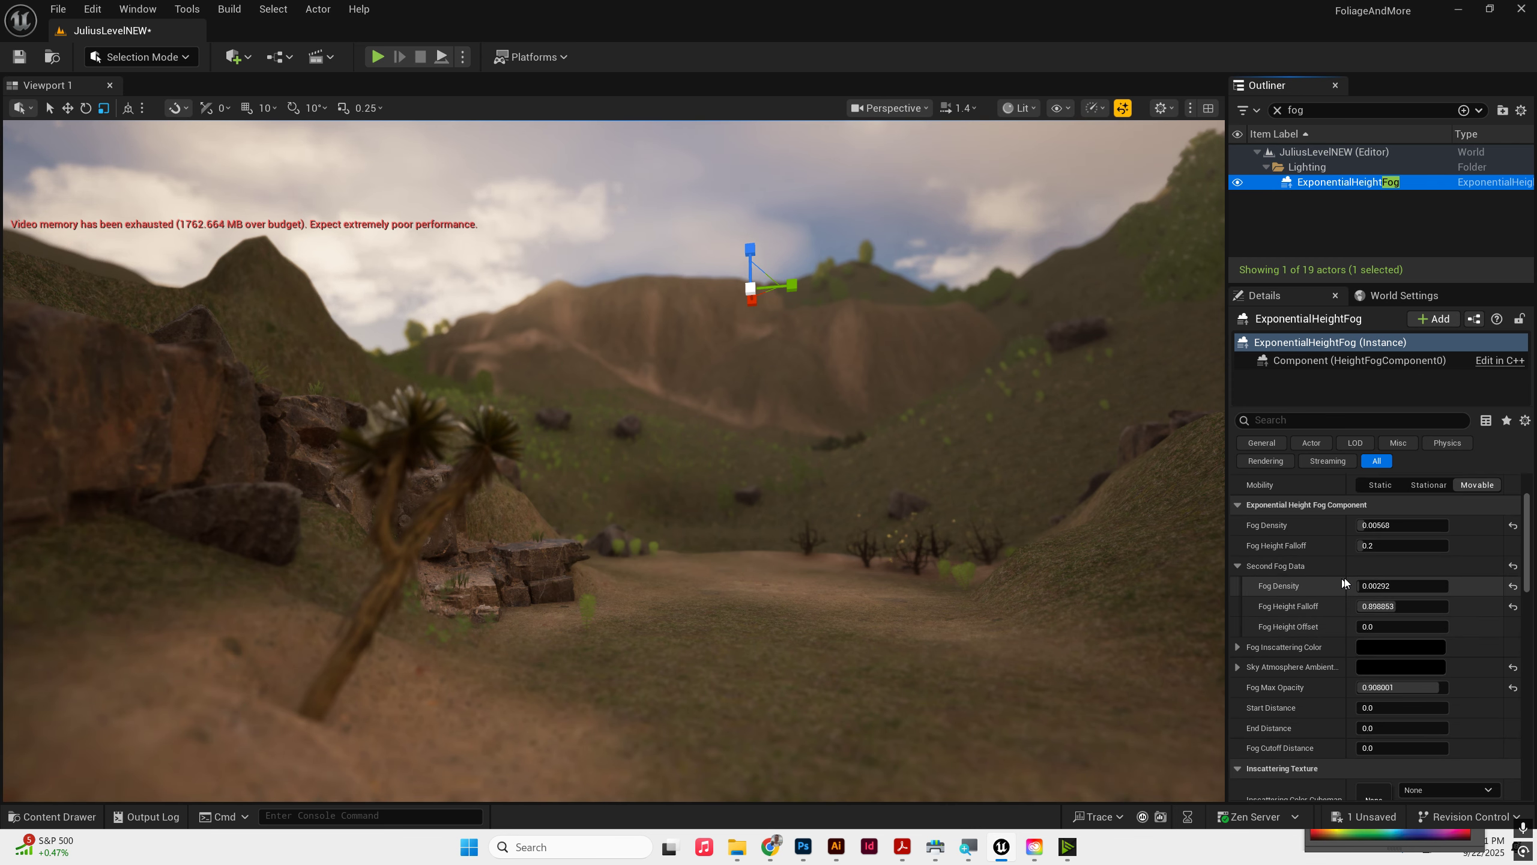
scroll(1345, 584, up, 3)
drag(1405, 605, 1449, 604)
Step: Turn on Game View and frame the valley with the yucca tree and rocks, checking the composition in the fullscreen viewport
right_drag(787, 436, 817, 491)
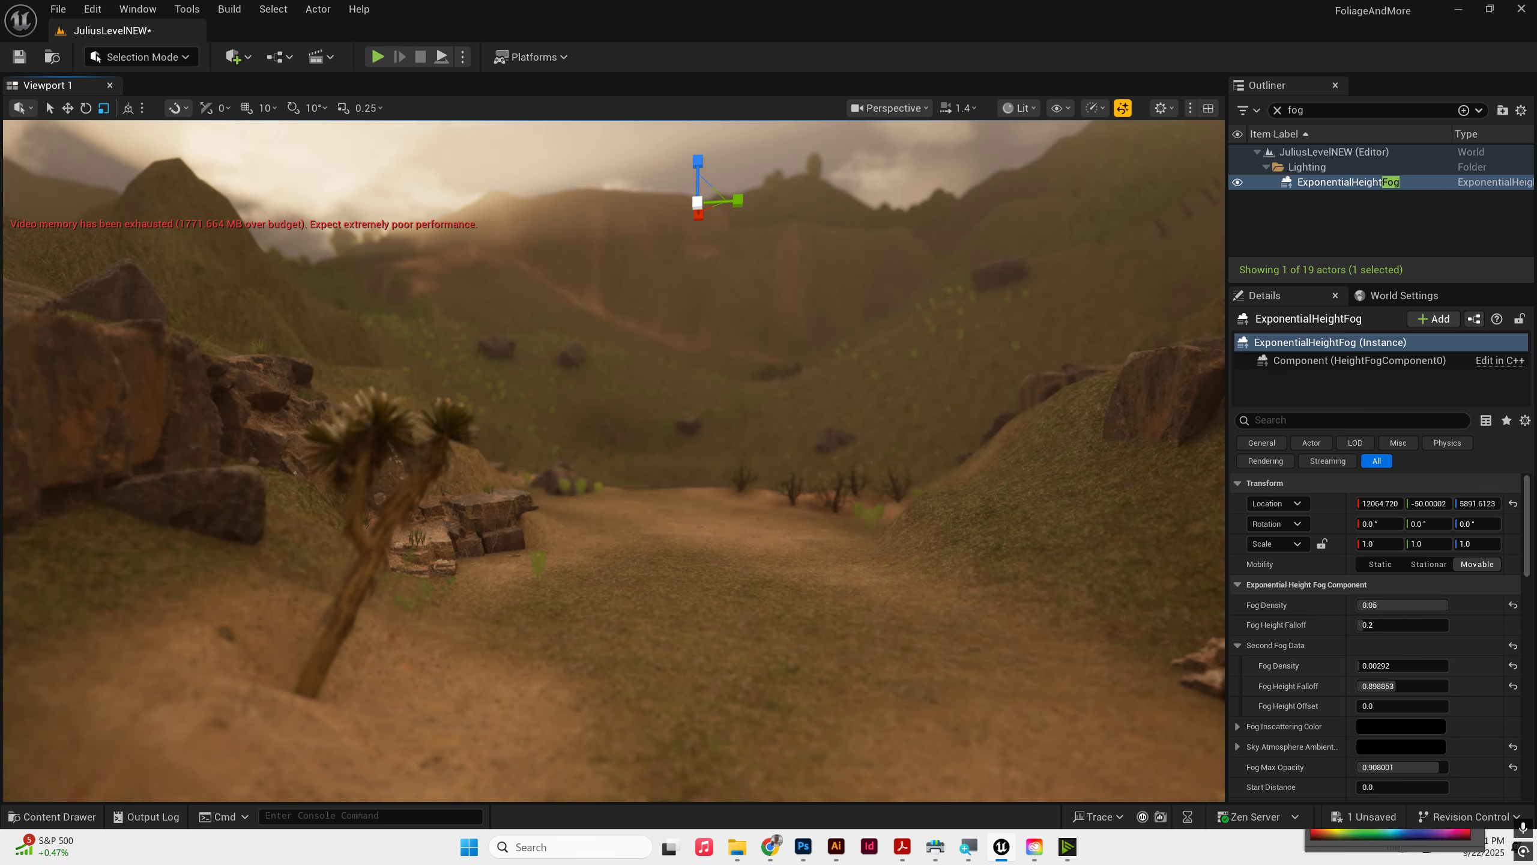
key(g)
key(F11)
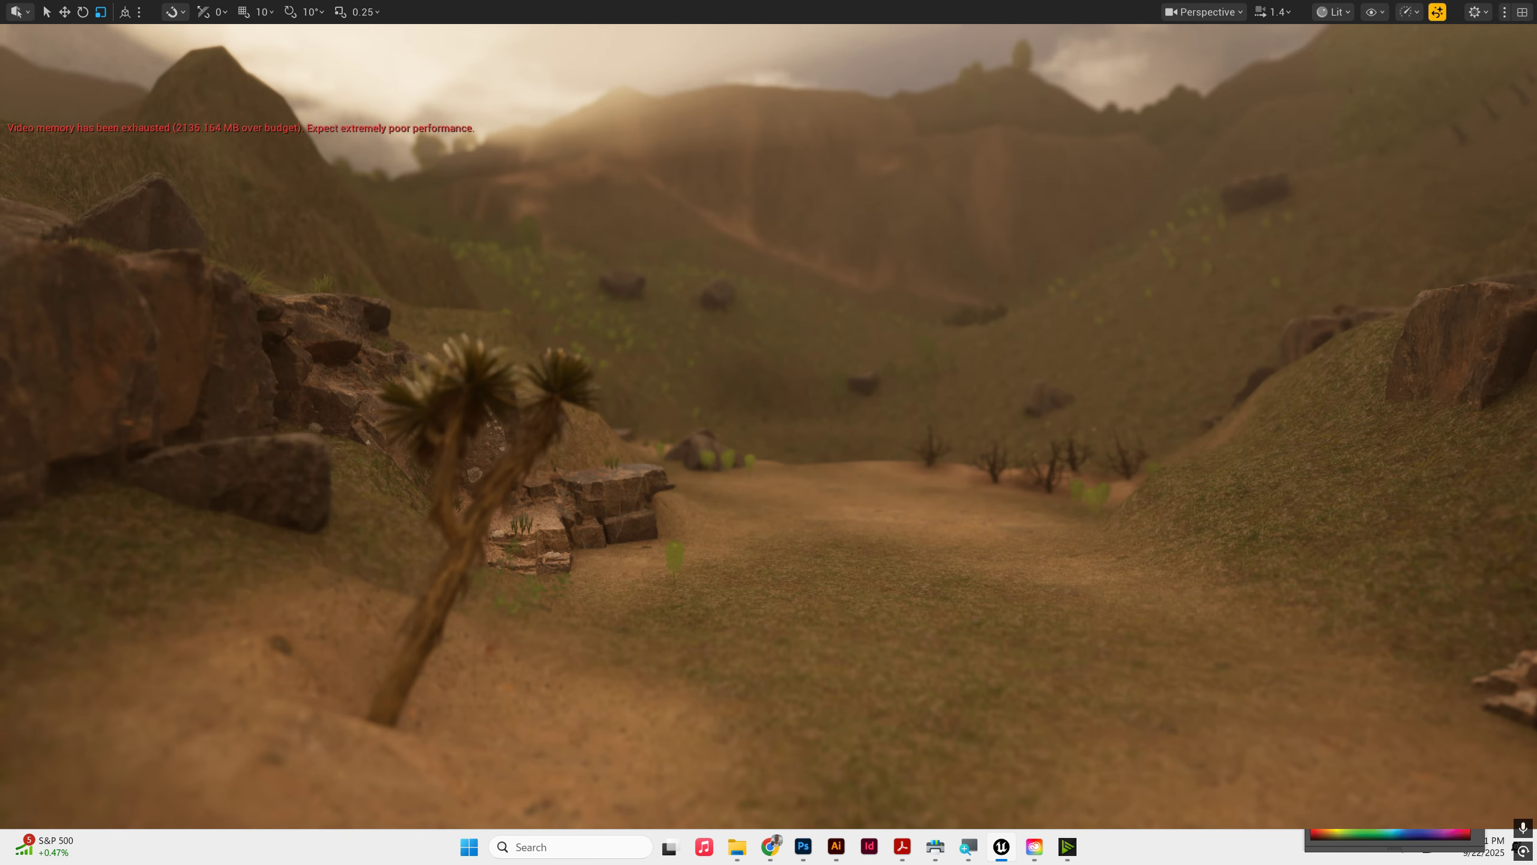
right_drag(769, 426, 772, 417)
right_click(941, 212)
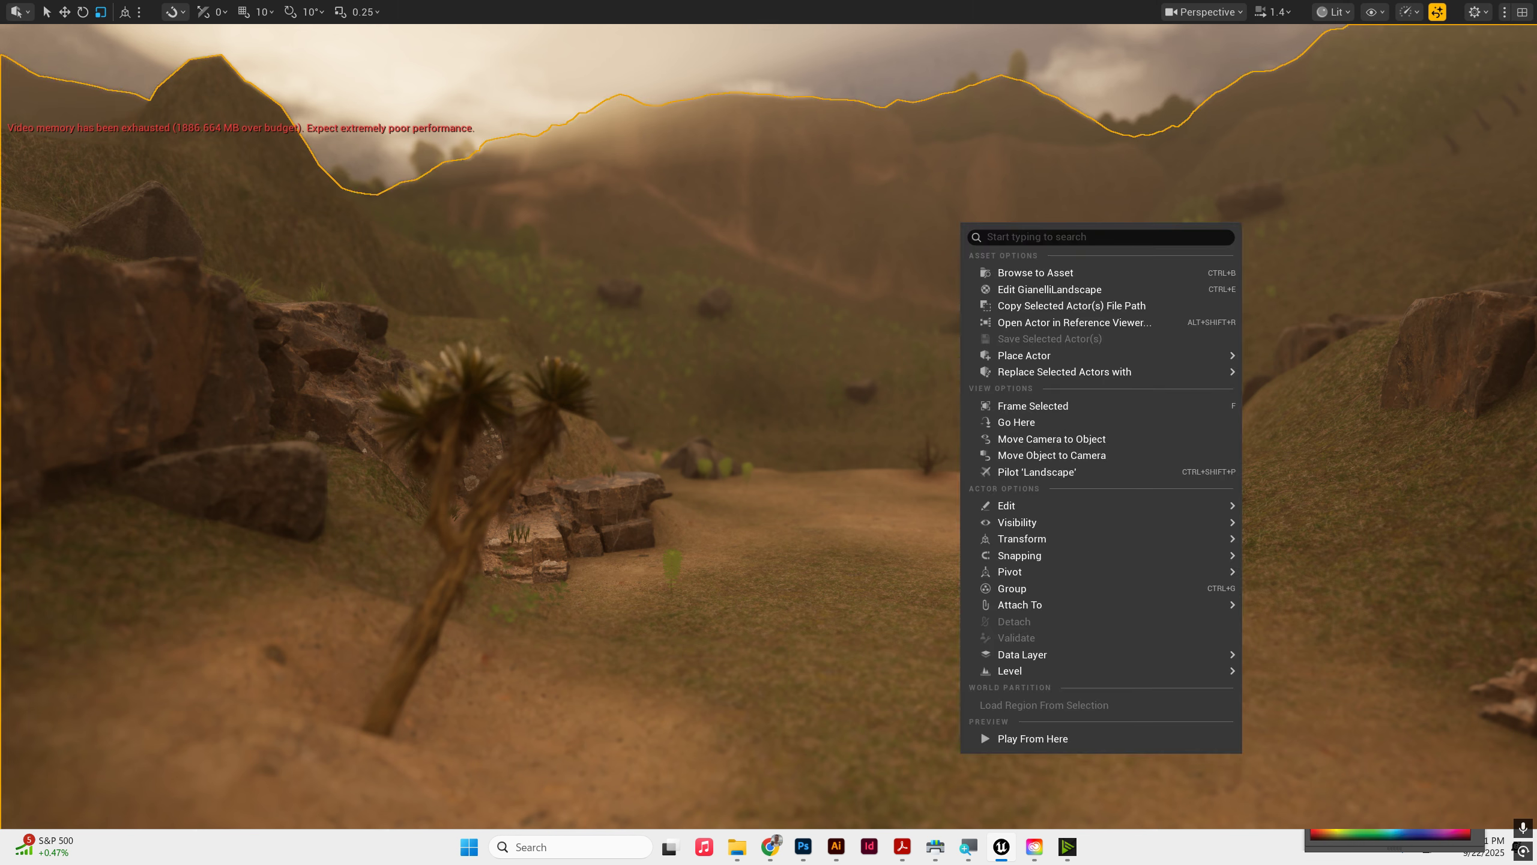
right_drag(917, 206, 899, 176)
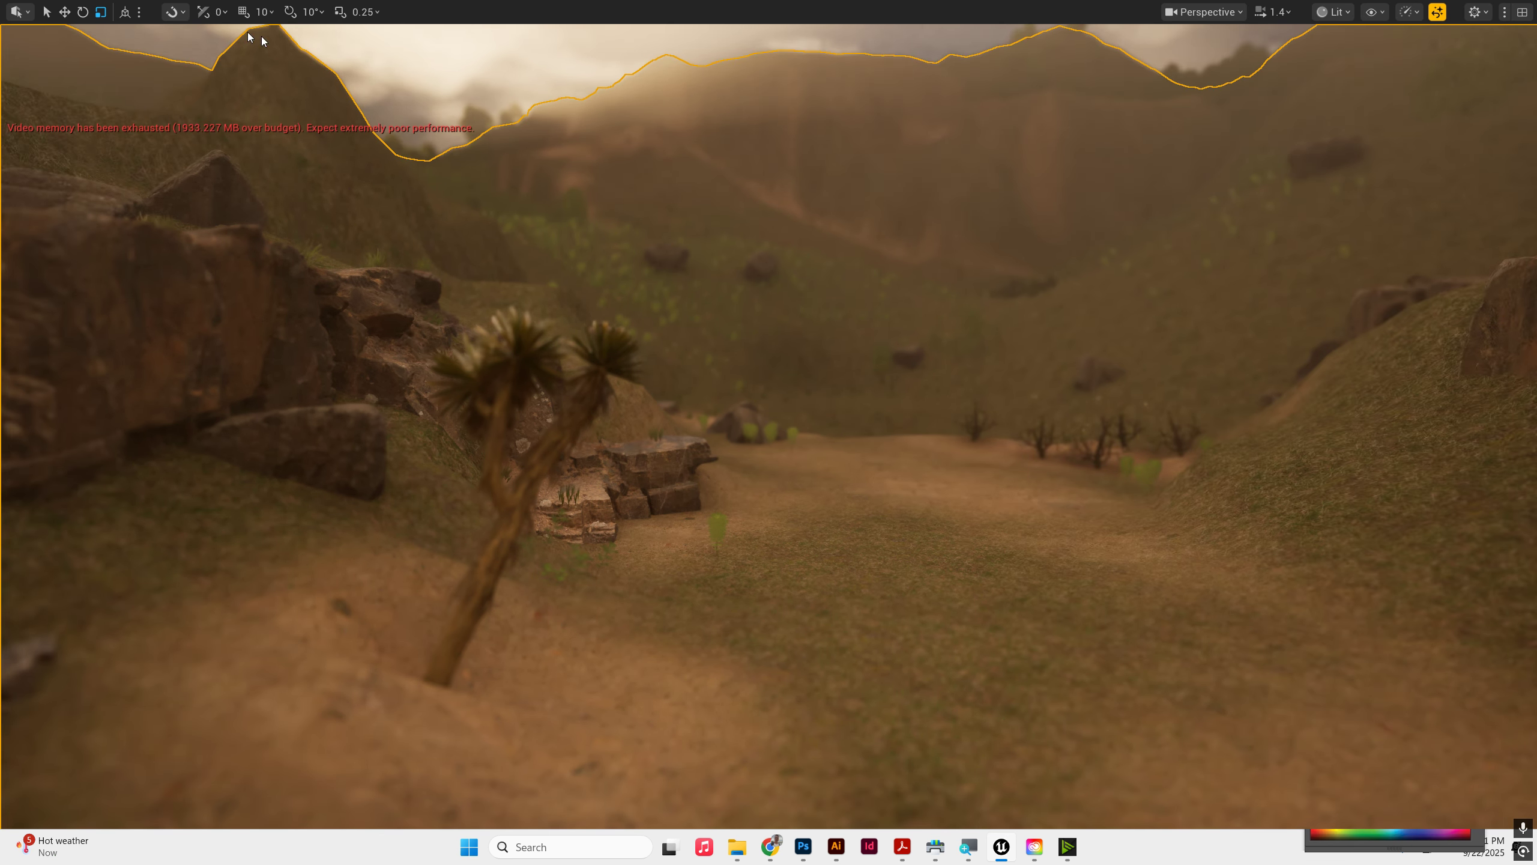
key(F11)
Step: Set the level's build Lighting Quality to Production
click(225, 9)
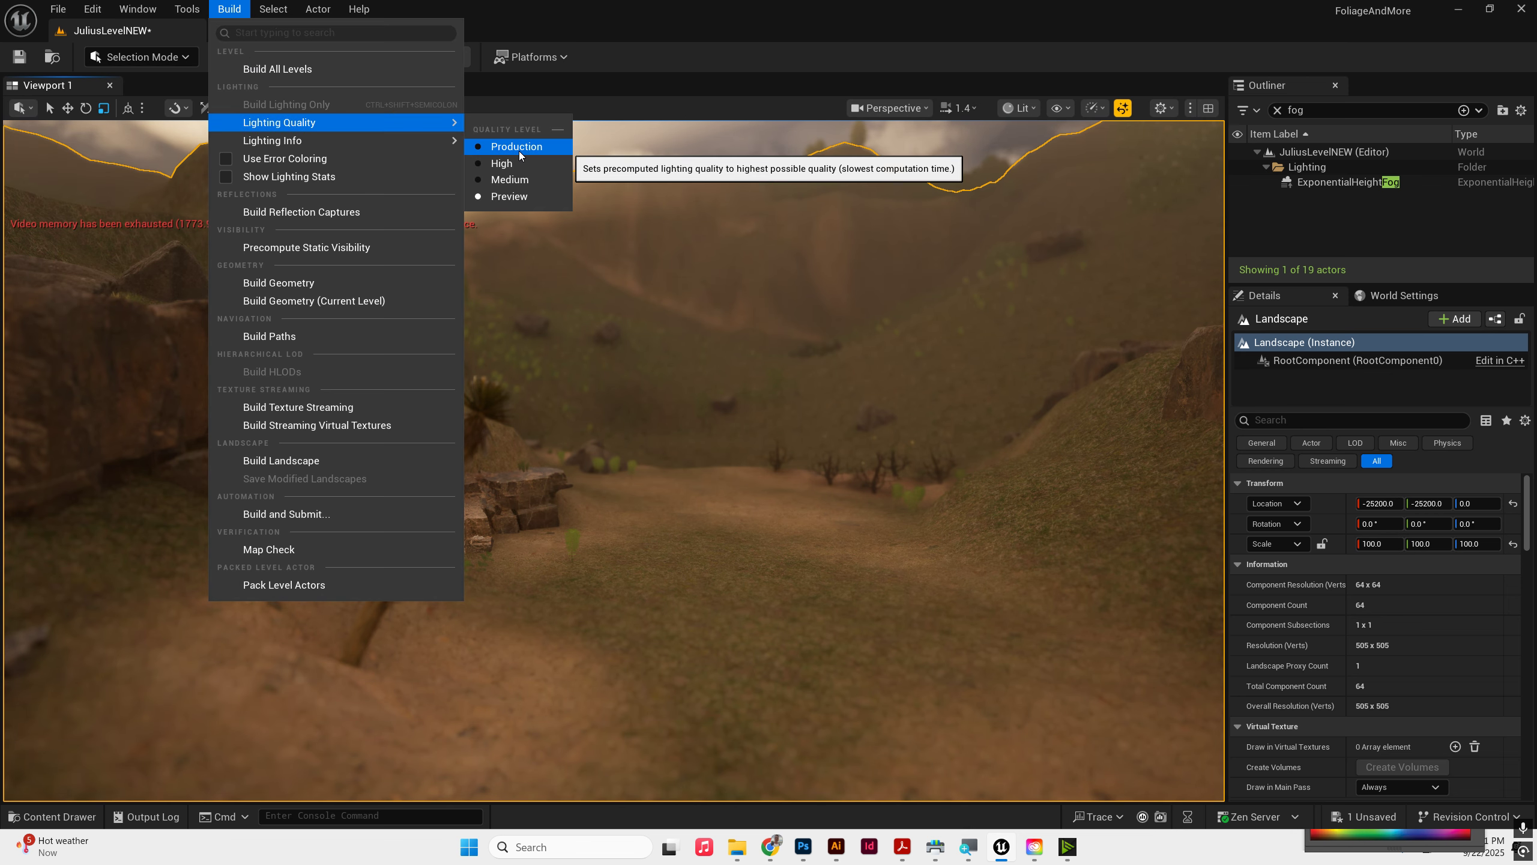
click(519, 150)
click(230, 8)
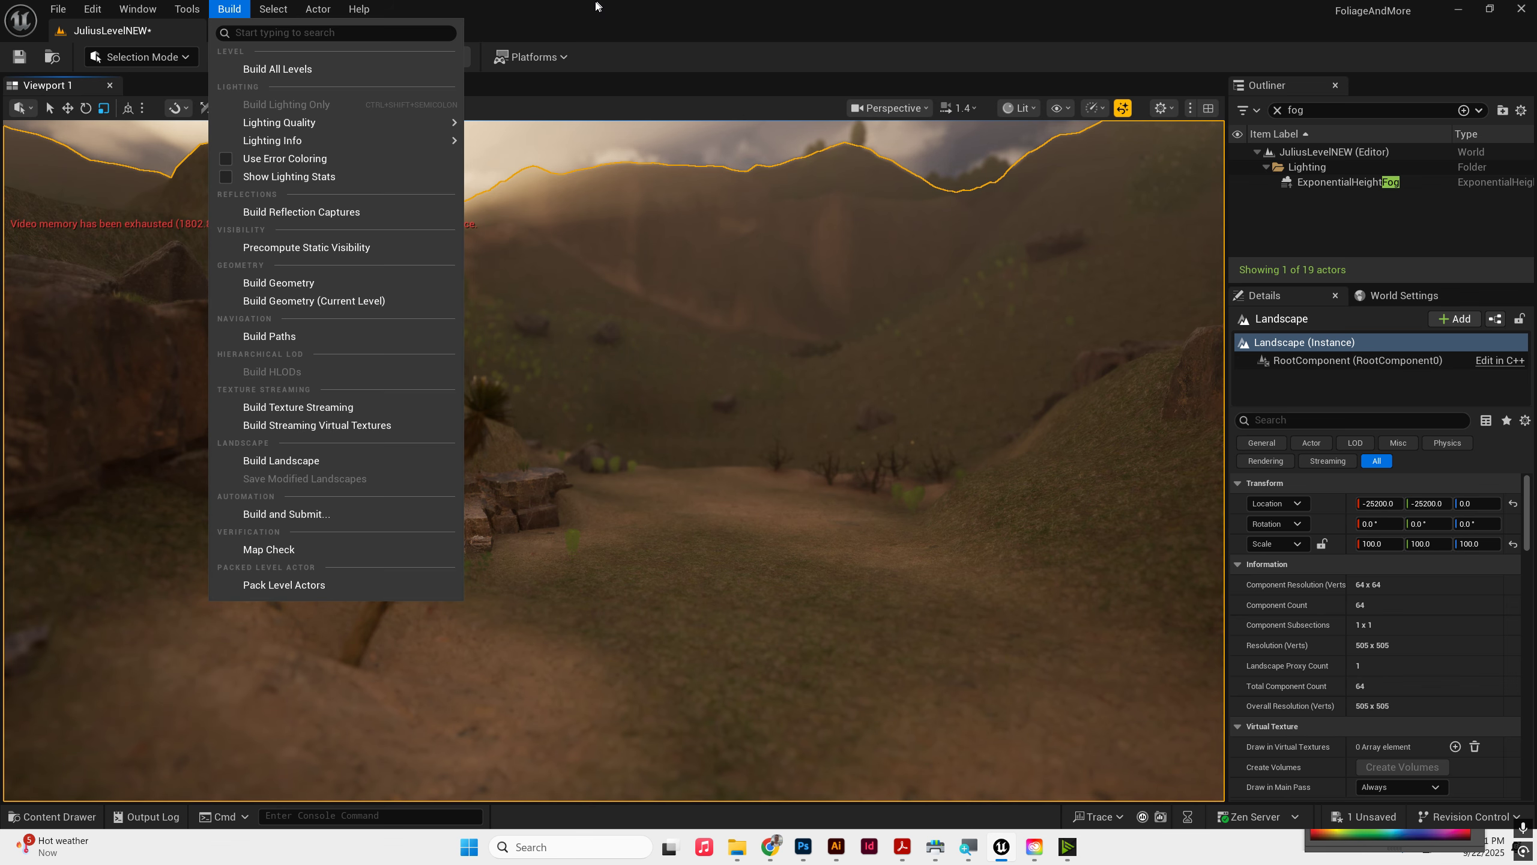
click(426, 4)
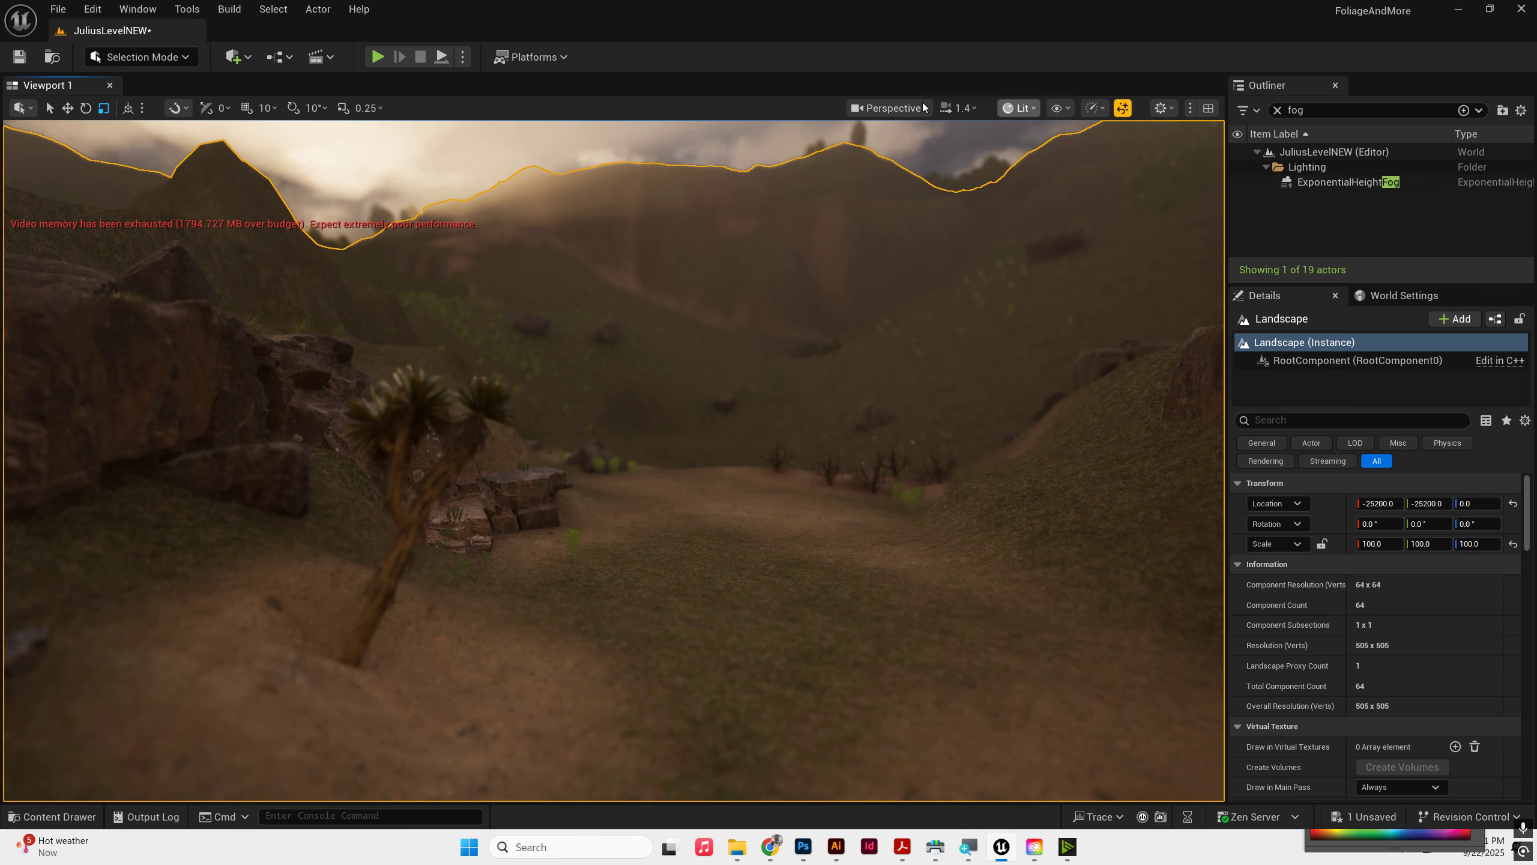
Step: Capture a High Resolution Screenshot of the viewport with a Screenshot Size Multiplier of 2.0
click(890, 108)
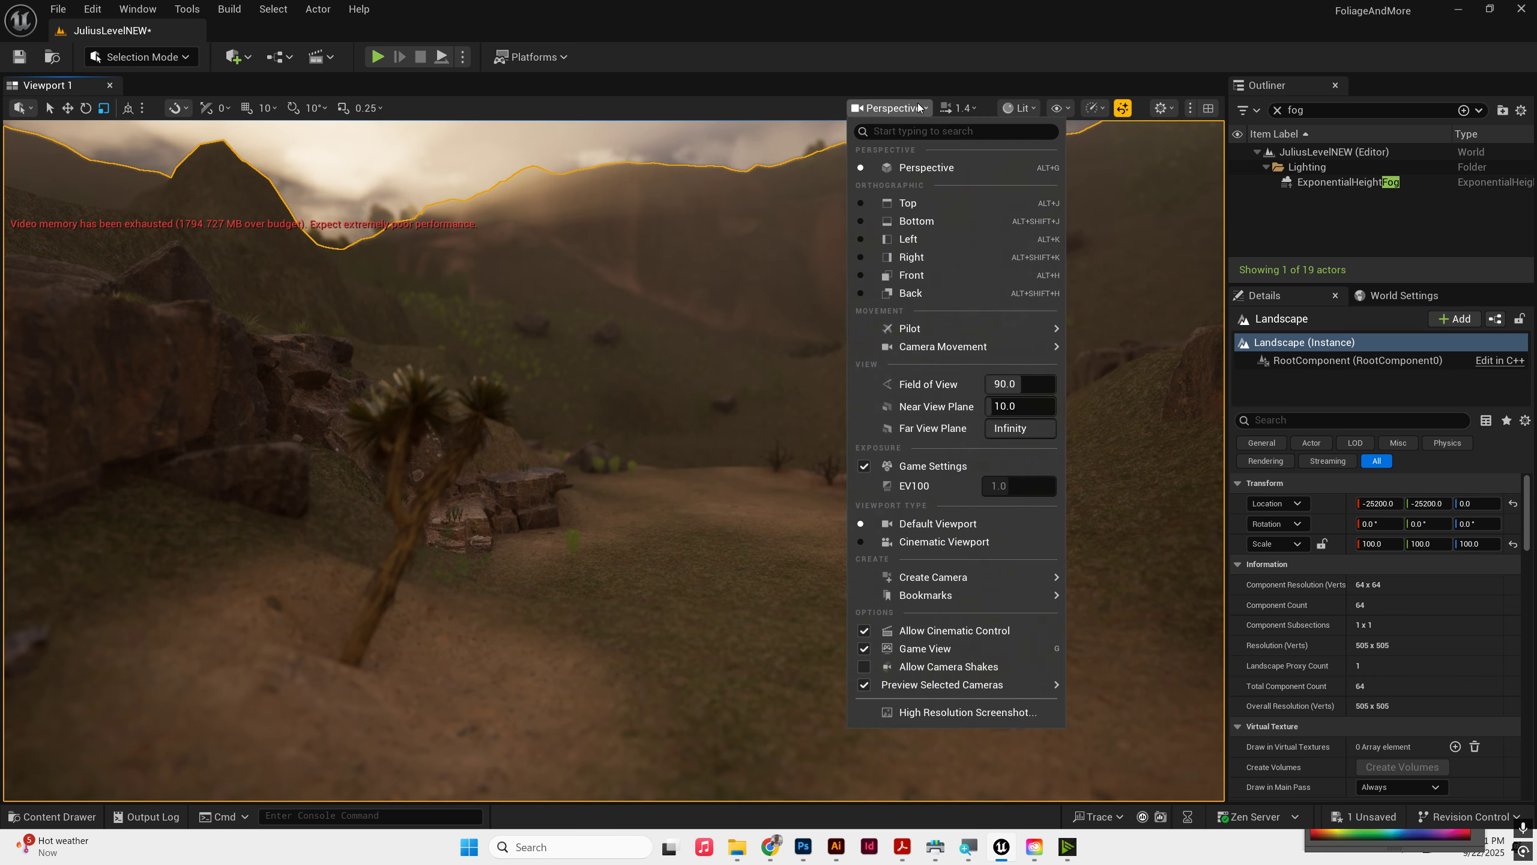
click(942, 712)
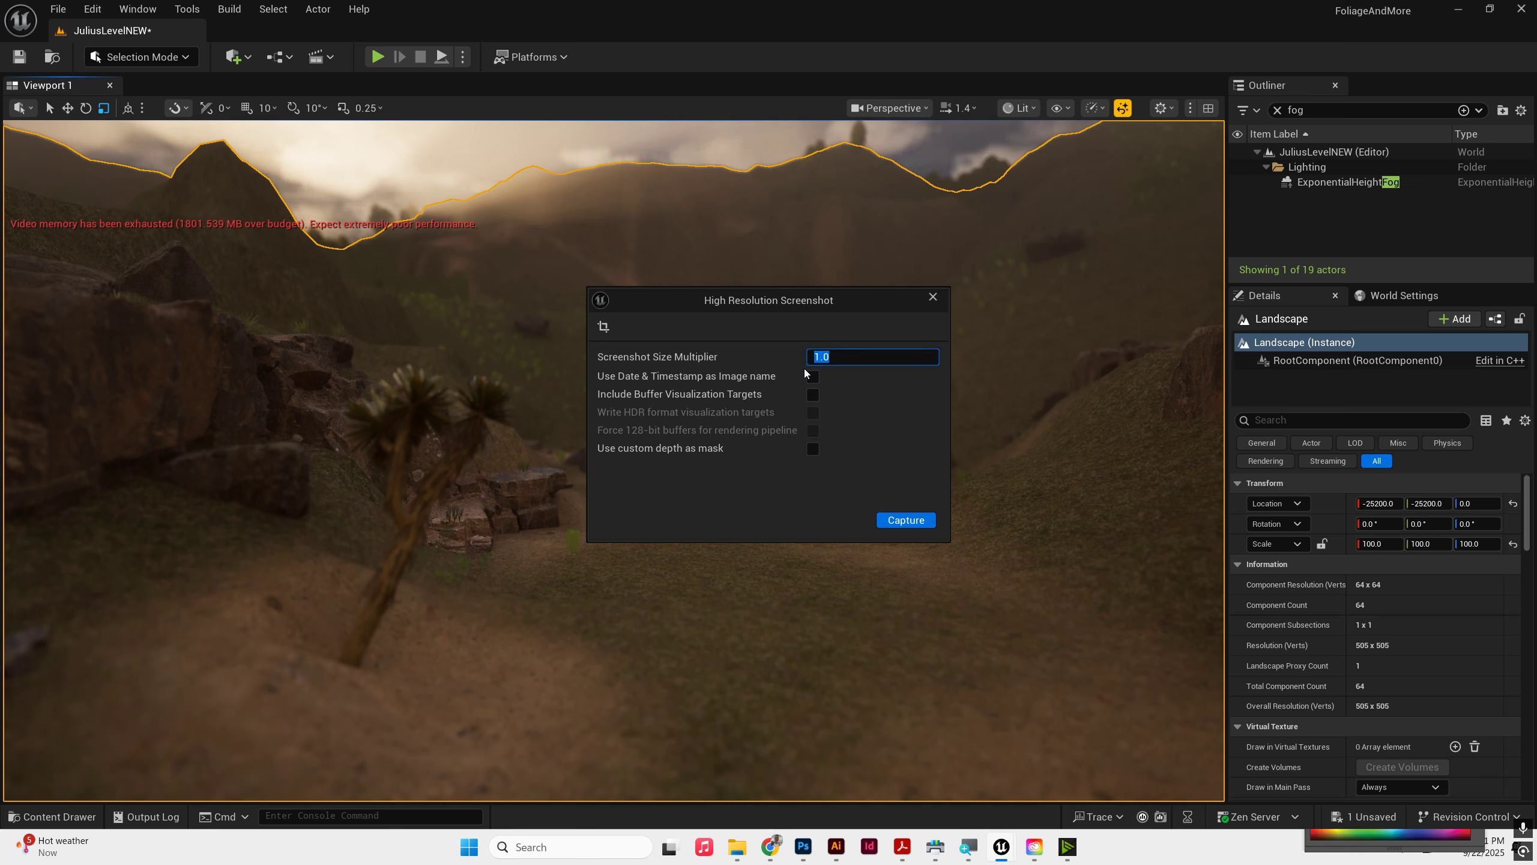
text(2)
key(Tab)
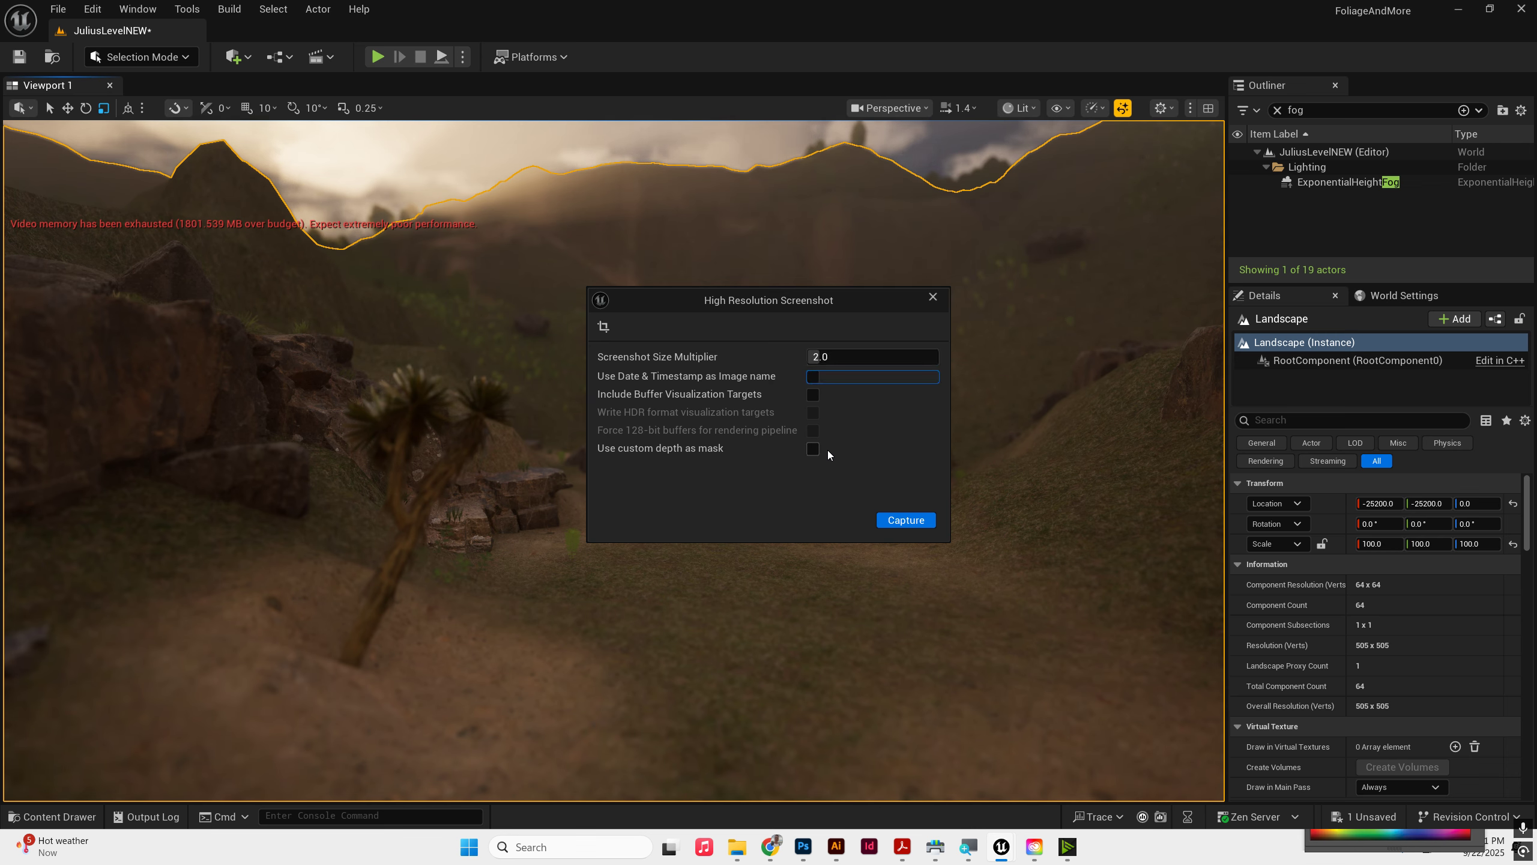
click(903, 522)
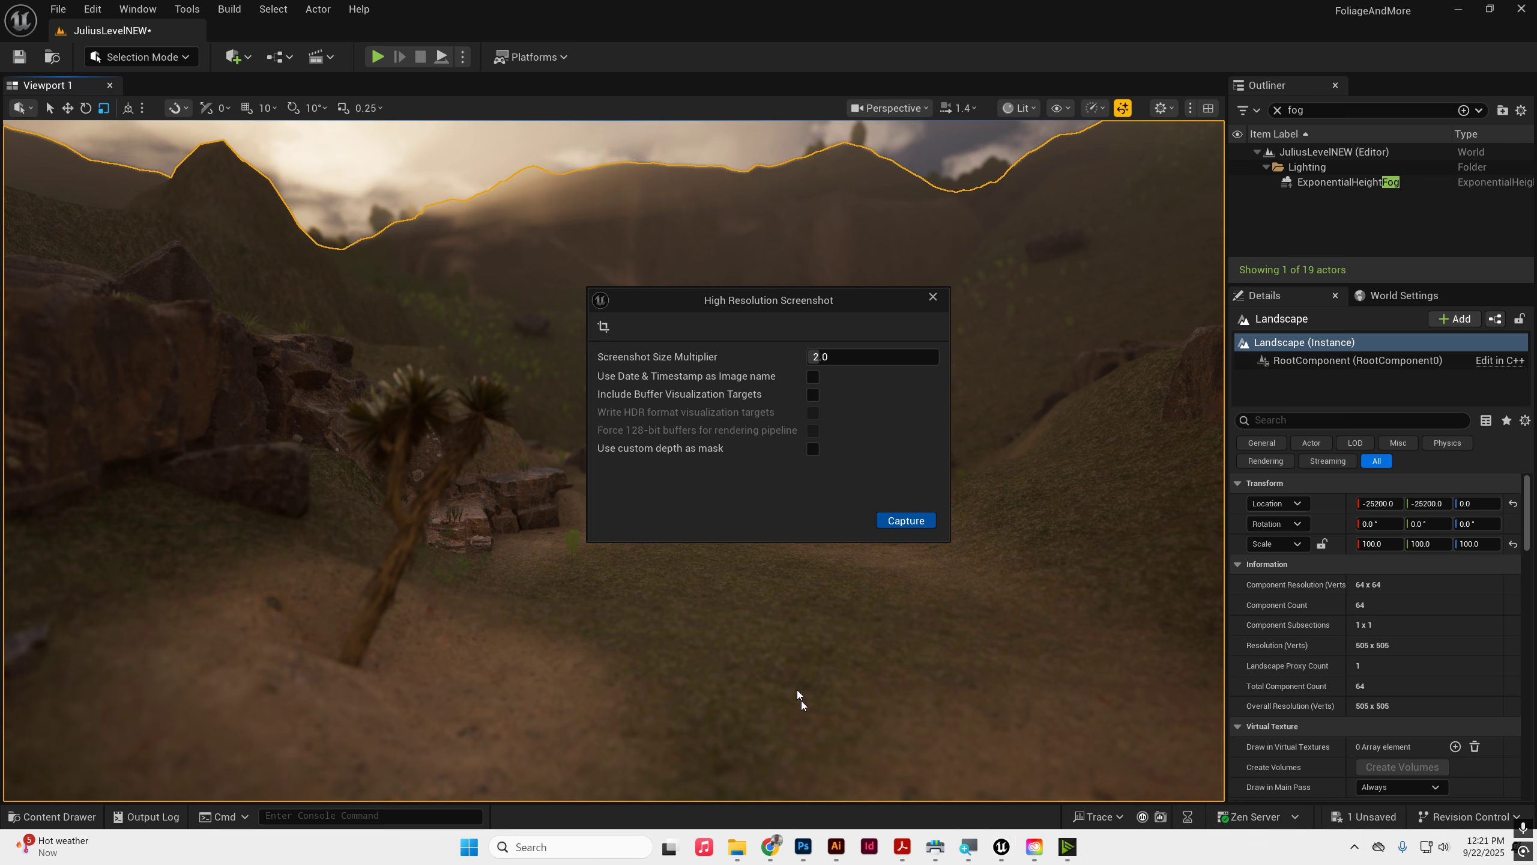
Step: Switch to File Explorer and open the WindowsEditor folder under FoliageAndMore > Saved > Screenshots on the shared Z: drive
mouse_move(737, 847)
click(757, 763)
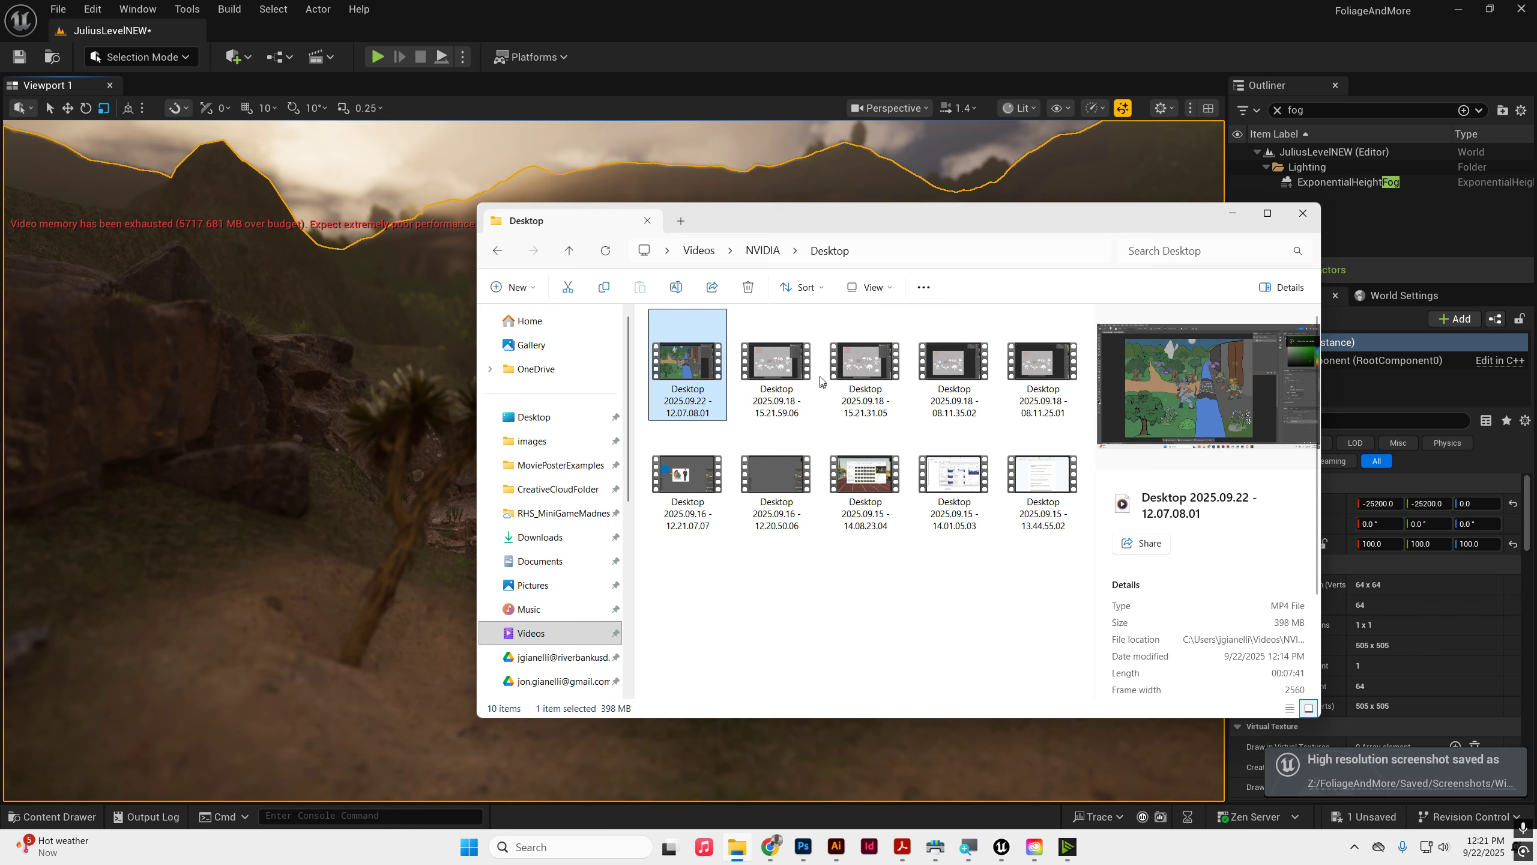
scroll(557, 599, down, 5)
click(582, 629)
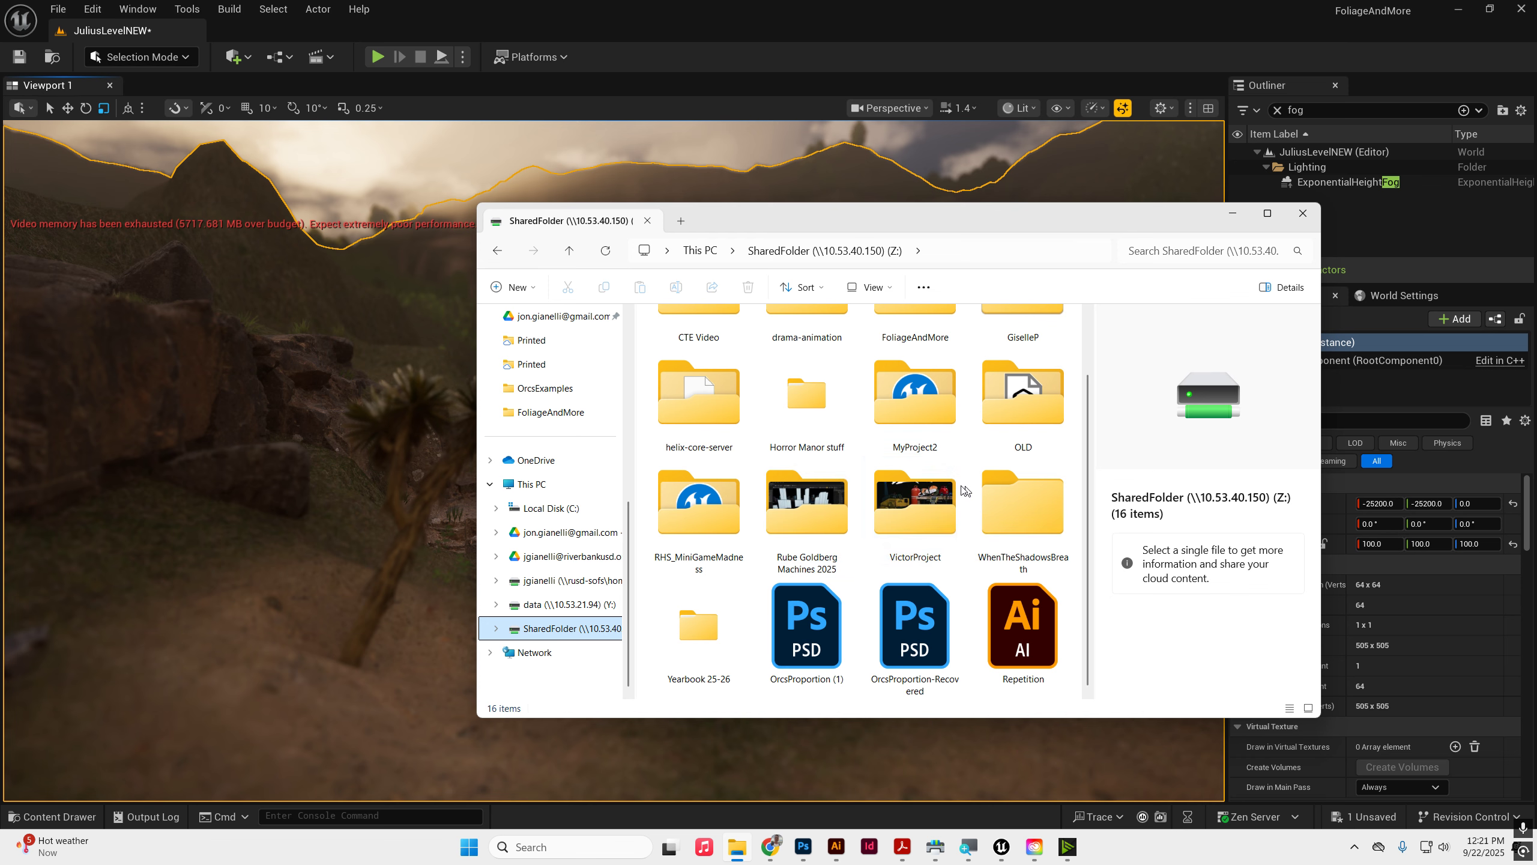
click(950, 395)
double_click(950, 392)
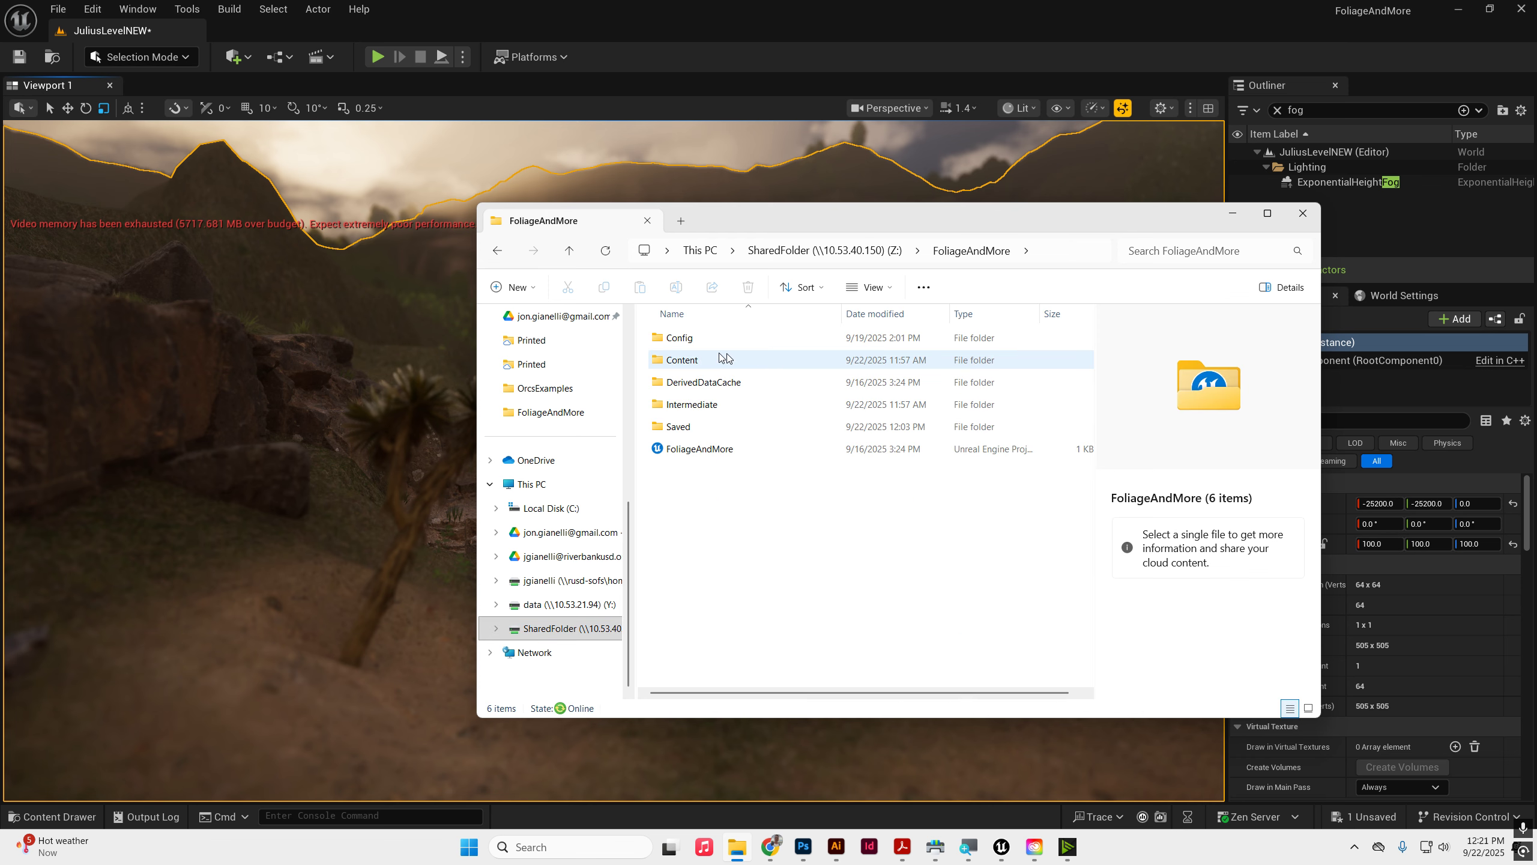
double_click(694, 428)
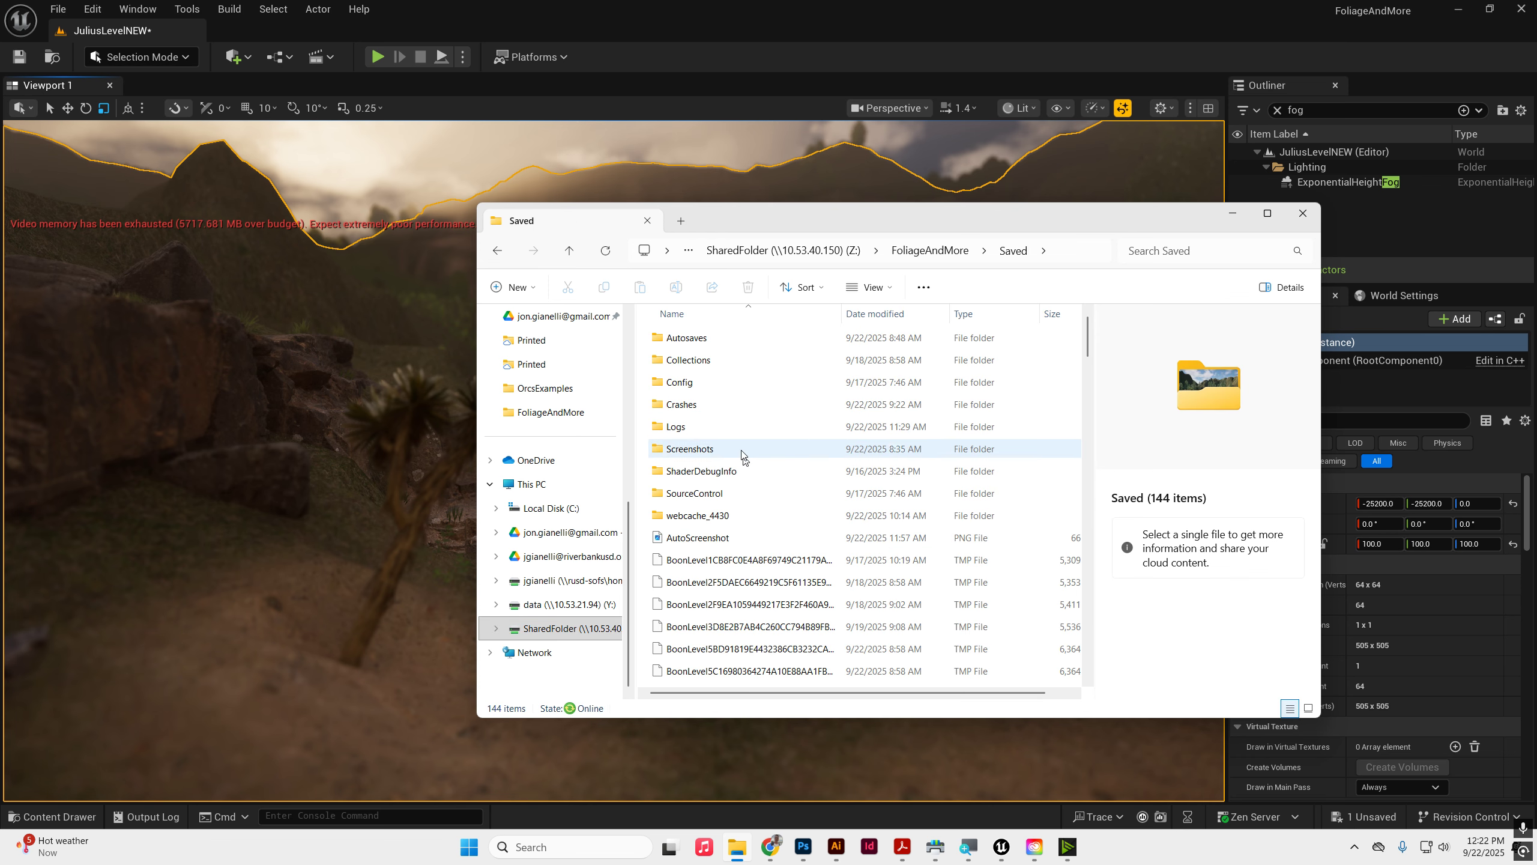
double_click(710, 450)
double_click(729, 340)
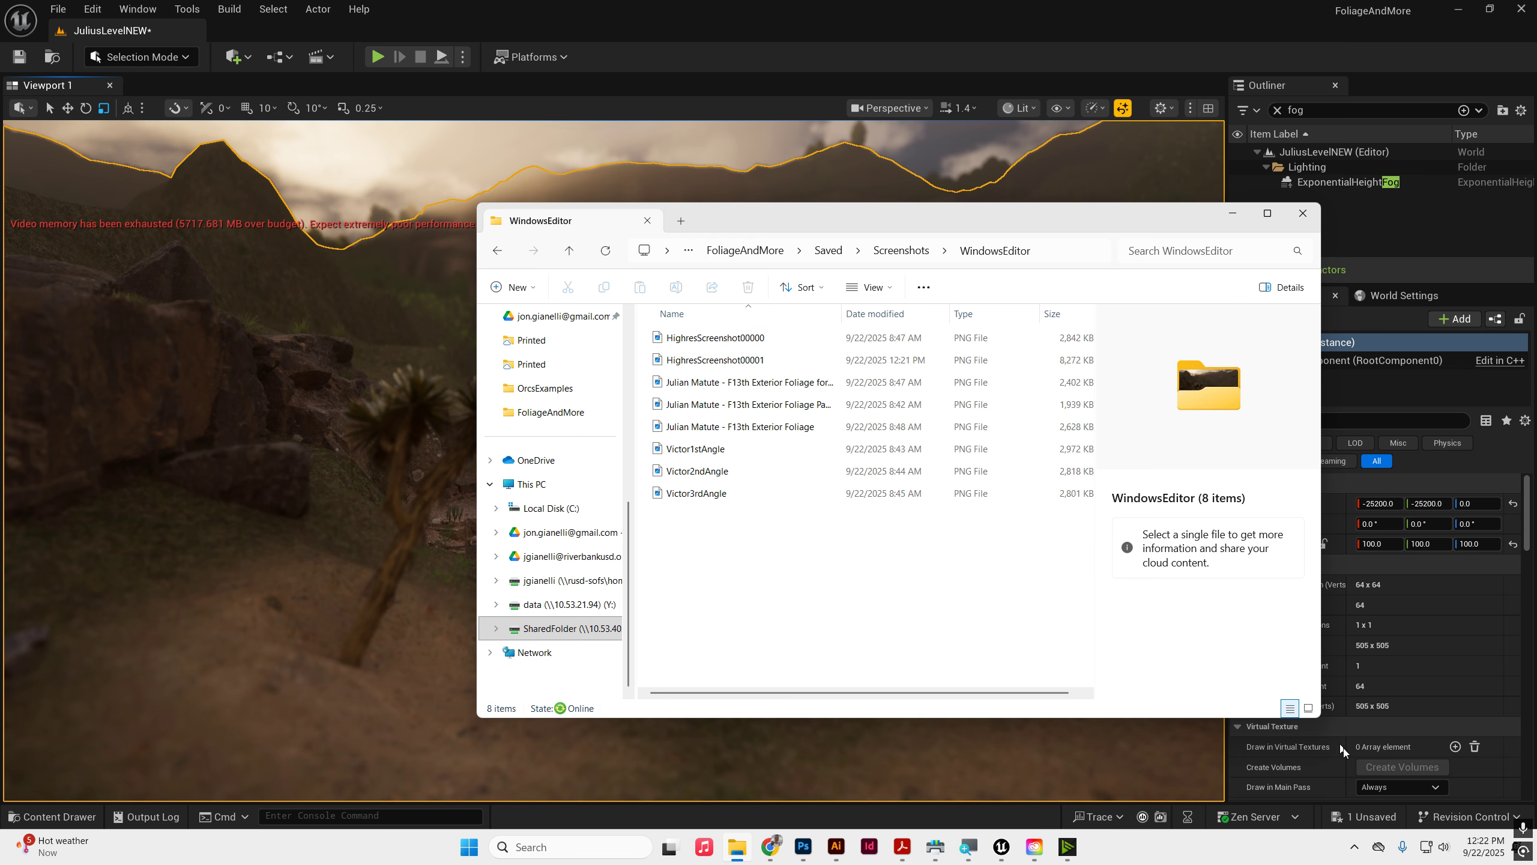
Step: Sort the screenshots by date modified and view the newest capture in a maximized image viewer
click(872, 342)
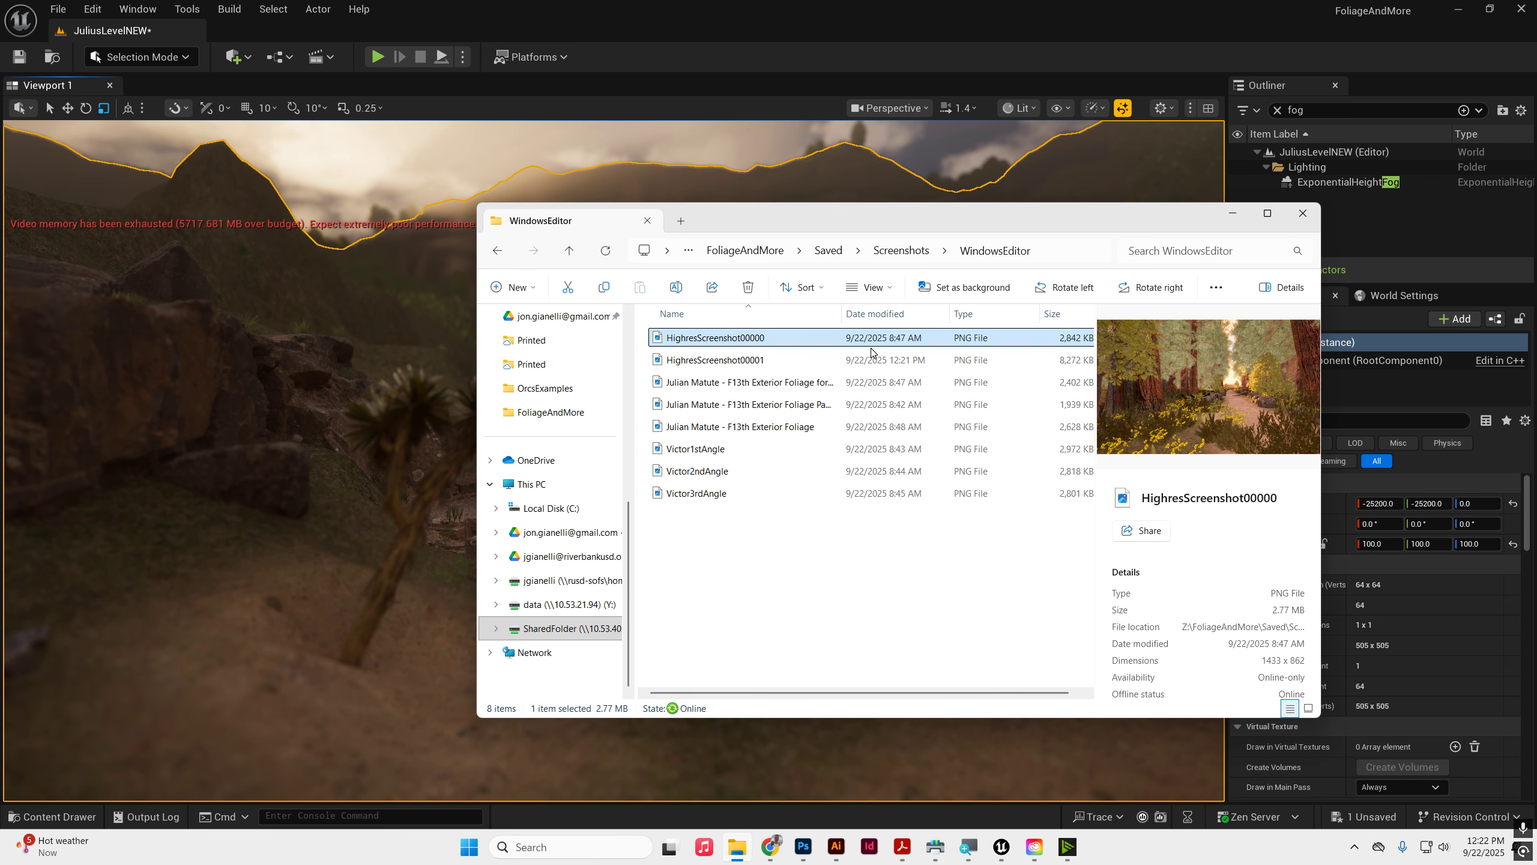
click(900, 314)
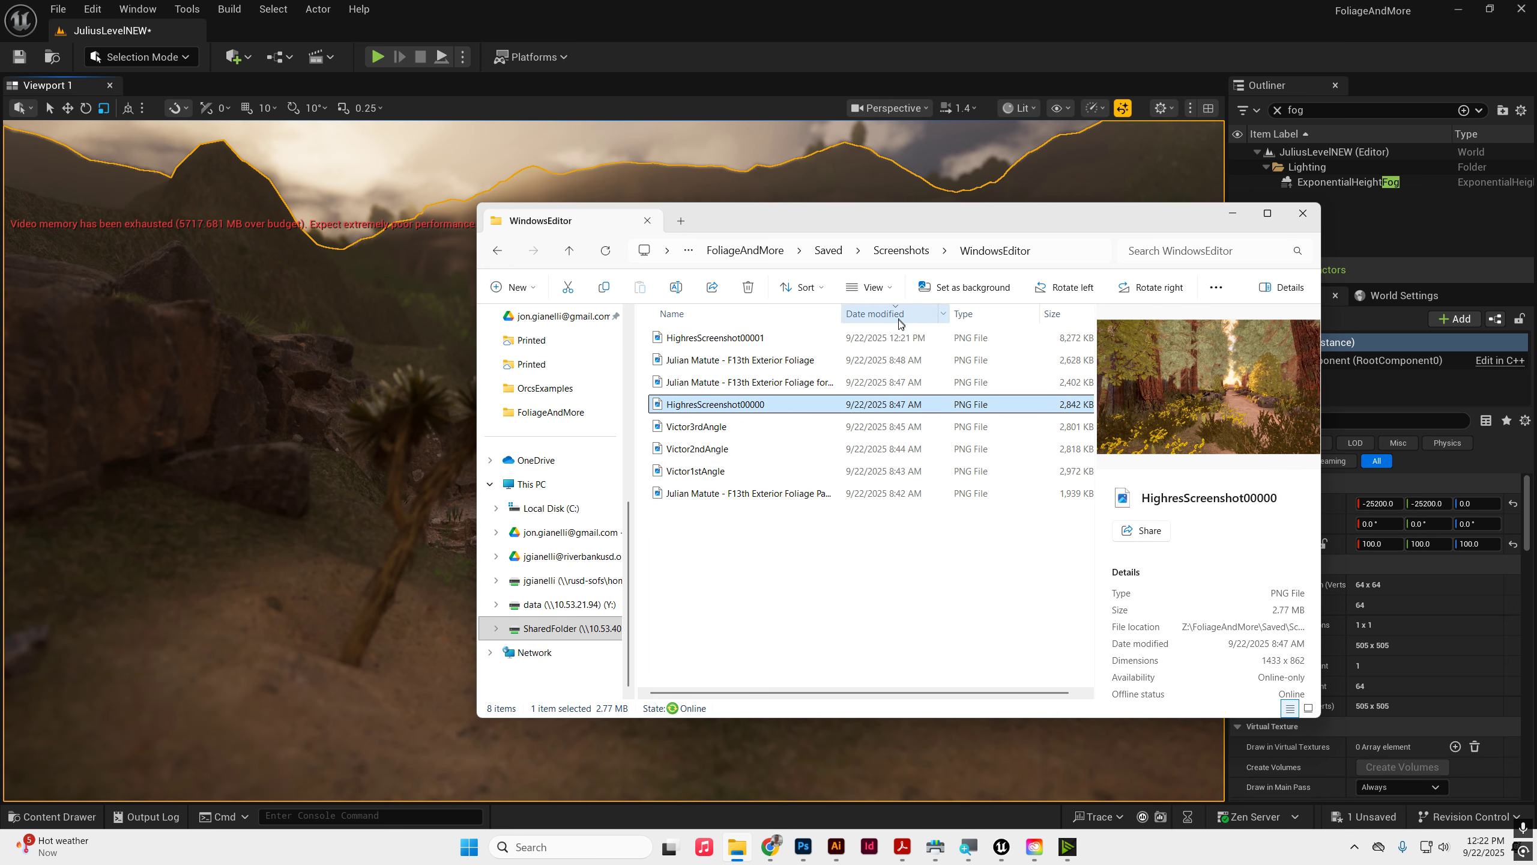
click(895, 339)
double_click(890, 339)
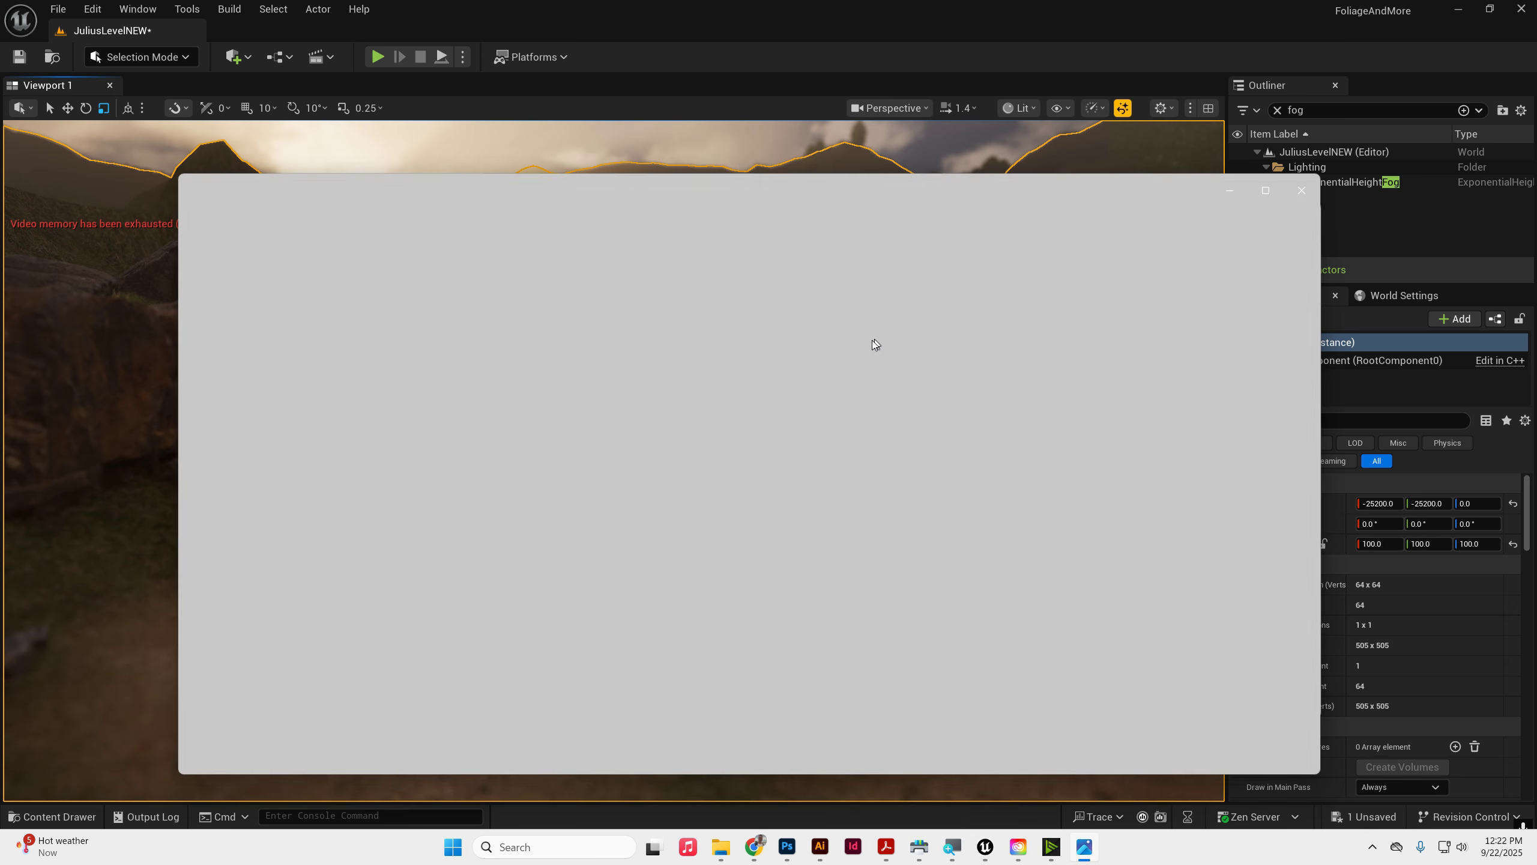
click(1264, 191)
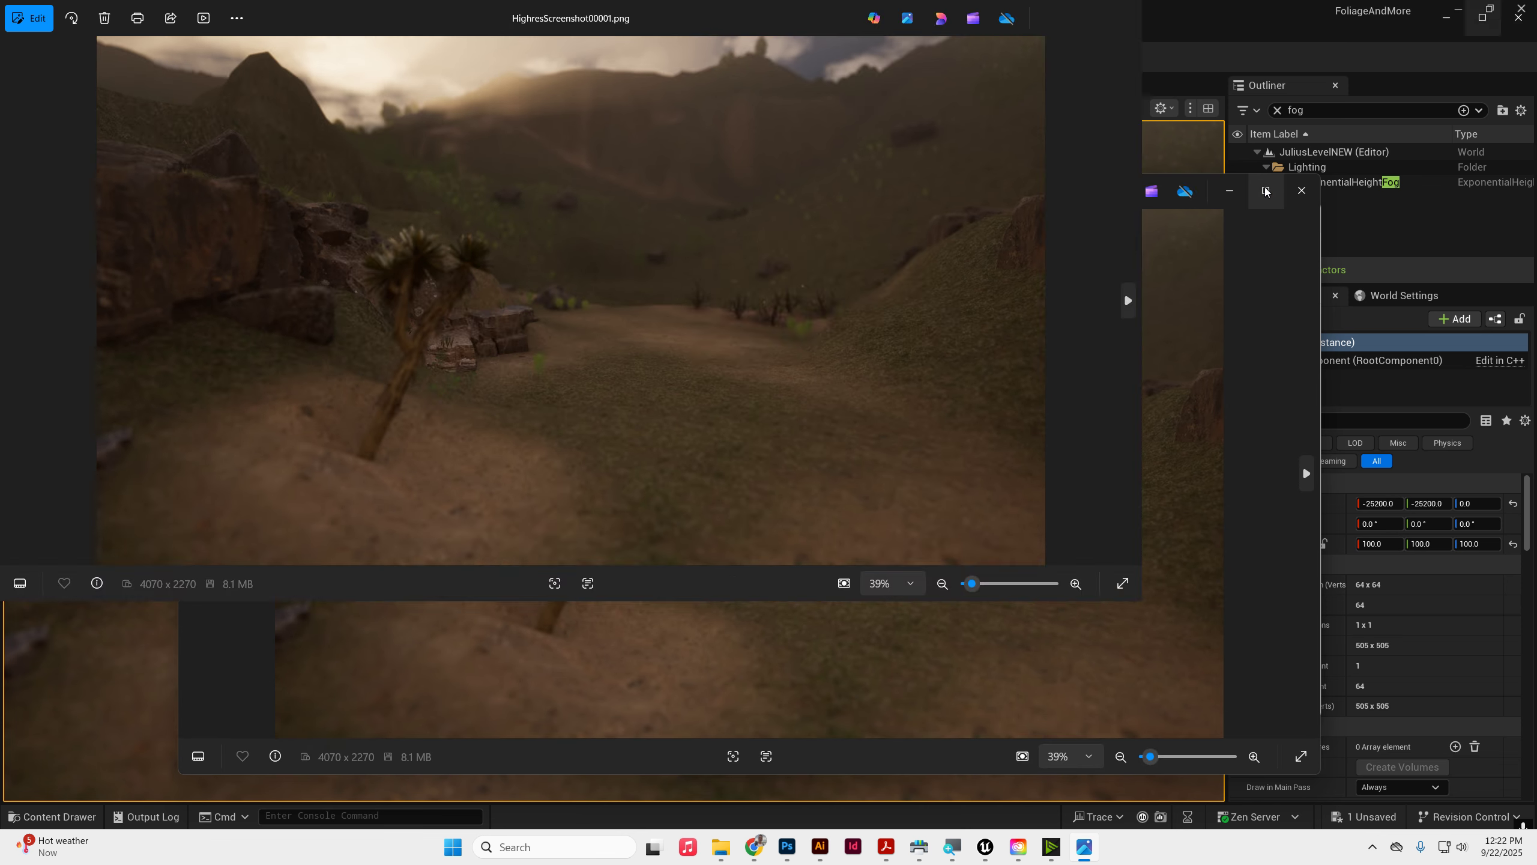
scroll(903, 277, up, 1)
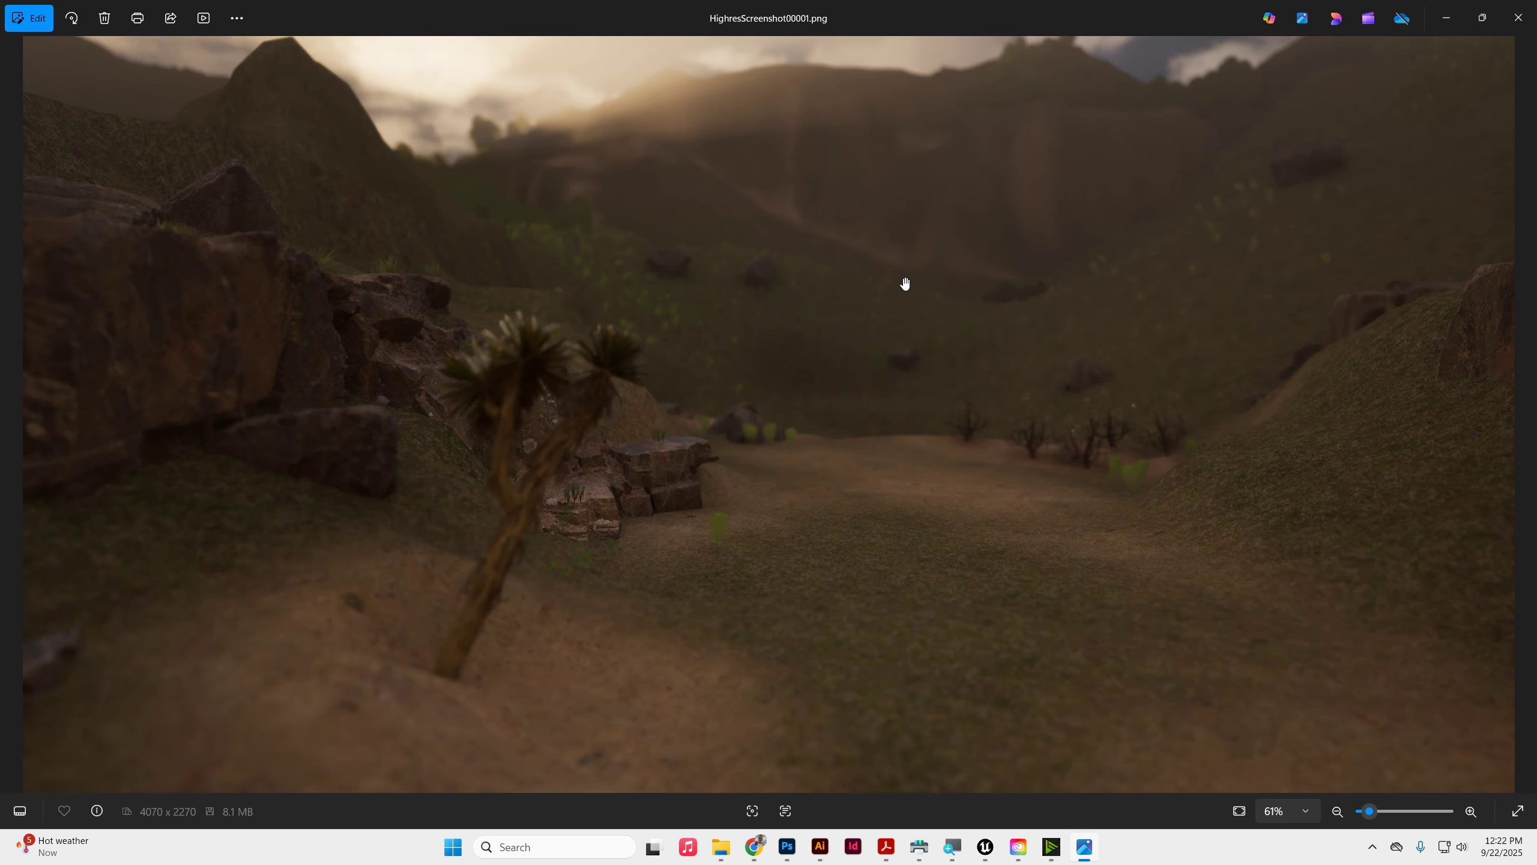
click(1518, 18)
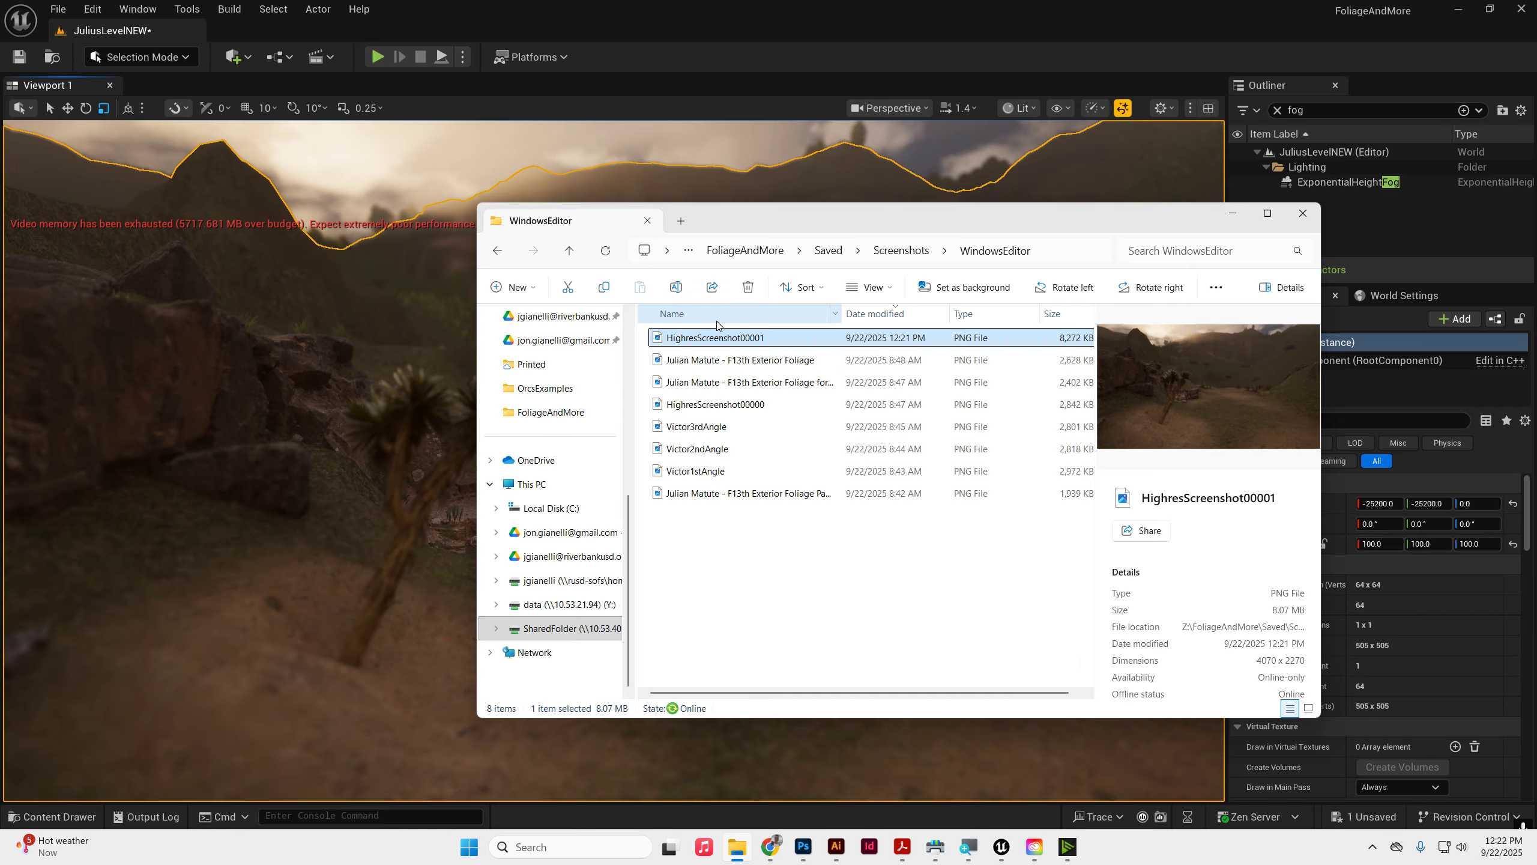
Step: Rename the newest screenshot file to the creator's surname followed by "ScreenShot", and return to the Unreal Editor
click(706, 338)
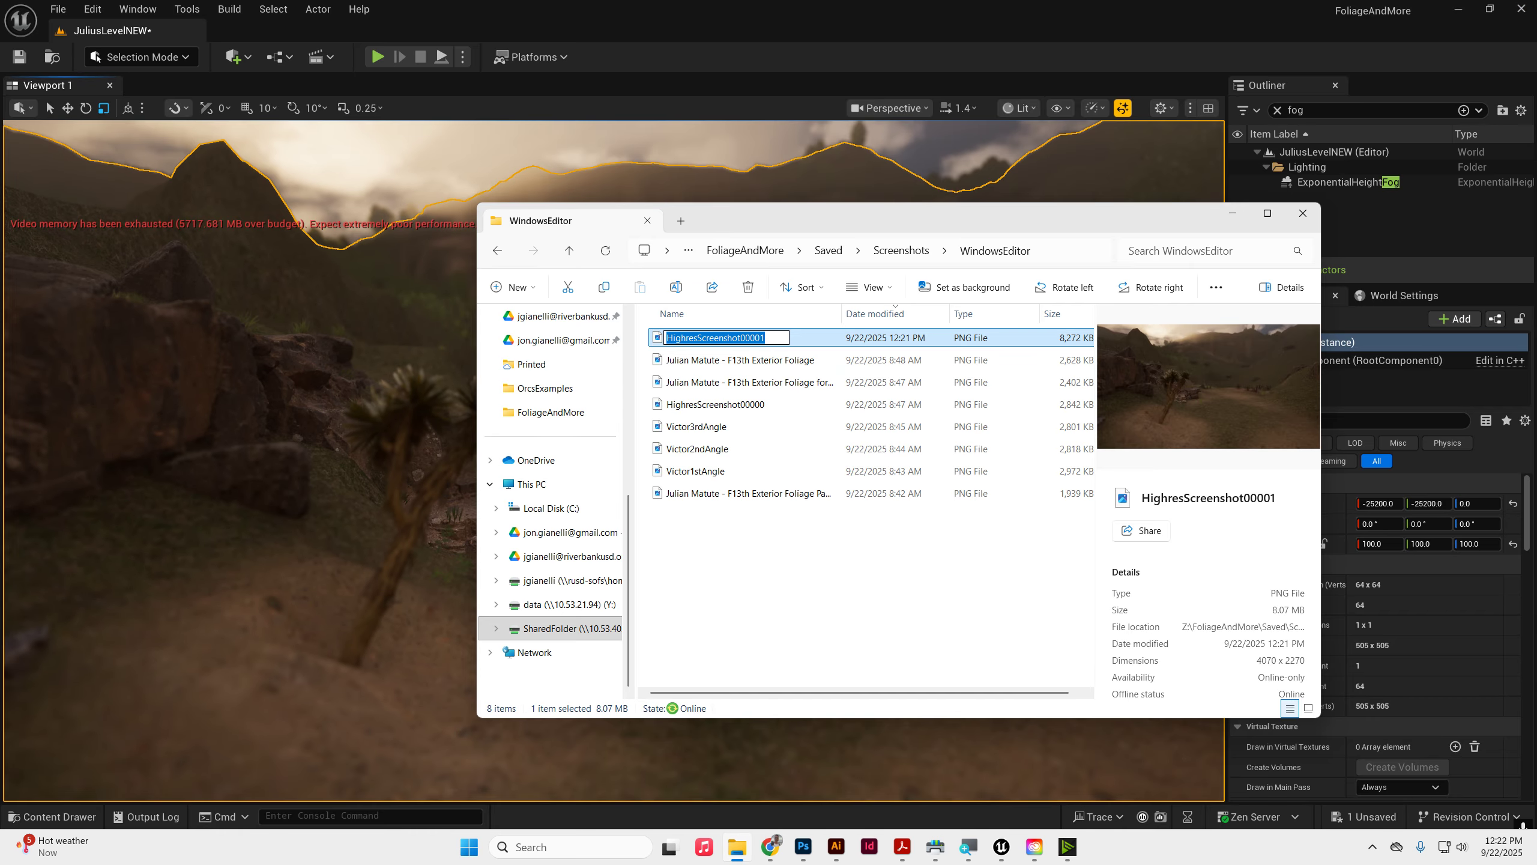
text(Gia)
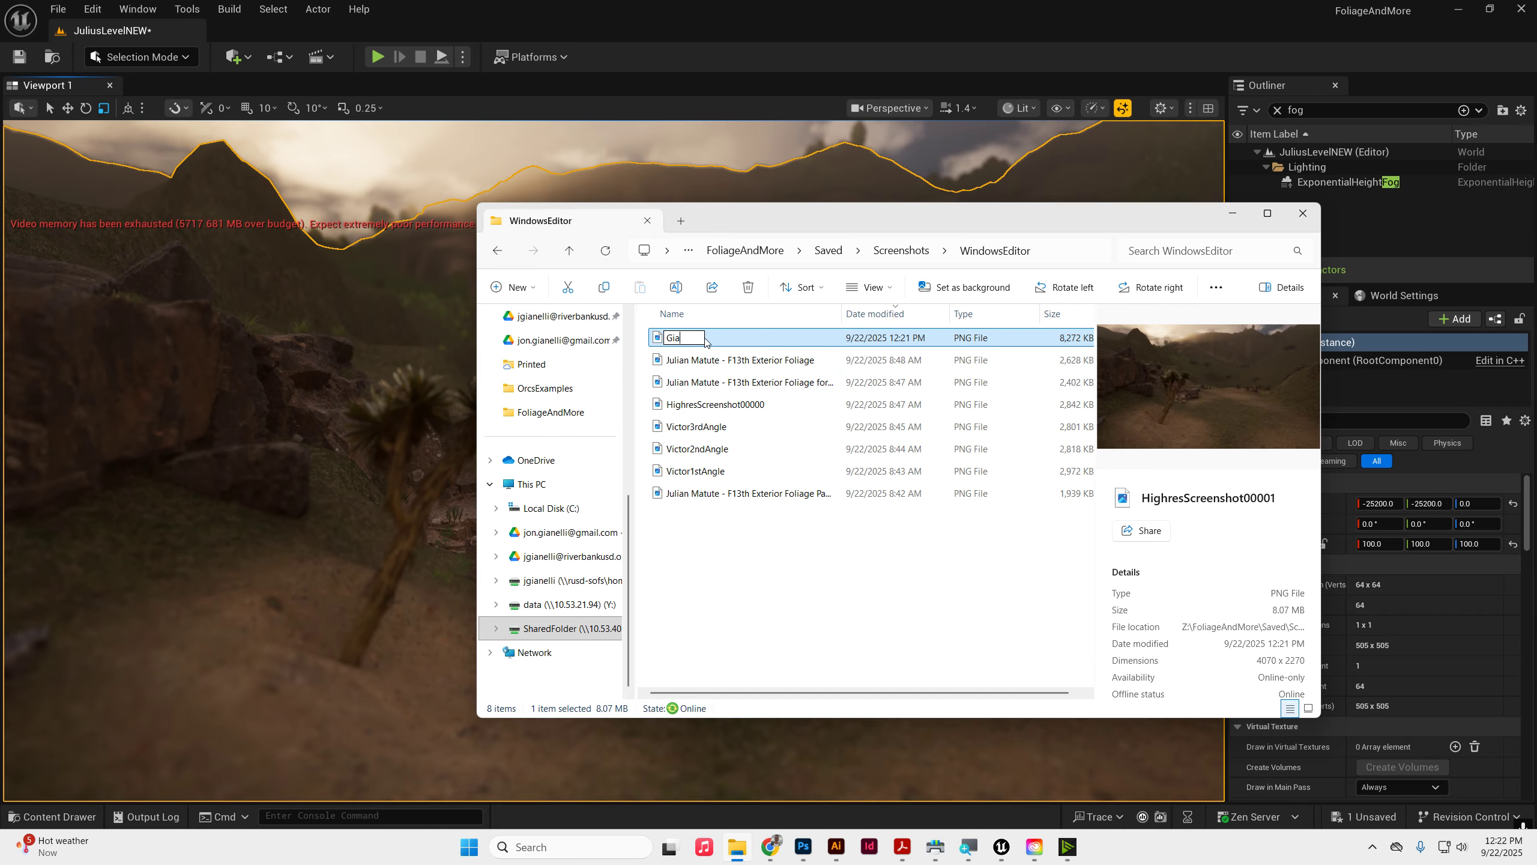
text(nelliScreenS)
key(Return)
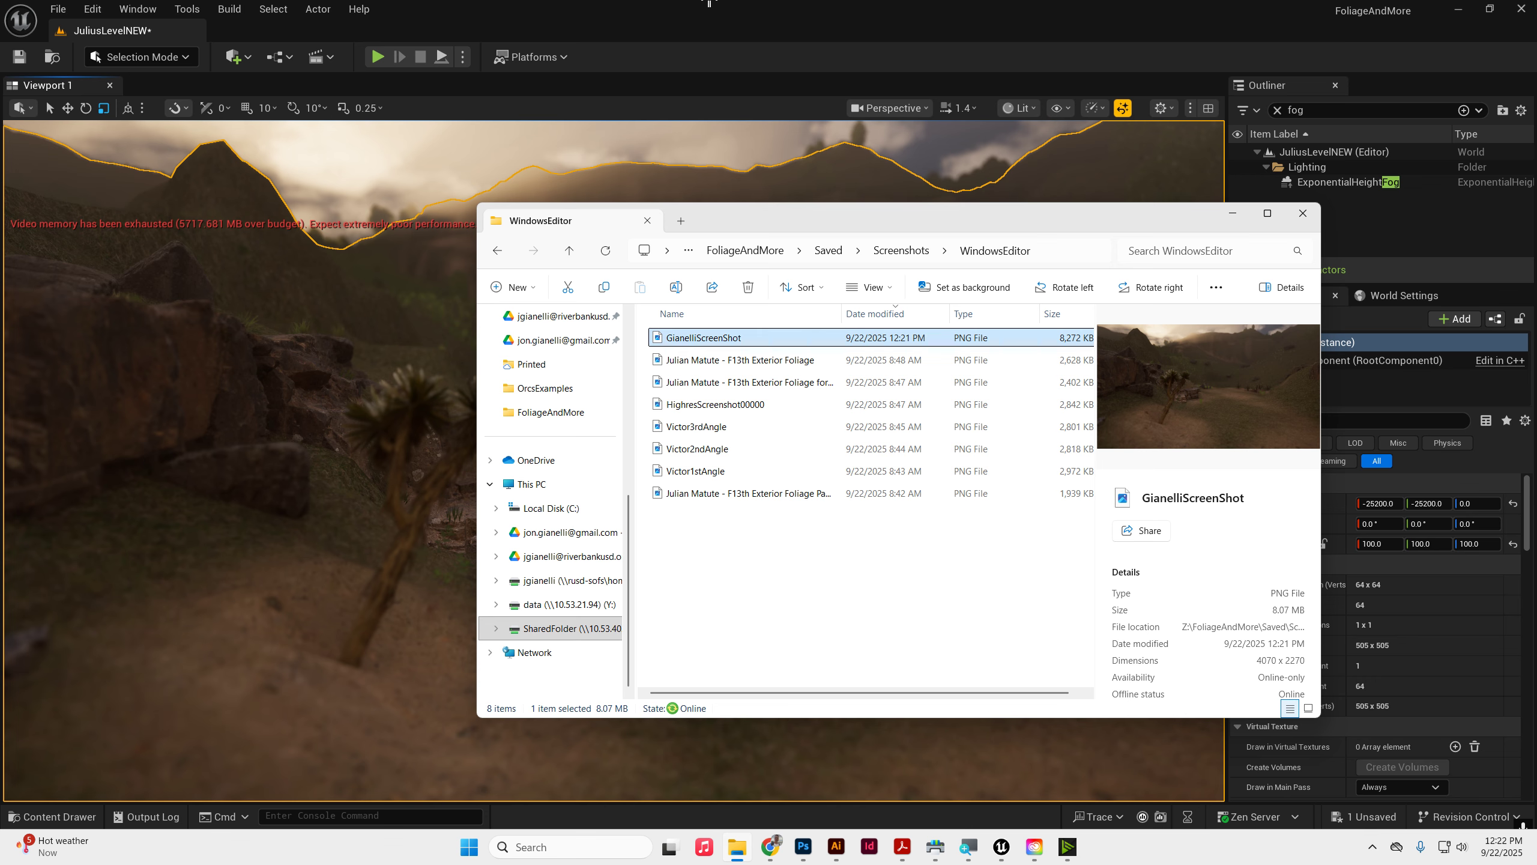
click(738, 847)
click(934, 298)
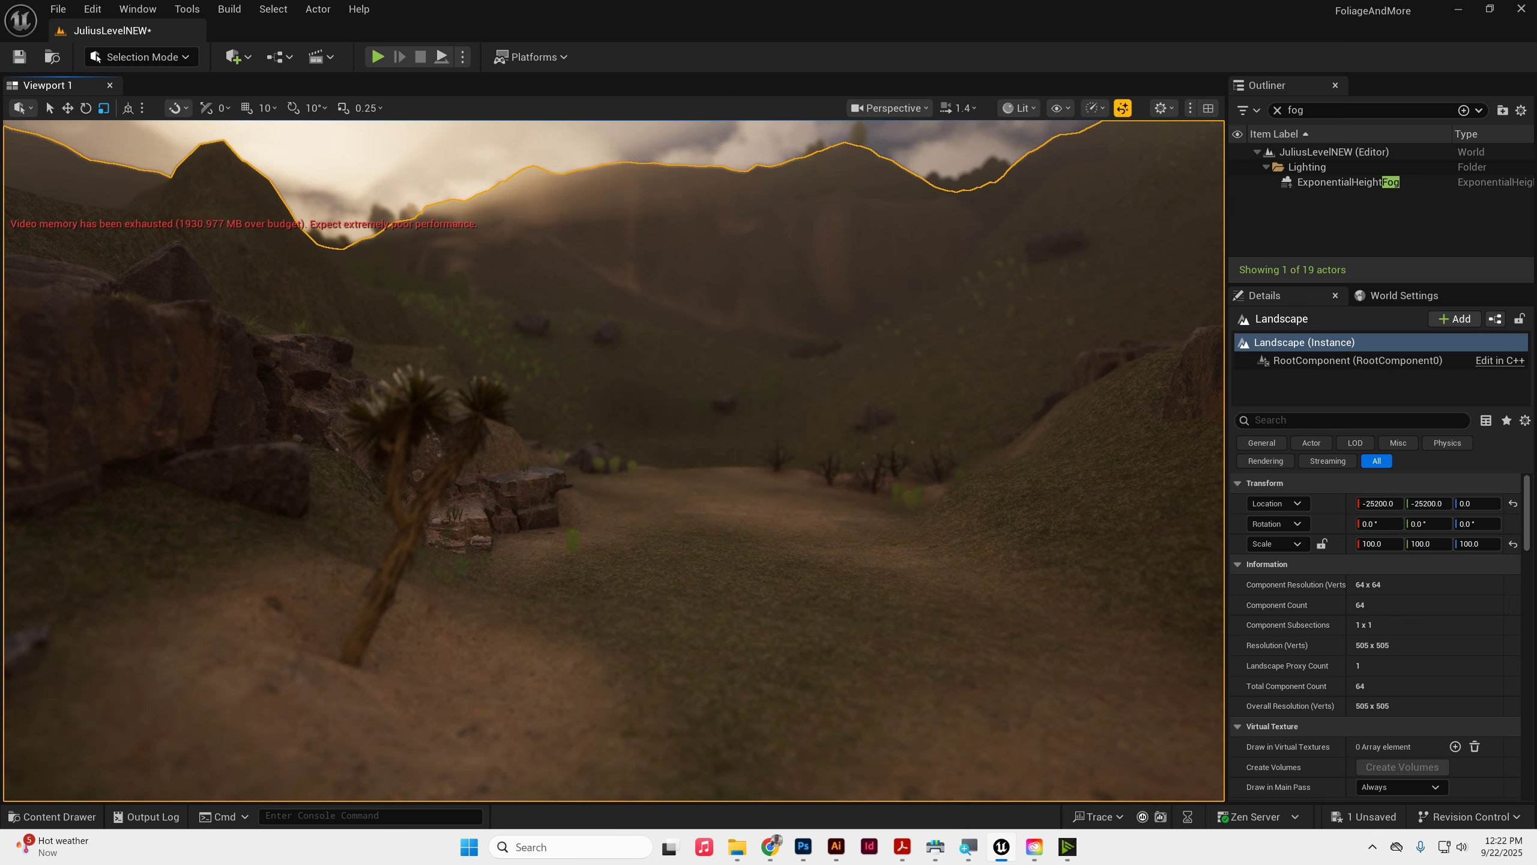